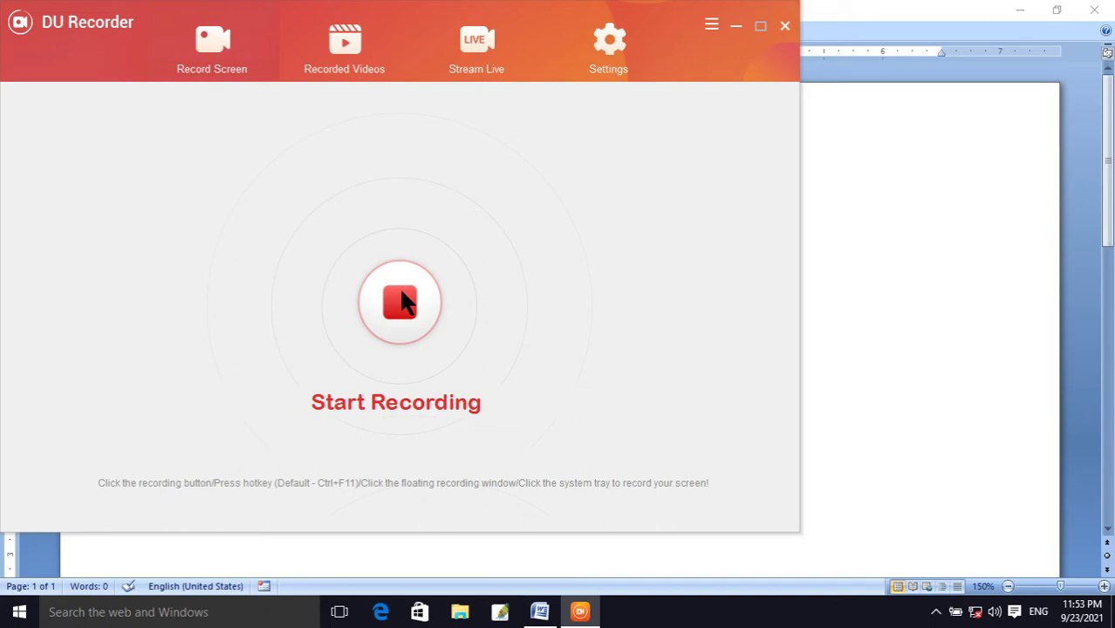
# Step: Start the DU Recorder screen recording and bring the blank Document1 window to the front
pyautogui.click(403, 301)
pyautogui.click(903, 270)
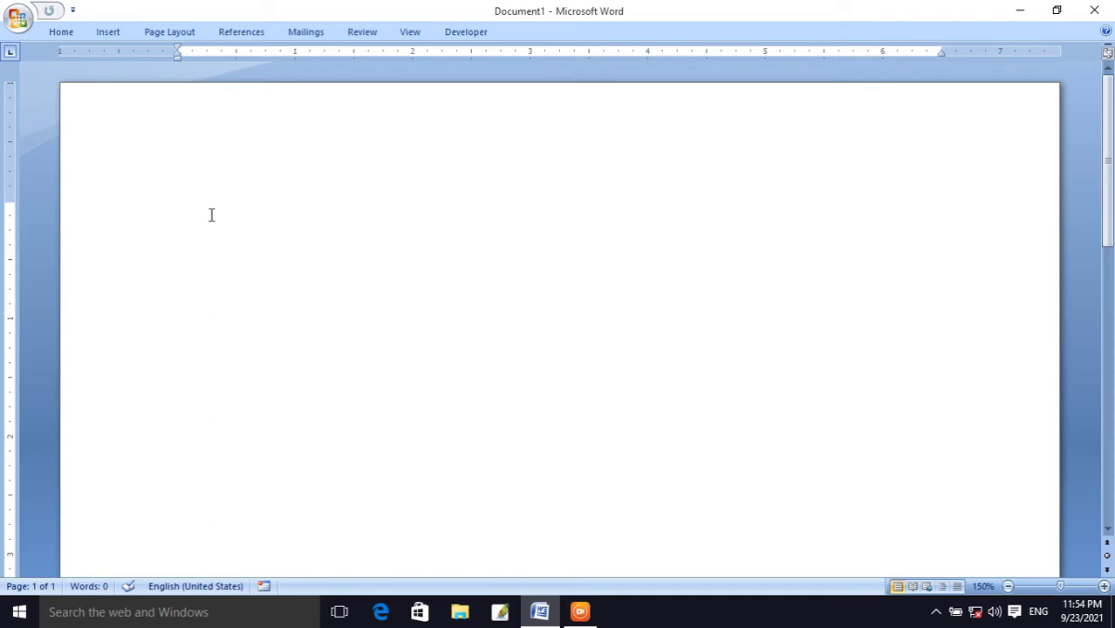
# Step: Draw a large rectangle on the page and move it up and left
pyautogui.click(109, 33)
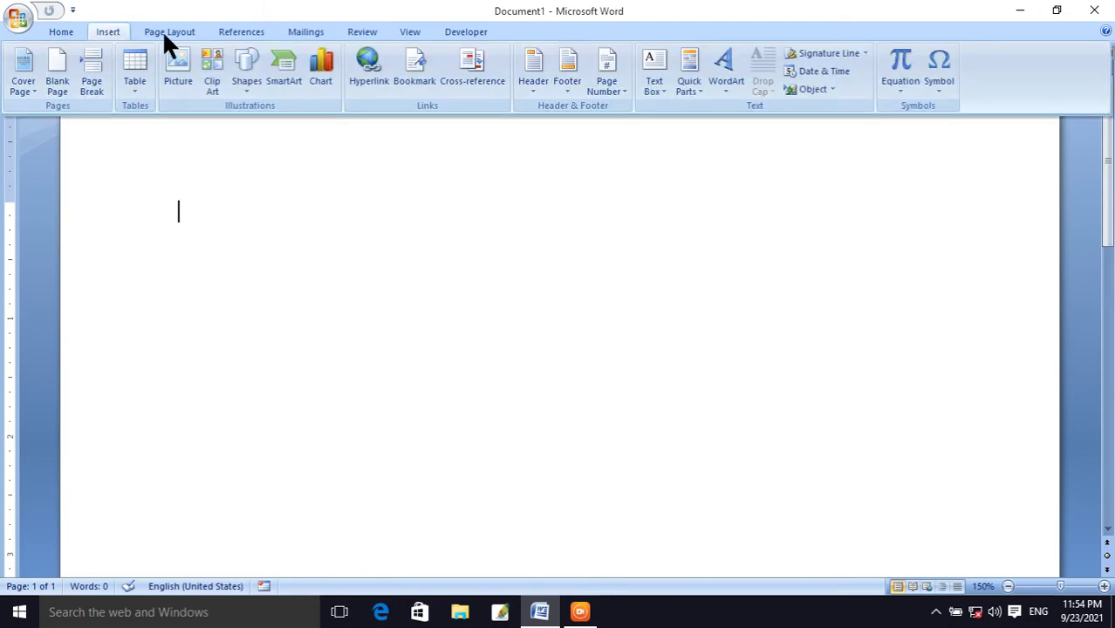
pyautogui.click(244, 85)
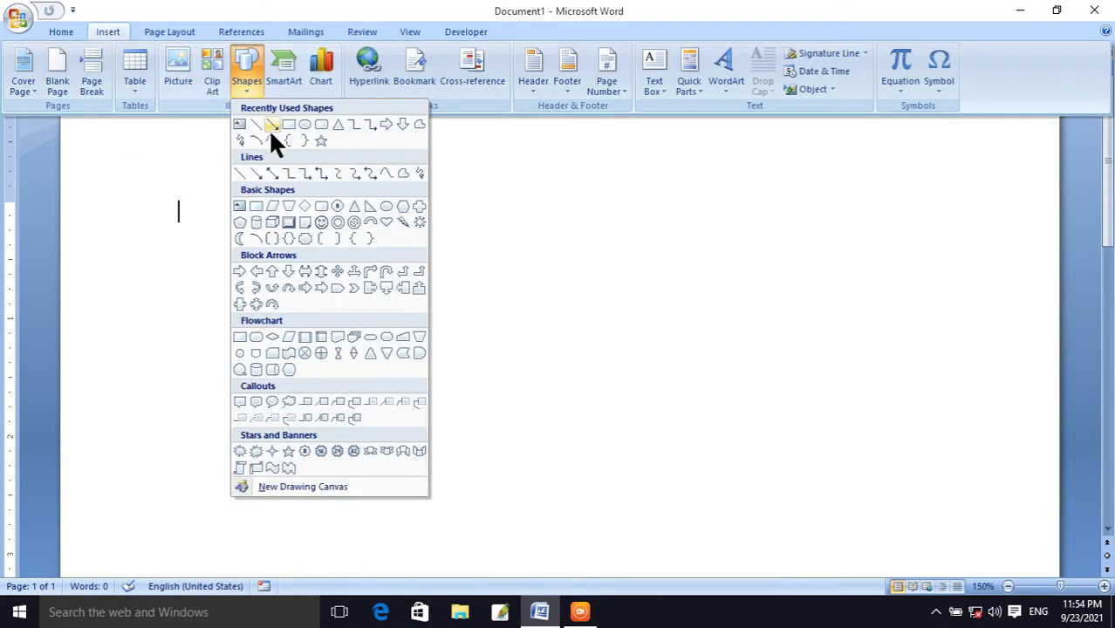
pyautogui.click(289, 124)
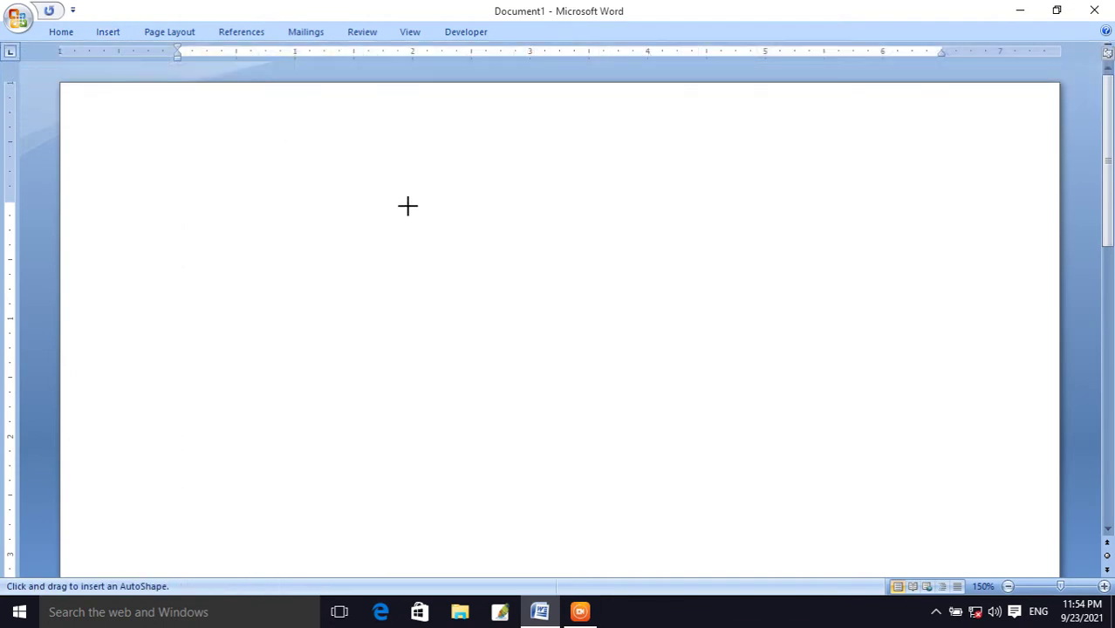
pyautogui.moveTo(408, 206)
pyautogui.mouseDown()
pyautogui.moveTo(562, 378)
pyautogui.moveTo(821, 500)
pyautogui.mouseUp()
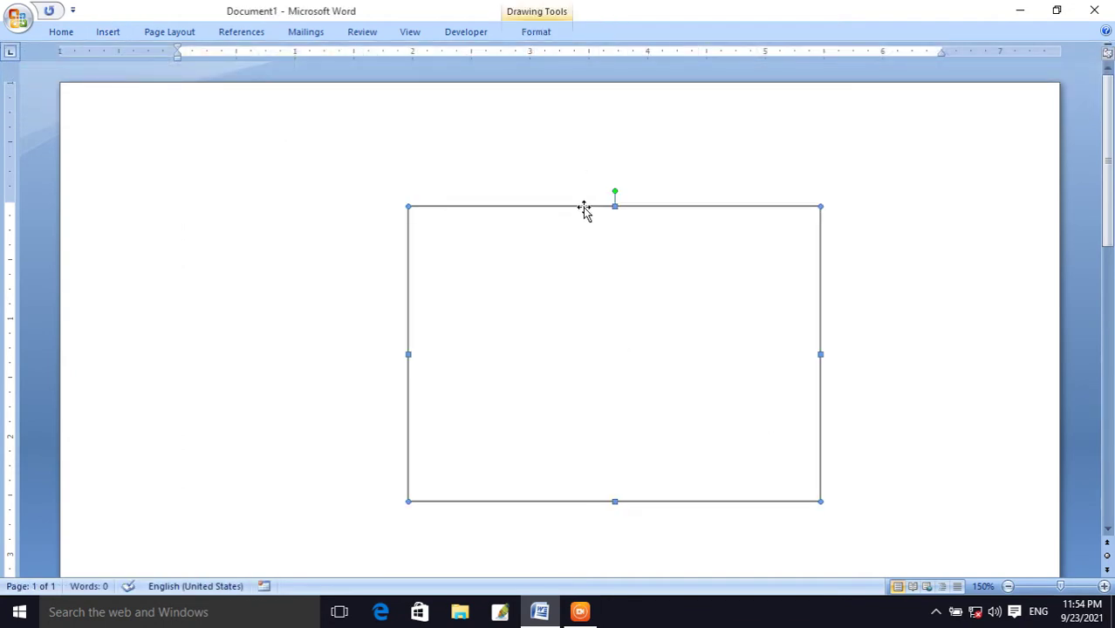
pyautogui.moveTo(551, 198); pyautogui.dragTo(498, 180)
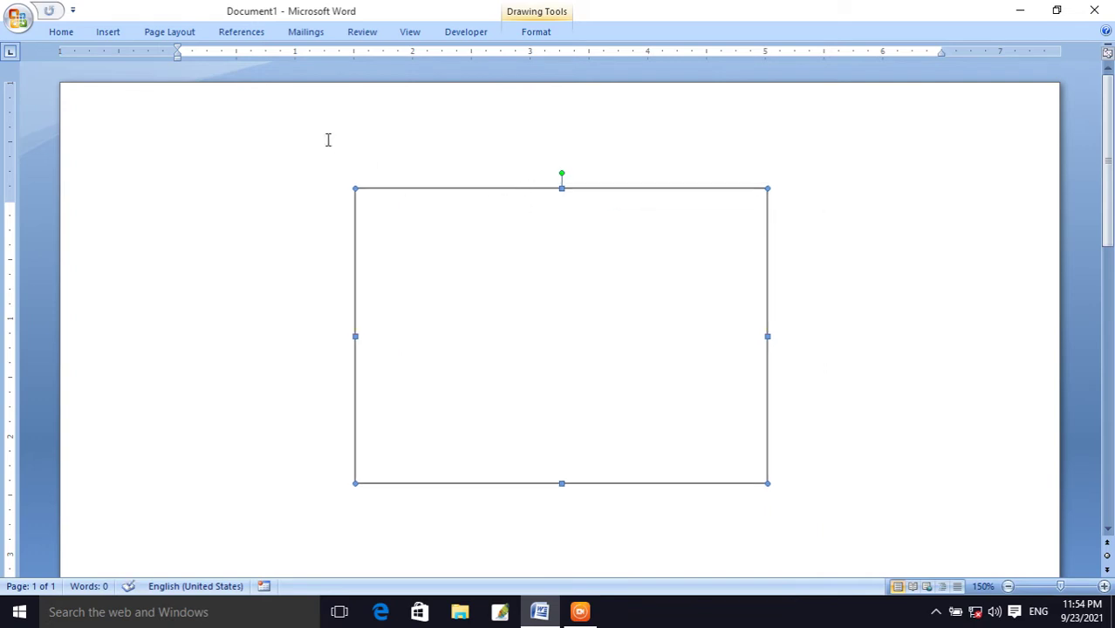
# Step: Untick Minimize the Ribbon so the full ribbon stays shown, and pick Rectangle again
pyautogui.click(109, 34)
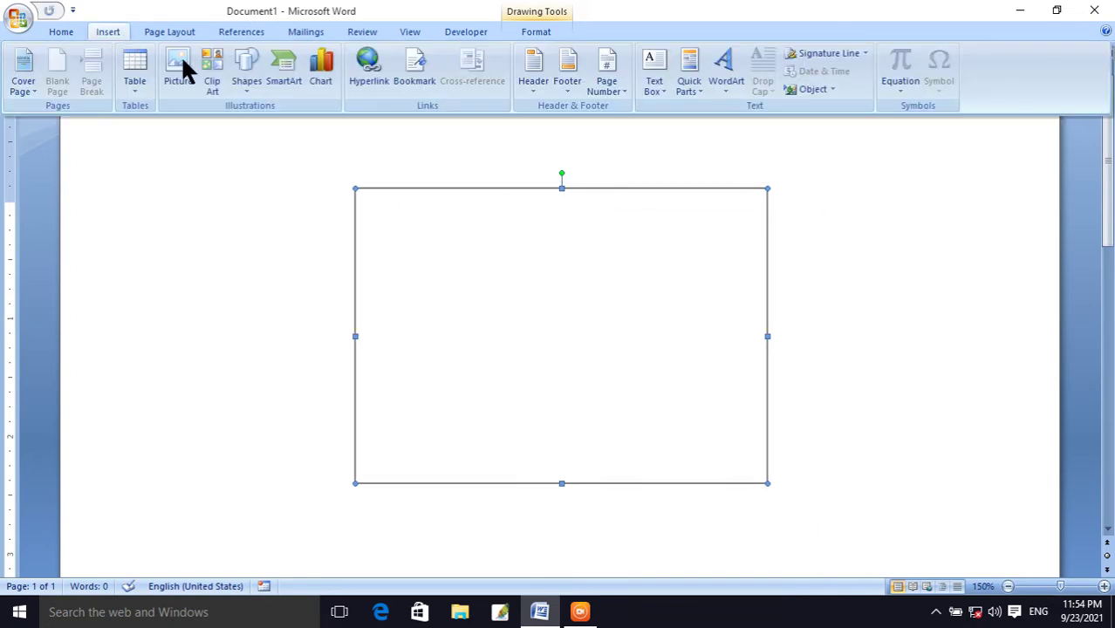
pyautogui.click(72, 9)
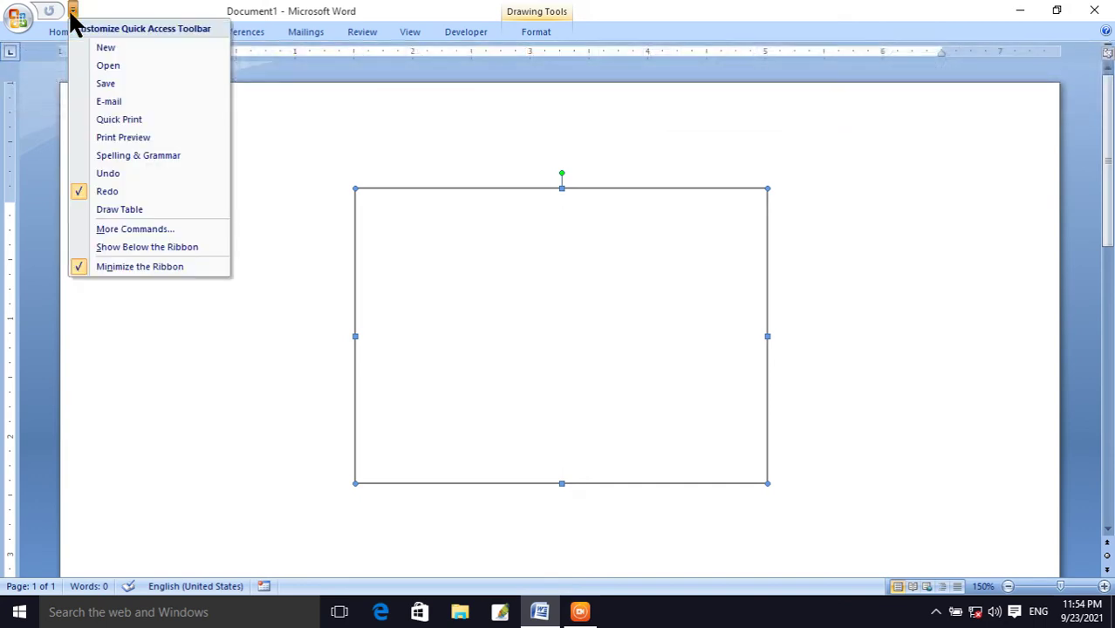
pyautogui.click(108, 267)
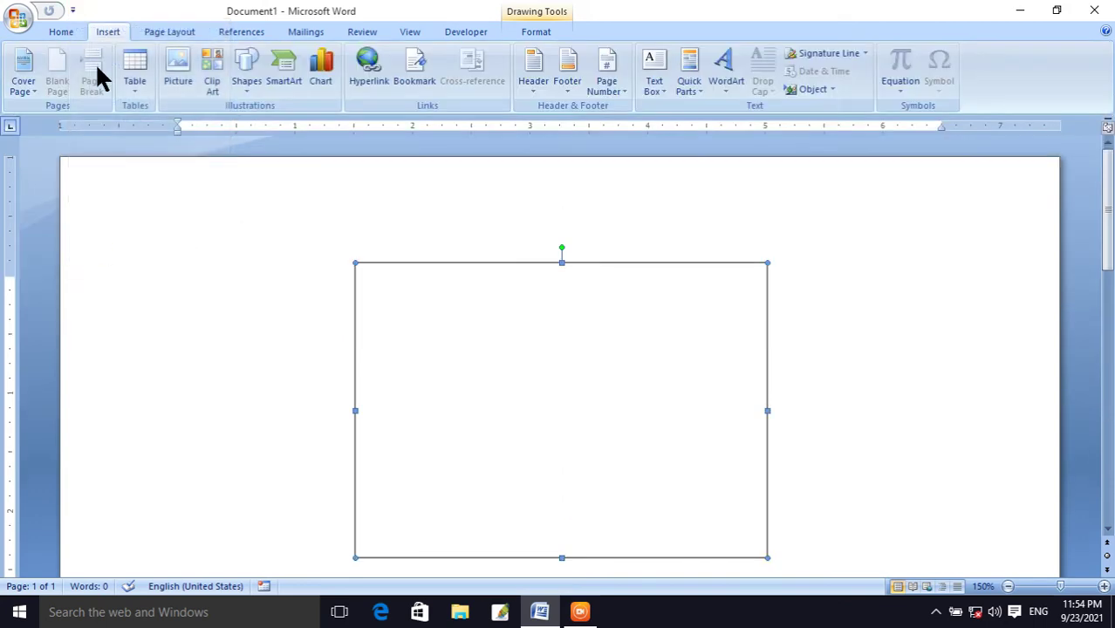
pyautogui.click(242, 79)
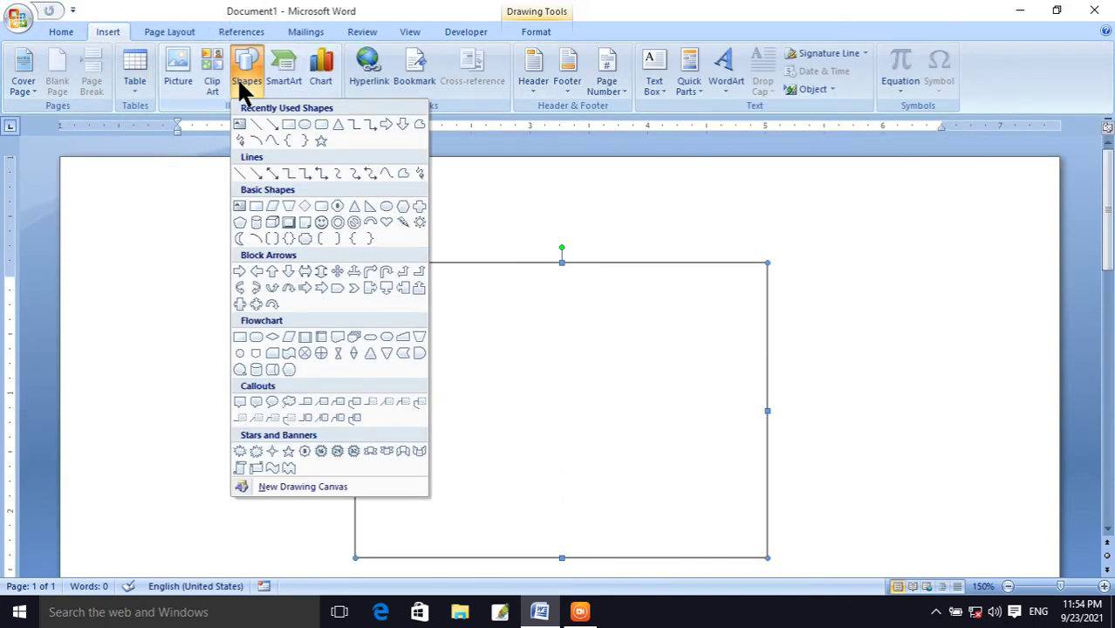
pyautogui.click(291, 126)
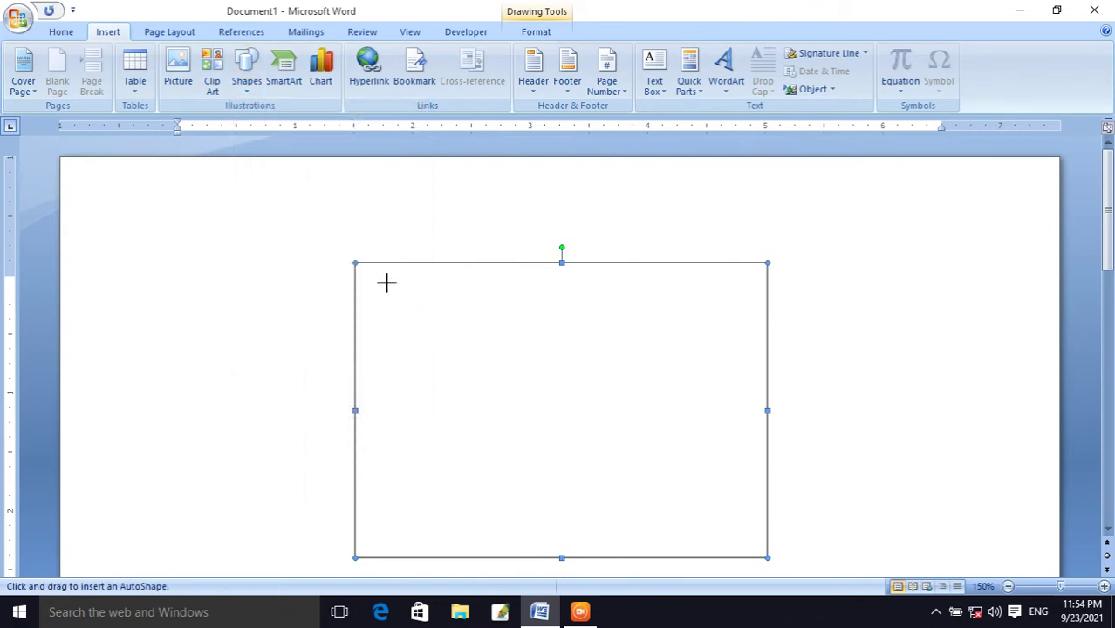
# Step: Draw a small square inside the frame and copy it into a row of three
pyautogui.moveTo(384, 281); pyautogui.dragTo(457, 352)
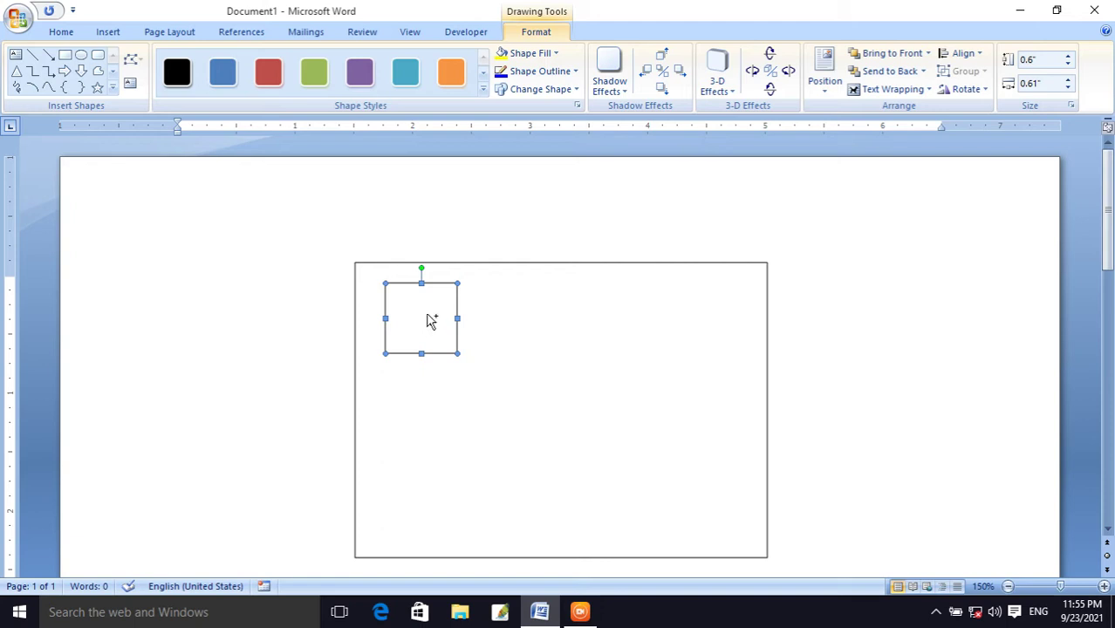
pyautogui.moveTo(431, 321); pyautogui.dragTo(545, 318)
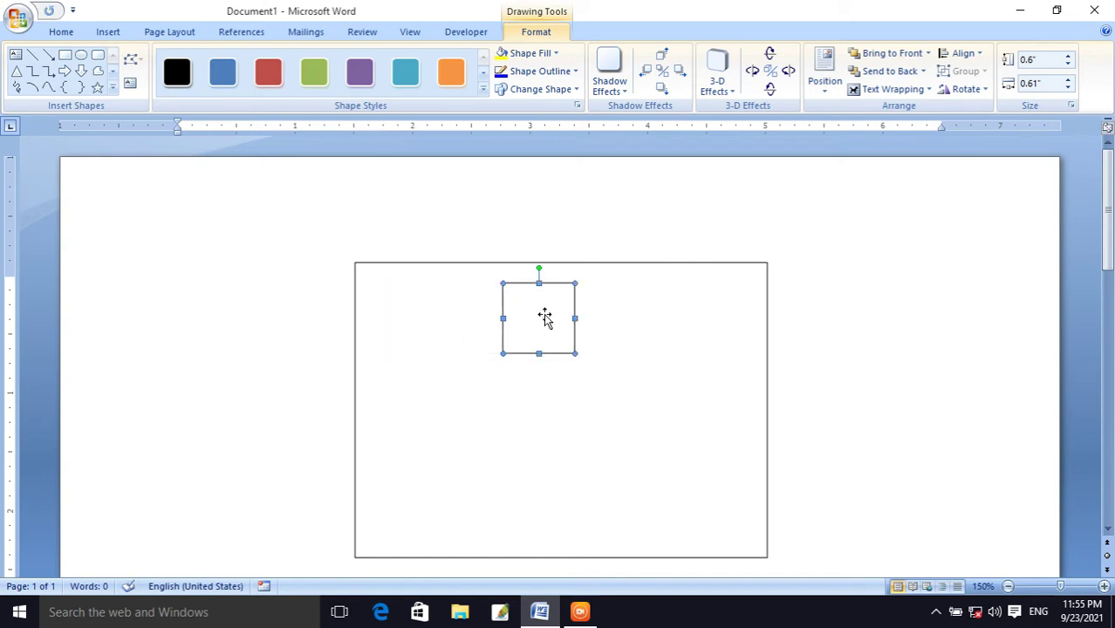
pyautogui.click(531, 320)
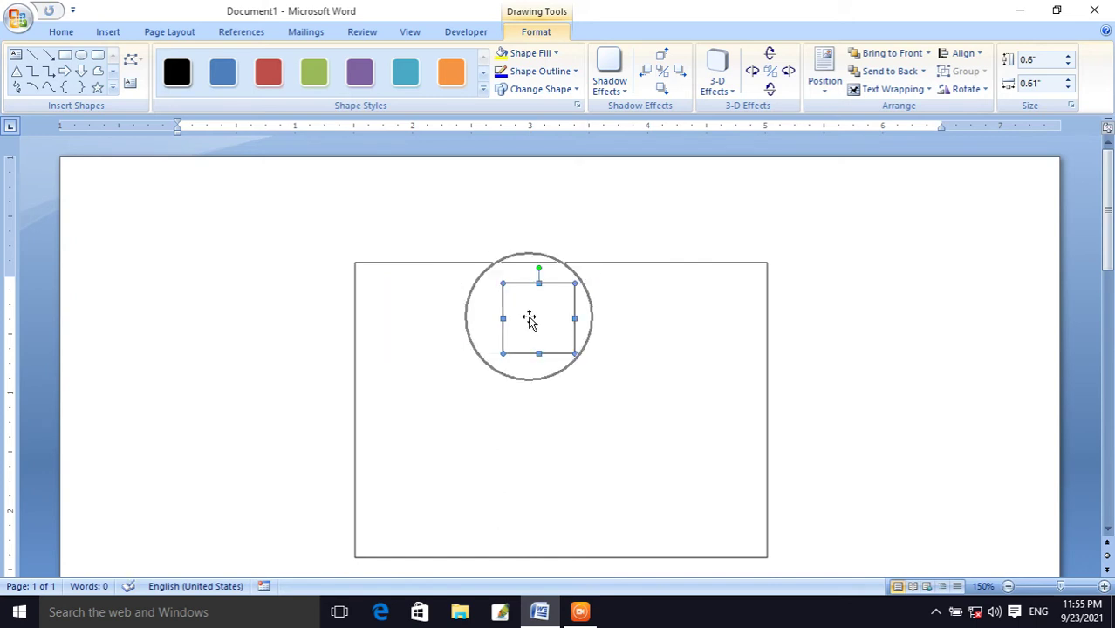
pyautogui.moveTo(533, 324)
pyautogui.keyDown('ctrl'); pyautogui.mouseDown()
pyautogui.moveTo(442, 312)
pyautogui.moveTo(409, 326)
pyautogui.mouseUp(); pyautogui.keyUp('ctrl')
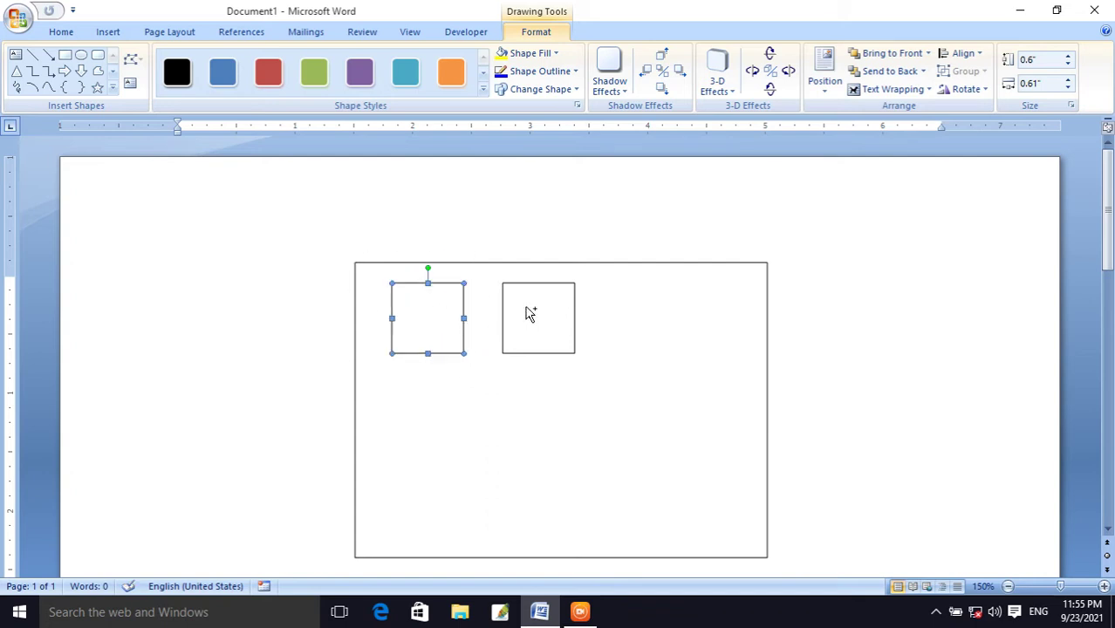
pyautogui.keyDown('ctrl'); pyautogui.moveTo(530, 311); pyautogui.dragTo(625, 314); pyautogui.keyUp('ctrl')
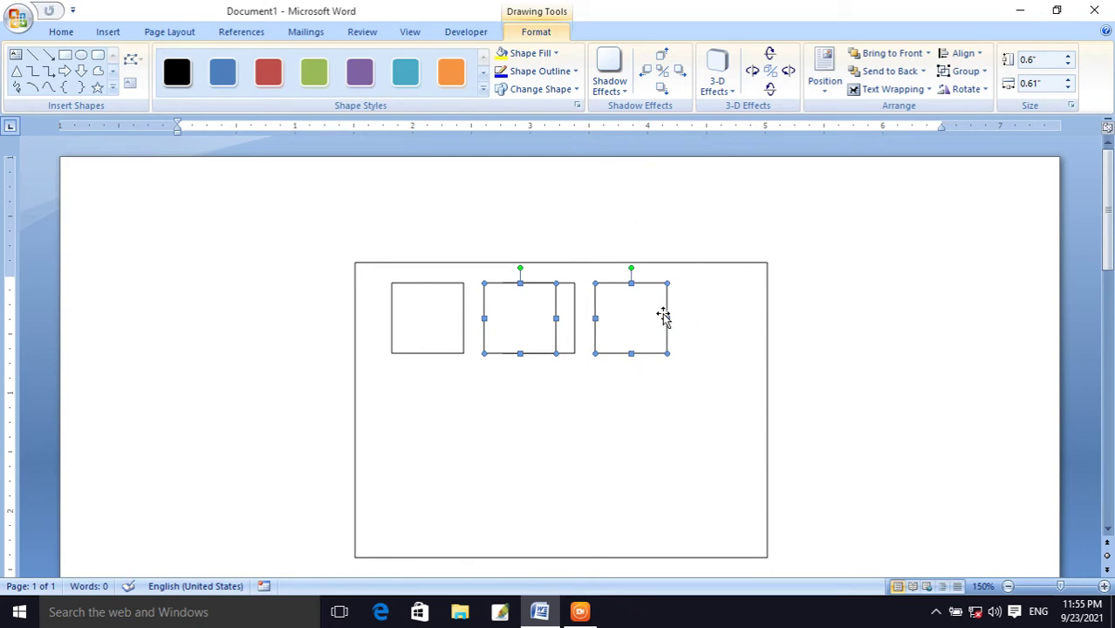
pyautogui.hotkey('ctrl', 'z')
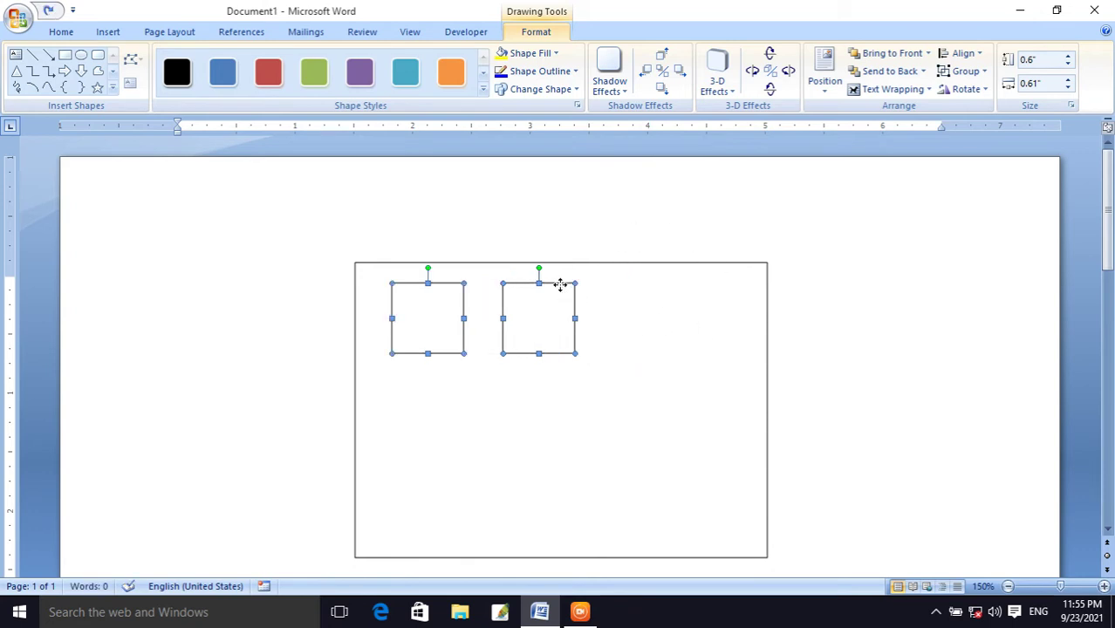
pyautogui.click(661, 331)
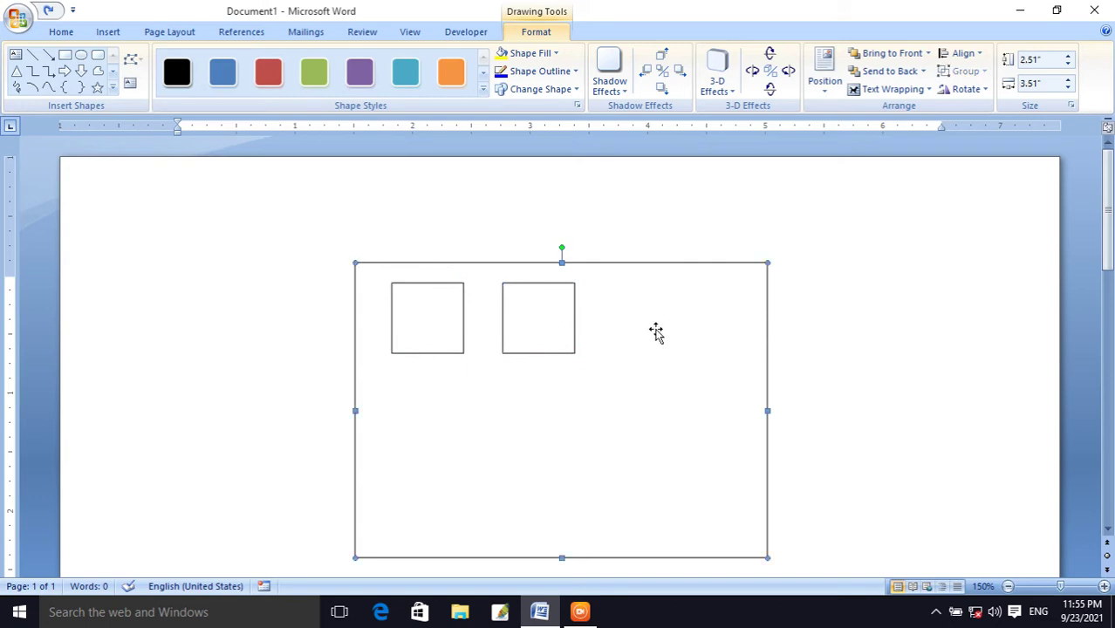
pyautogui.click(555, 312)
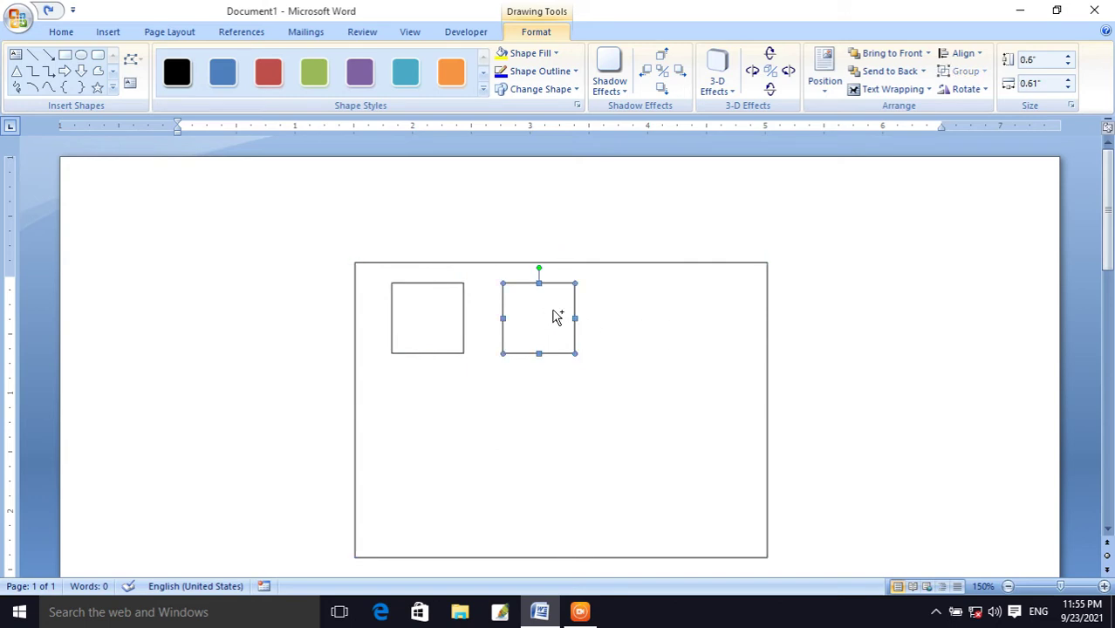
pyautogui.moveTo(553, 311); pyautogui.dragTo(654, 318)
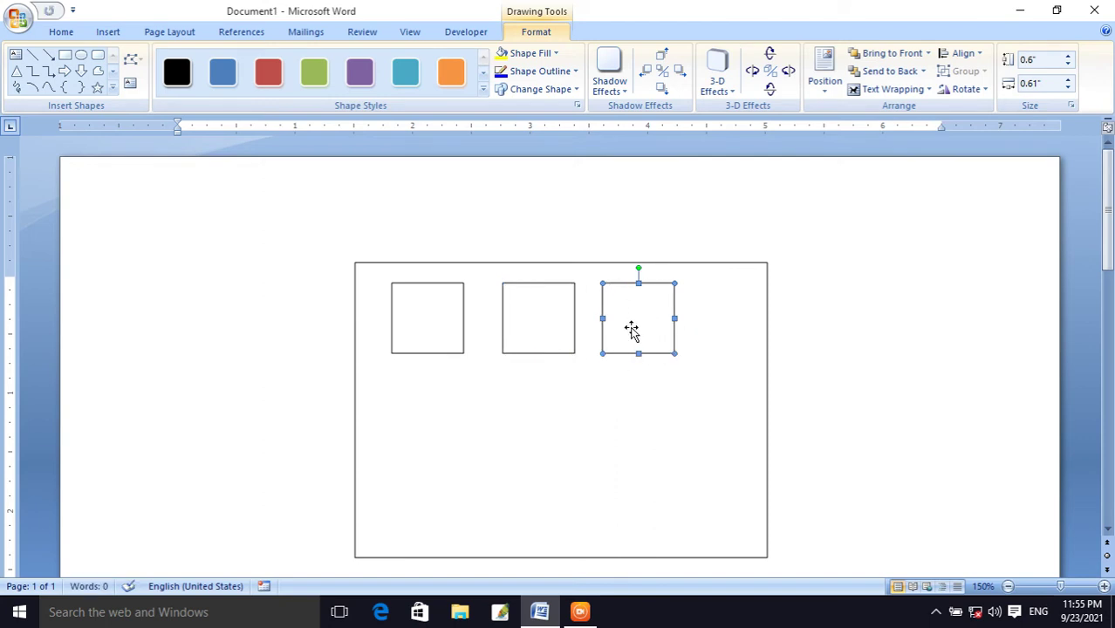
# Step: Copy the row of three squares downward twice to complete the 3×3 grid
pyautogui.click(517, 335)
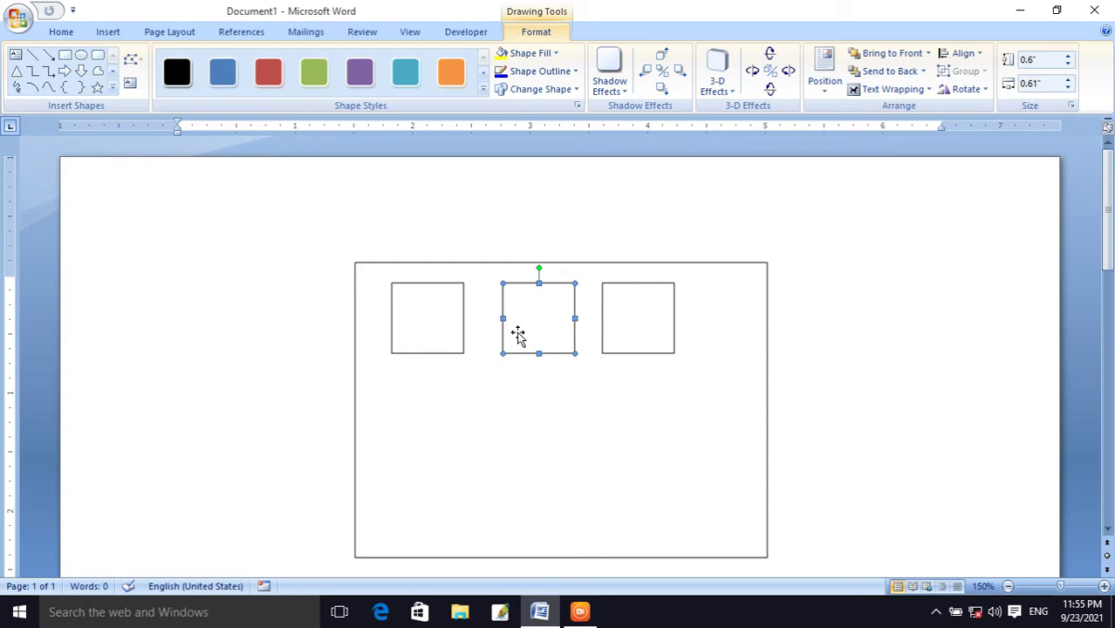
pyautogui.keyDown('shift'); pyautogui.click(450, 337); pyautogui.keyUp('shift')
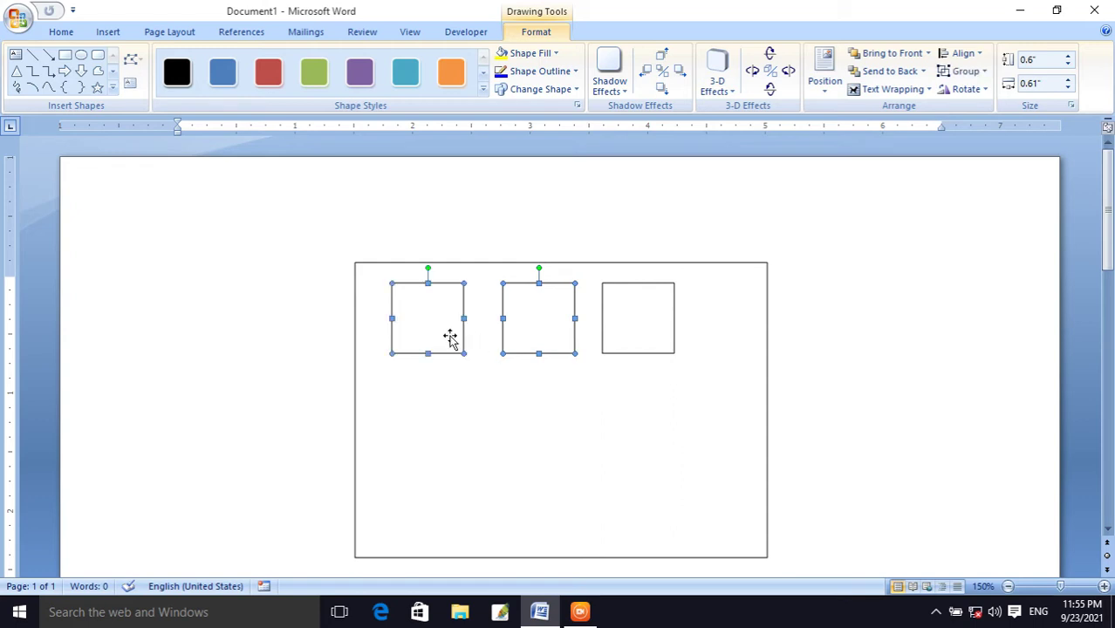
pyautogui.keyDown('shift'); pyautogui.click(618, 324); pyautogui.keyUp('shift')
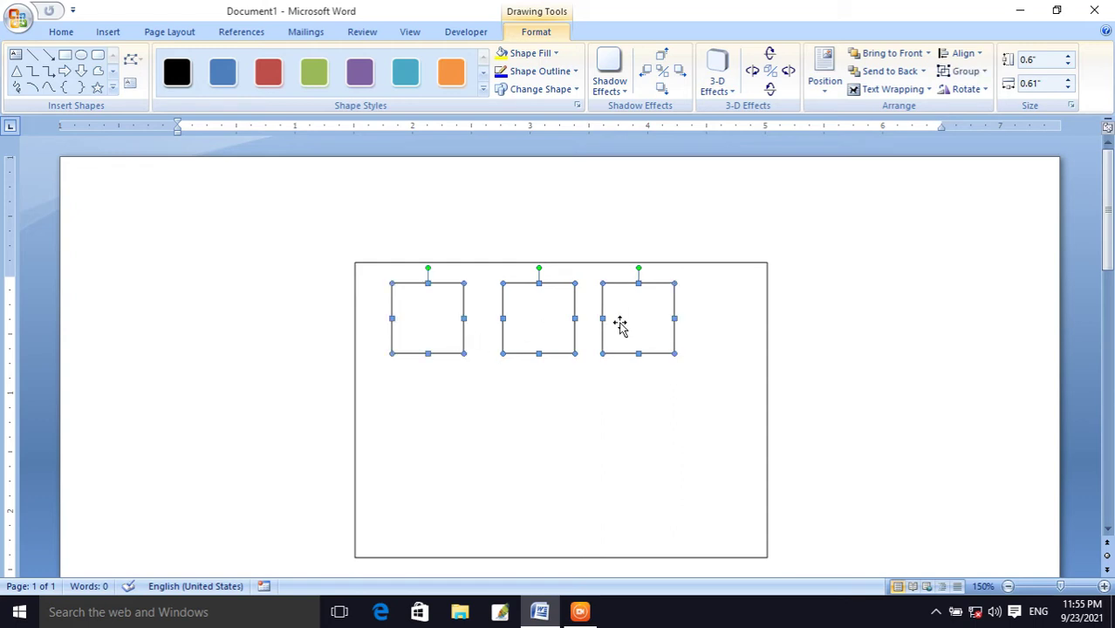
pyautogui.keyDown('ctrl'); pyautogui.moveTo(623, 328); pyautogui.dragTo(617, 419); pyautogui.keyUp('ctrl')
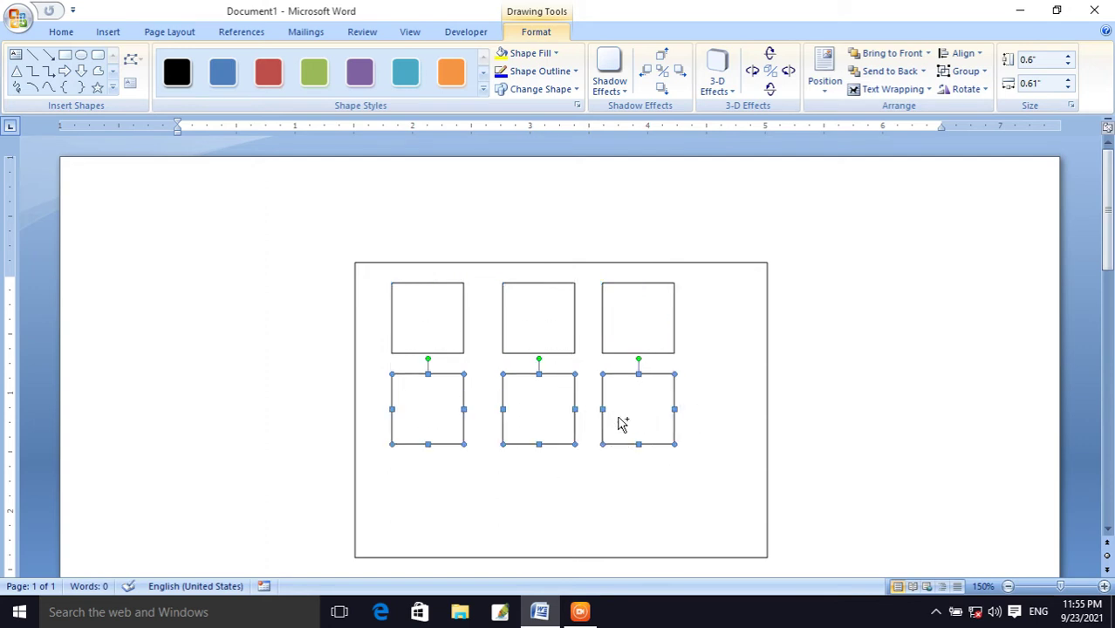
pyautogui.keyDown('ctrl'); pyautogui.moveTo(624, 423); pyautogui.dragTo(625, 488); pyautogui.keyUp('ctrl')
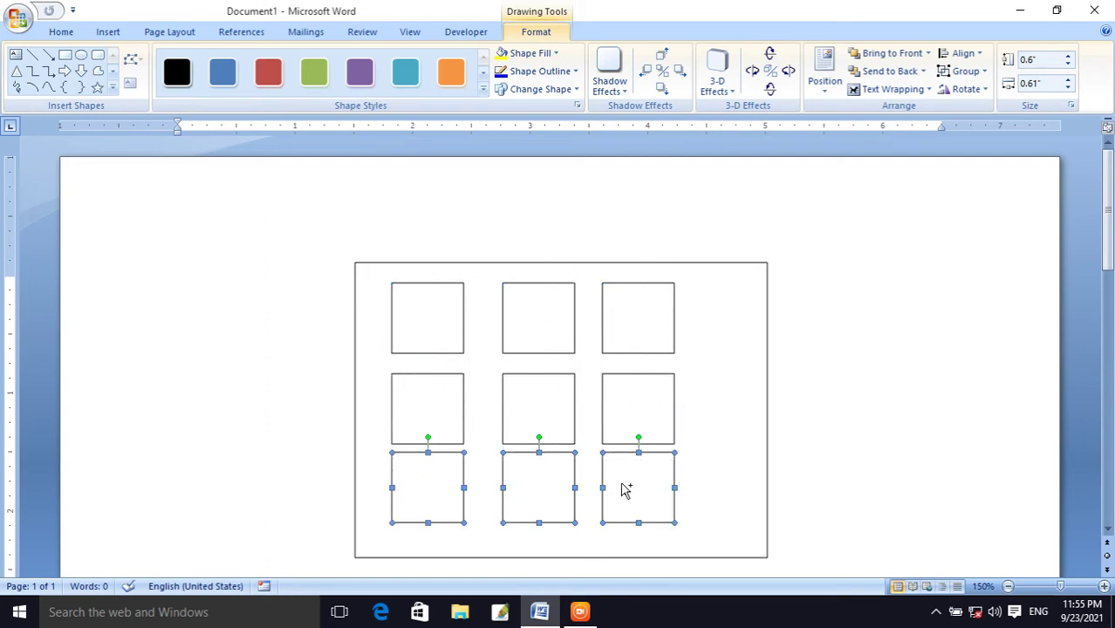
pyautogui.click(424, 324)
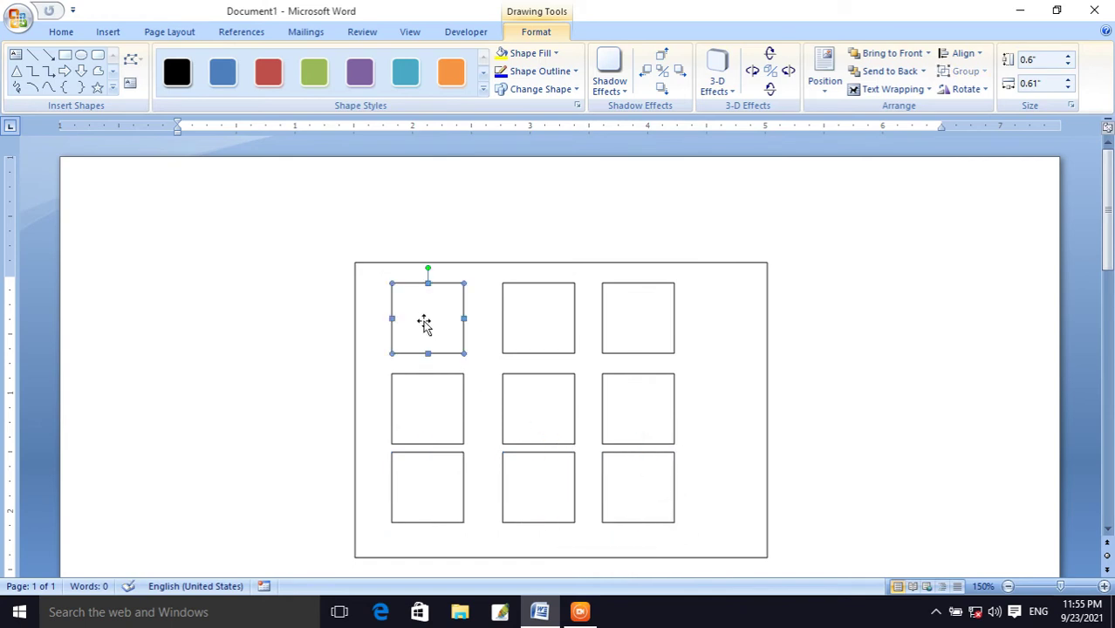
pyautogui.keyDown('shift'); pyautogui.click(512, 323); pyautogui.keyUp('shift')
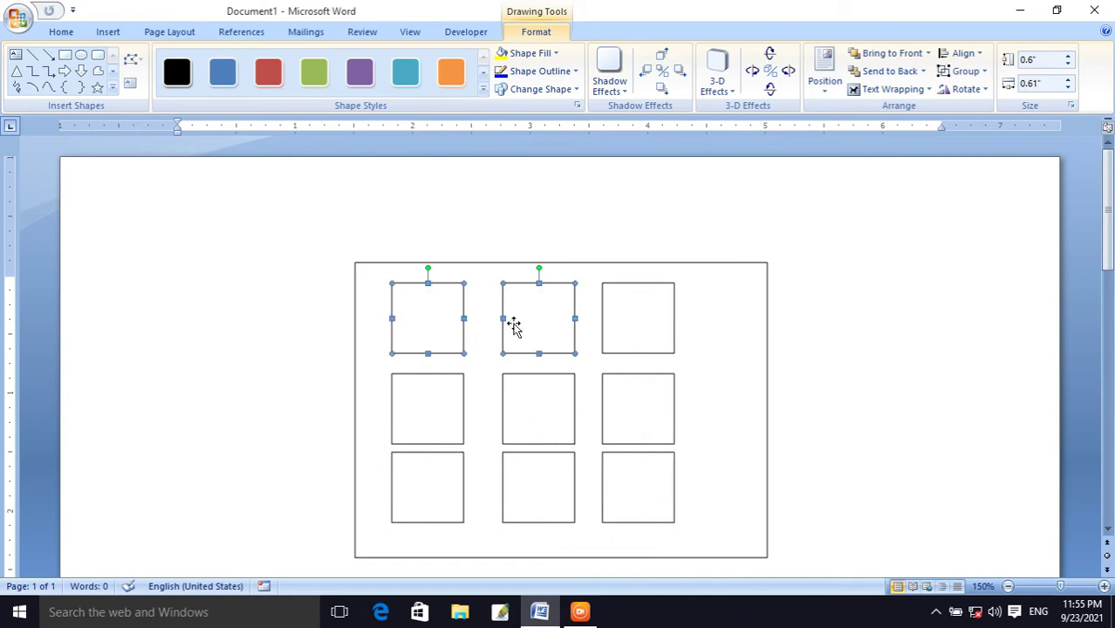
pyautogui.keyDown('shift'); pyautogui.click(628, 319); pyautogui.keyUp('shift')
pyautogui.keyDown('shift'); pyautogui.click(630, 406); pyautogui.keyUp('shift')
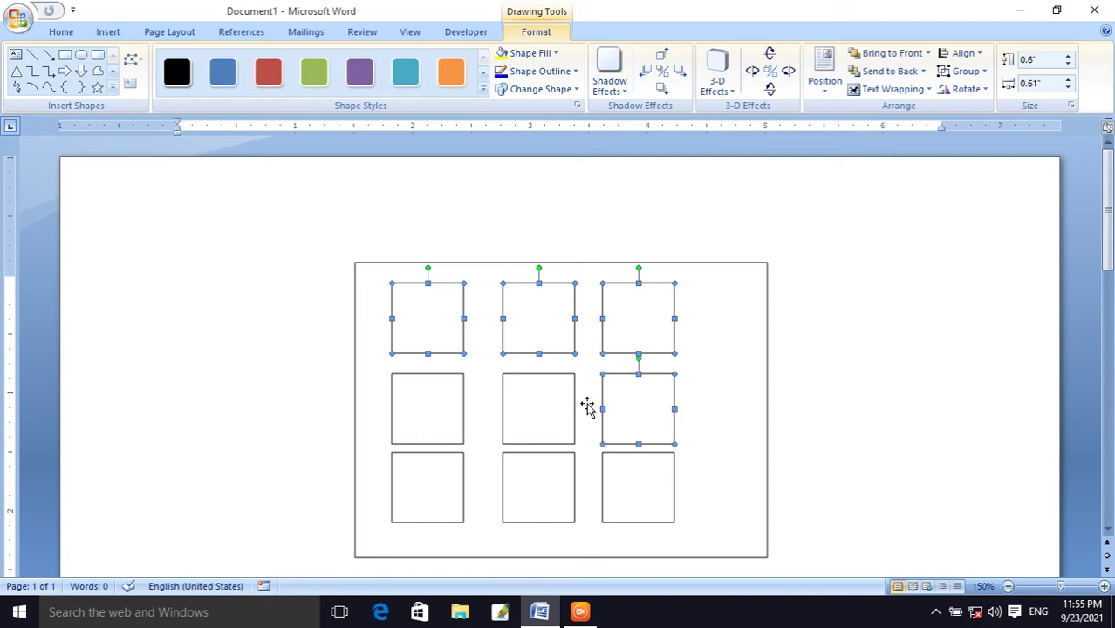
pyautogui.keyDown('shift'); pyautogui.click(563, 404); pyautogui.keyUp('shift')
pyautogui.keyDown('shift'); pyautogui.click(447, 397); pyautogui.keyUp('shift')
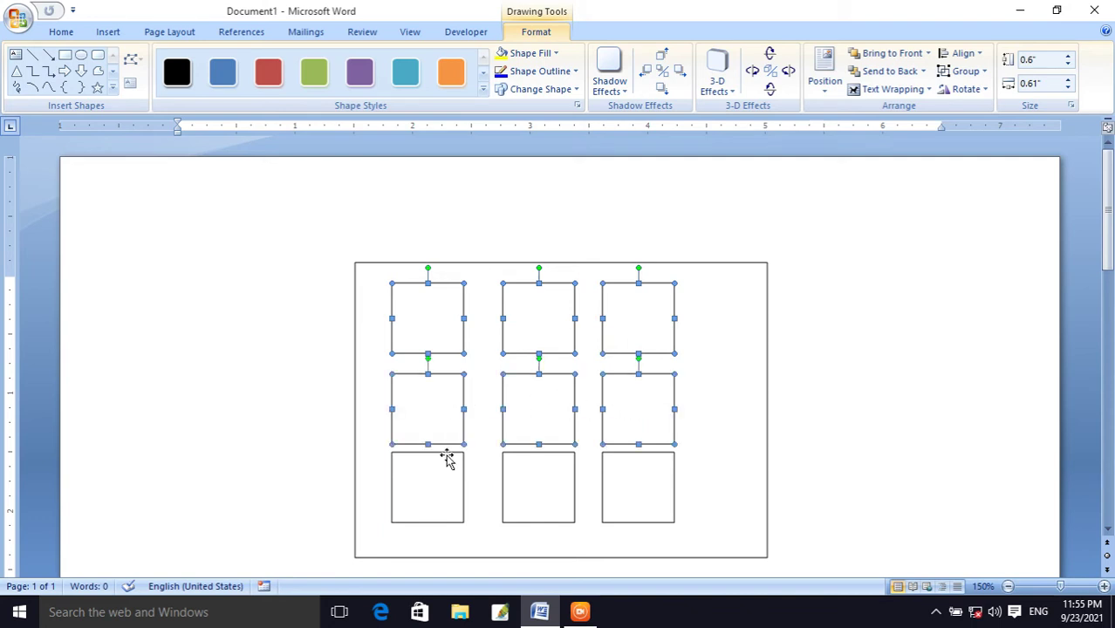
pyautogui.keyDown('shift'); pyautogui.click(447, 495); pyautogui.keyUp('shift')
pyautogui.keyDown('shift'); pyautogui.click(532, 488); pyautogui.keyUp('shift')
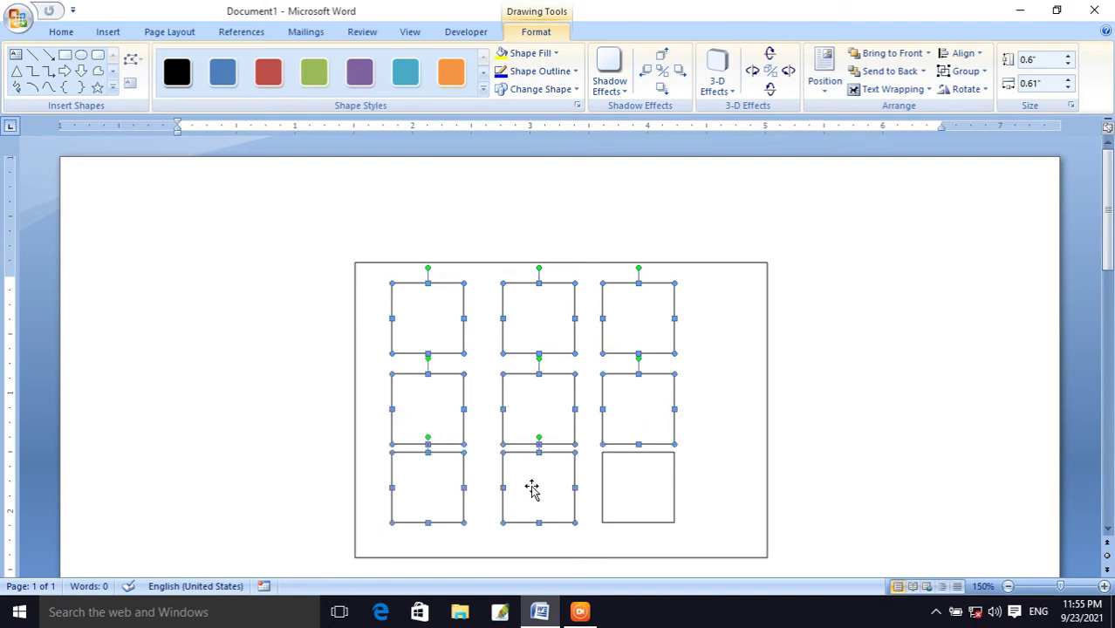
pyautogui.keyDown('shift'); pyautogui.click(613, 487); pyautogui.keyUp('shift')
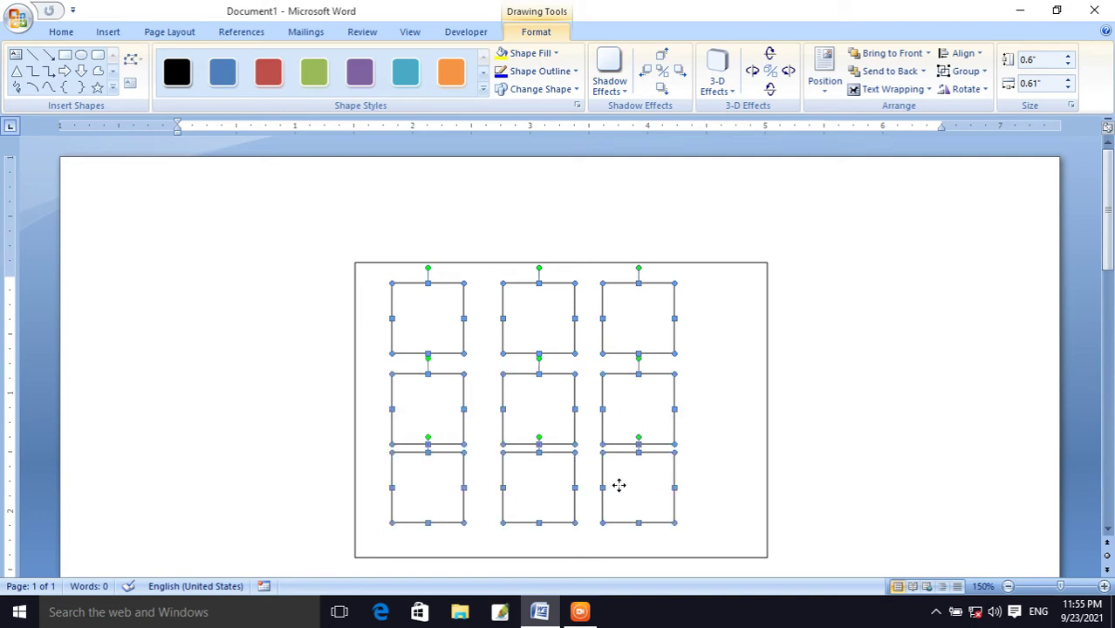
pyautogui.click(523, 54)
pyautogui.click(461, 158)
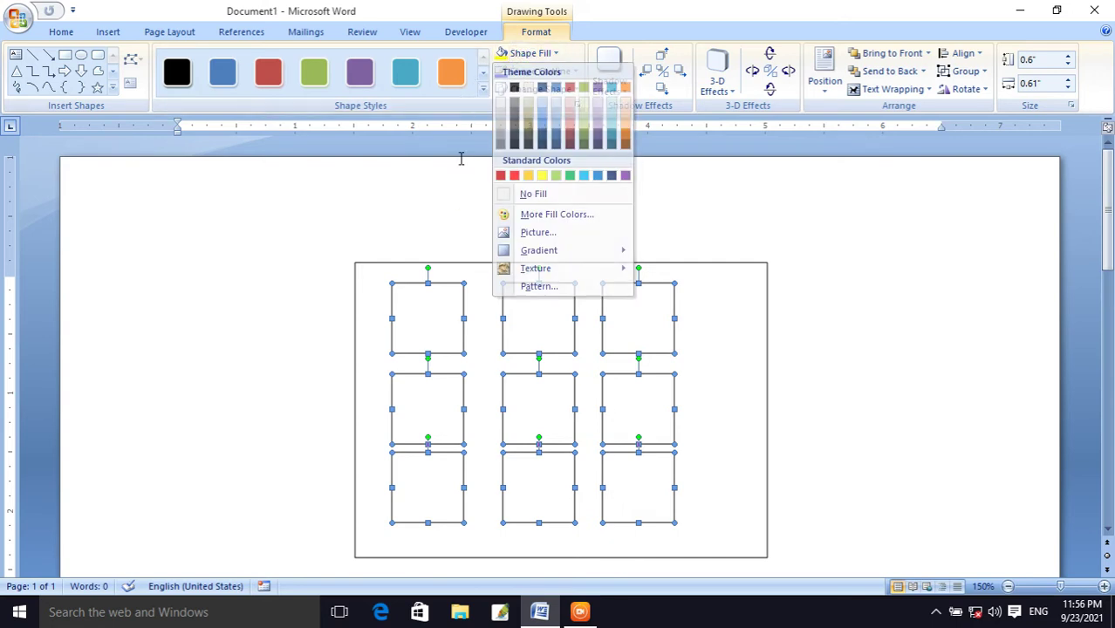
pyautogui.rightClick(530, 320)
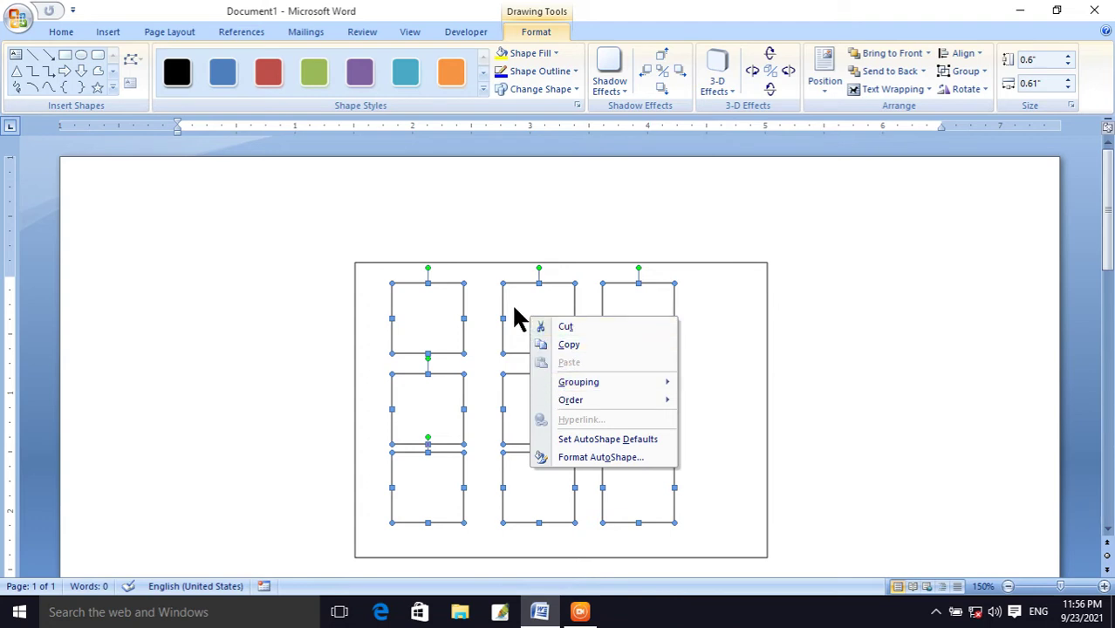
pyautogui.rightClick(515, 309)
pyautogui.click(420, 312)
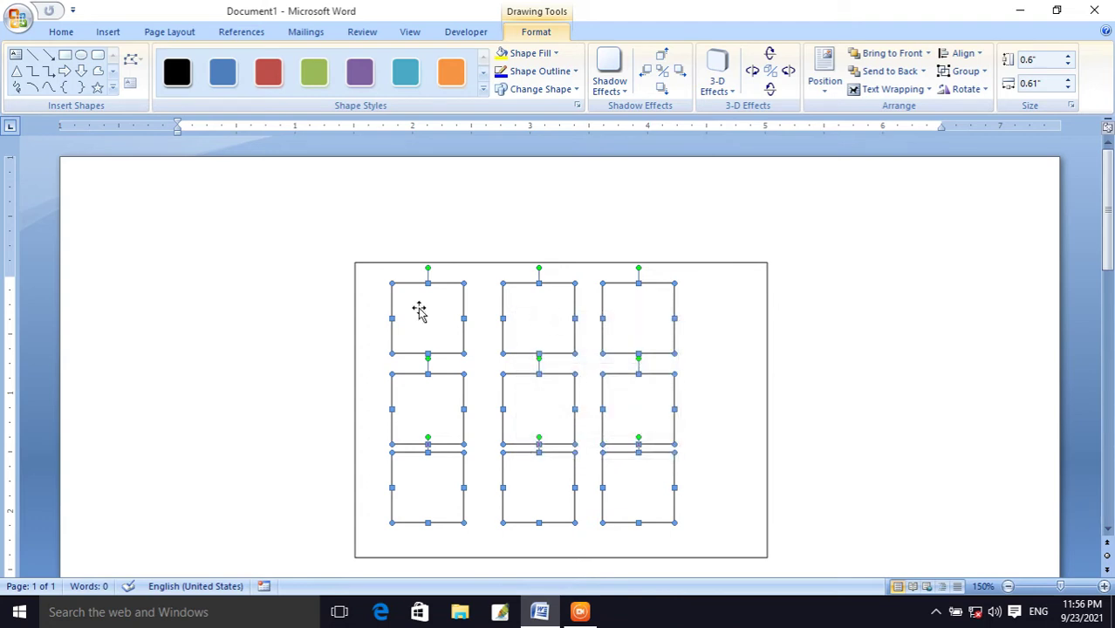
pyautogui.click(338, 309)
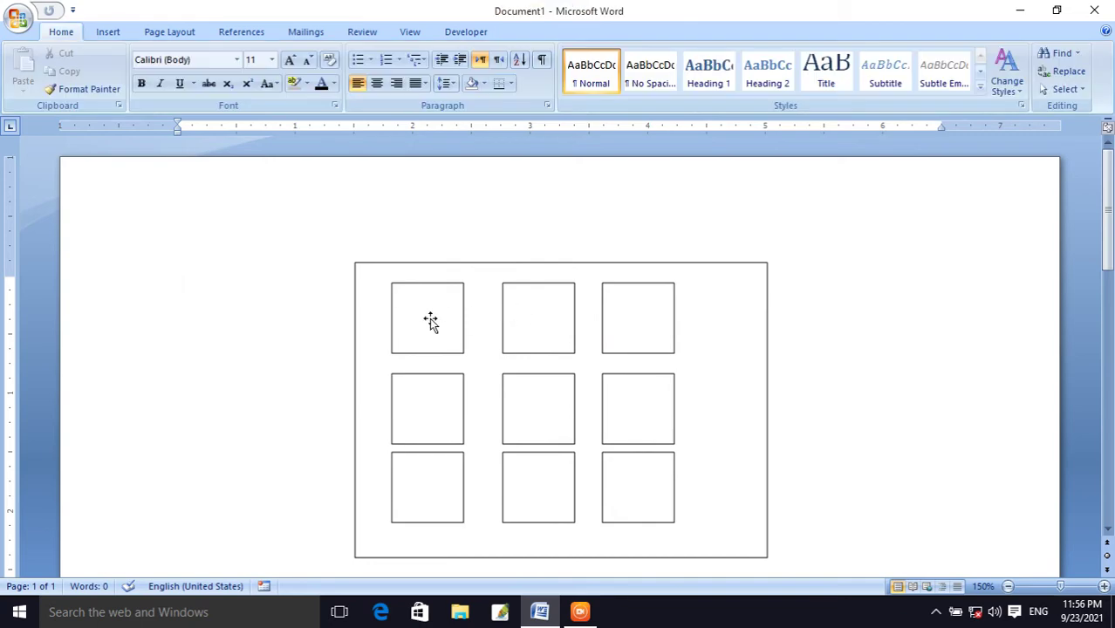
pyautogui.click(430, 319)
# Step: Set font size 18 and number the top-row squares 3, 4 and 6
pyautogui.rightClick(430, 319)
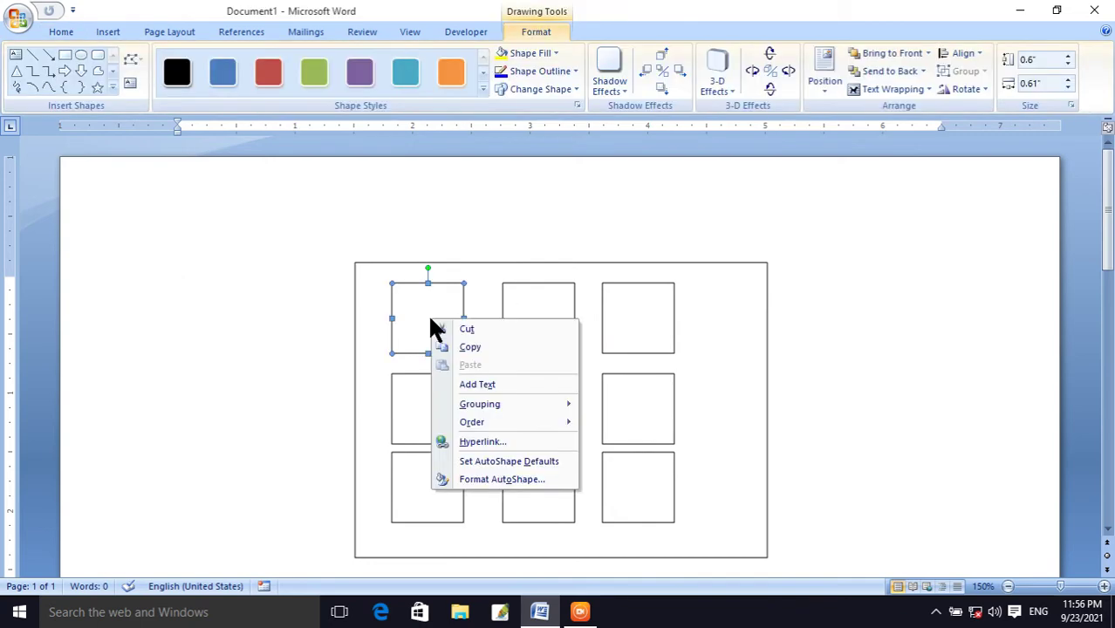
pyautogui.click(468, 383)
pyautogui.click(61, 32)
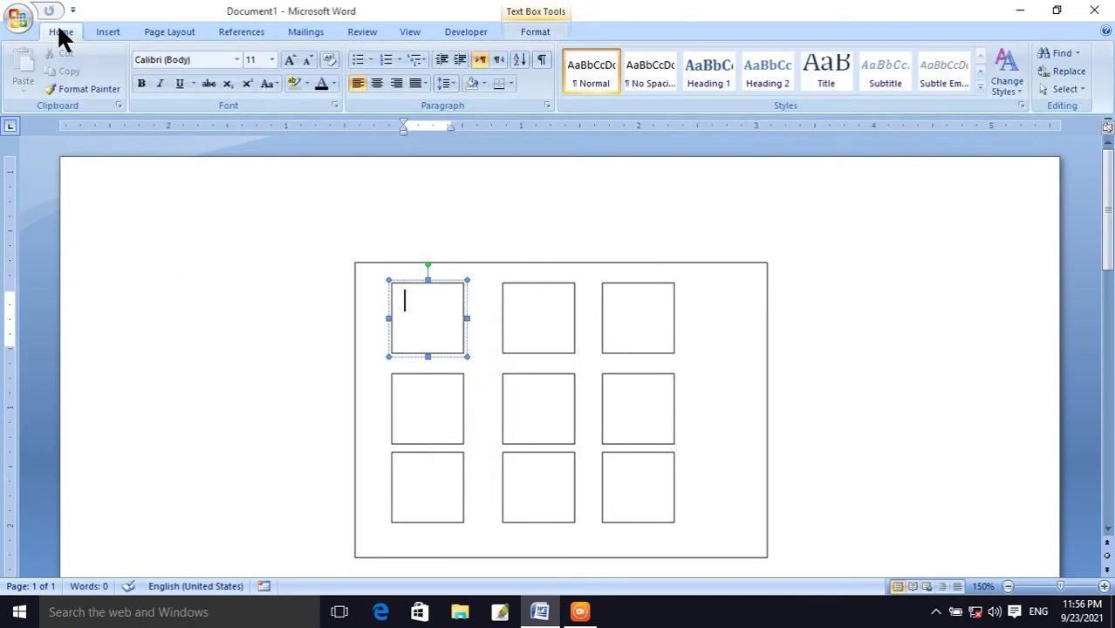
pyautogui.click(272, 58)
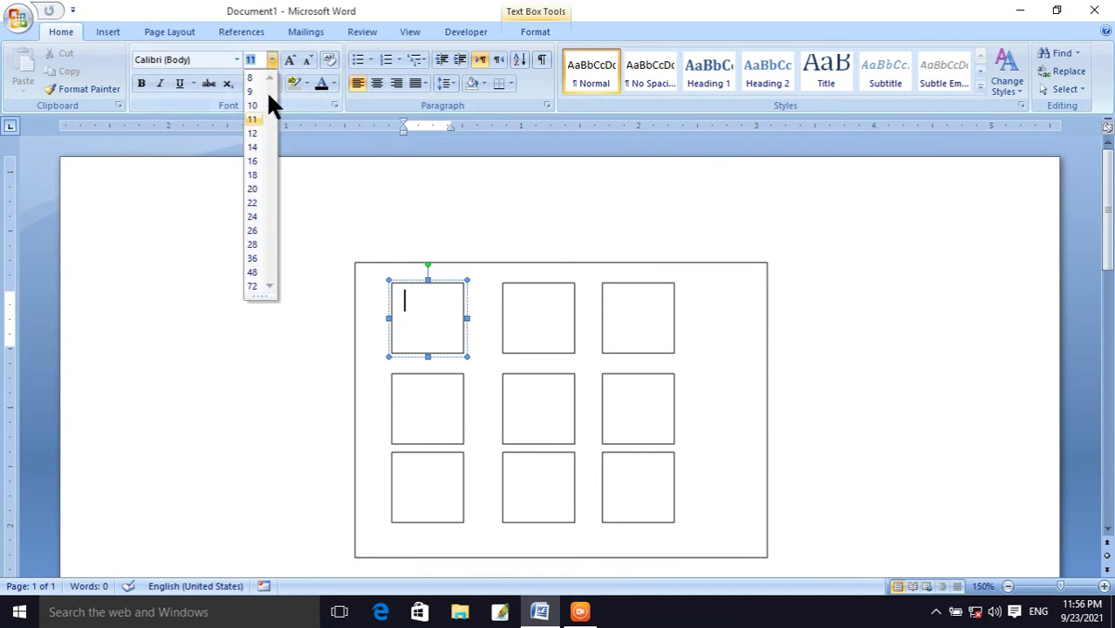
pyautogui.click(254, 176)
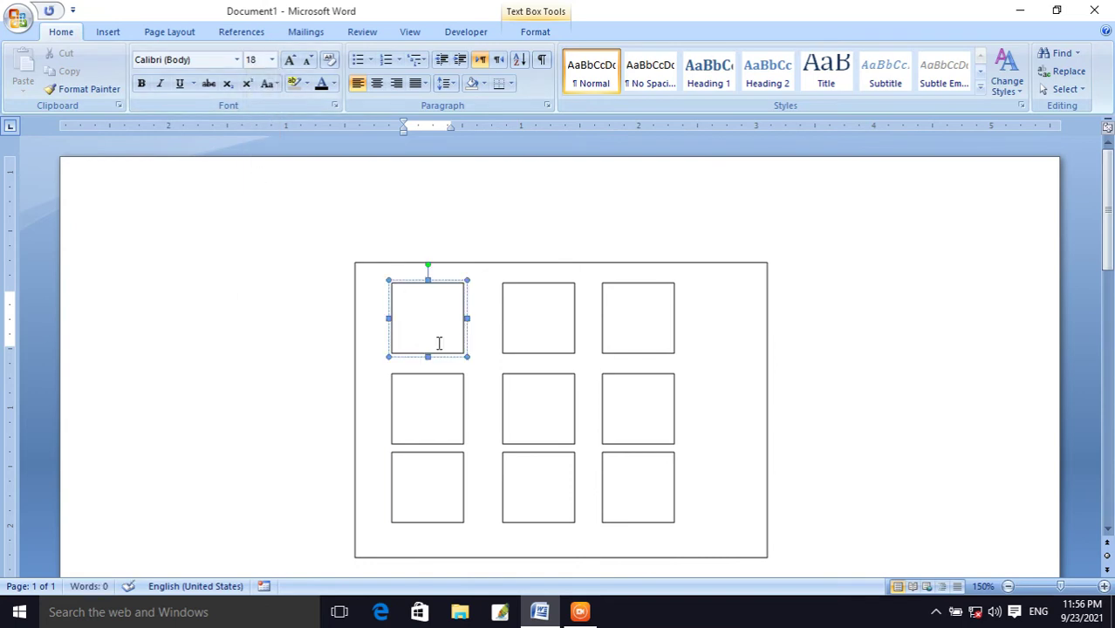
pyautogui.write('3')
pyautogui.click(548, 316)
pyautogui.rightClick(548, 316)
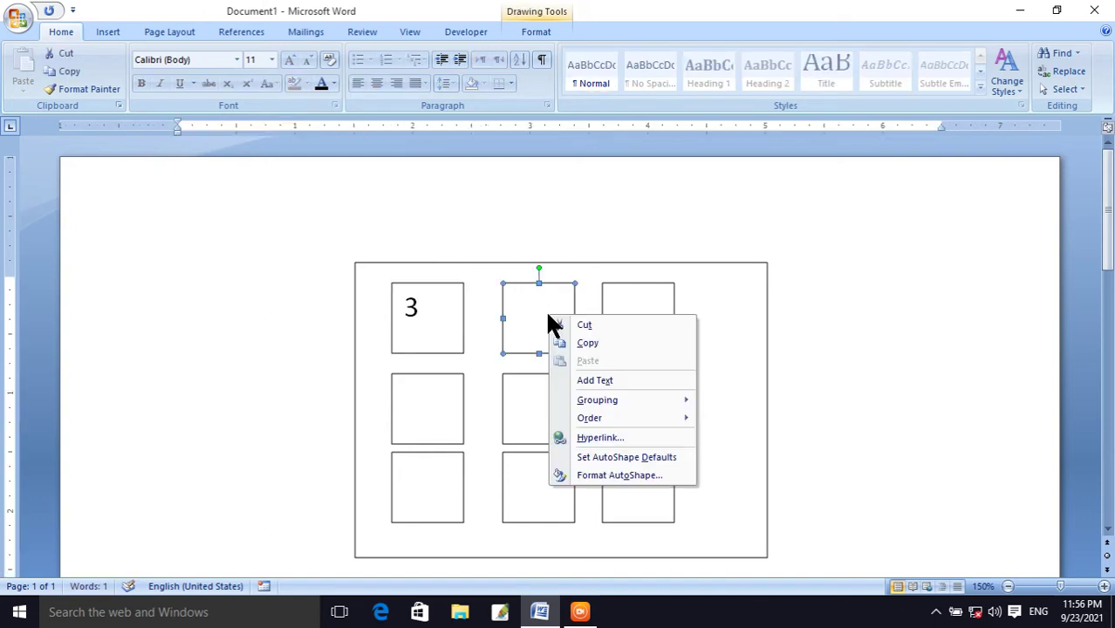
pyautogui.click(582, 378)
pyautogui.write('3')
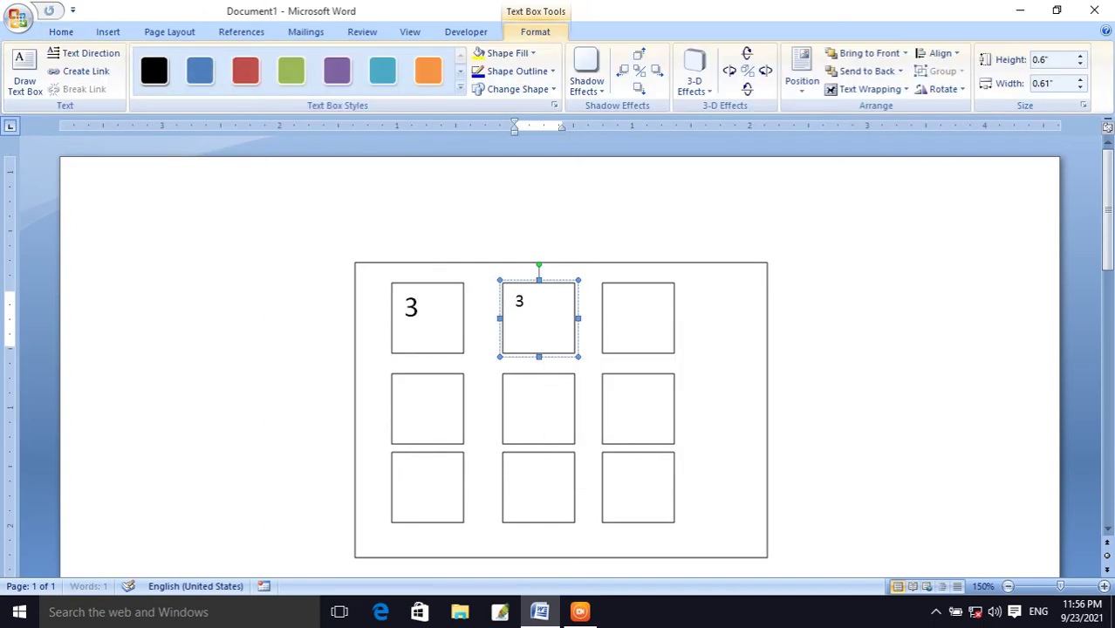
pyautogui.press('BackSpace')
pyautogui.write('4')
pyautogui.click(629, 292)
pyautogui.rightClick(630, 293)
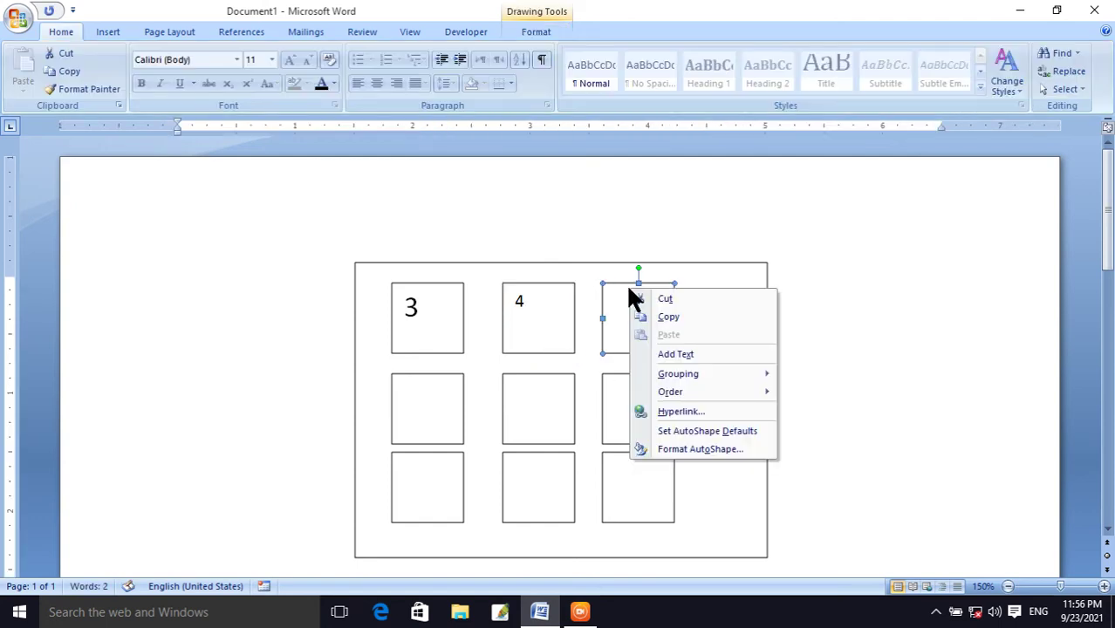
pyautogui.click(655, 353)
pyautogui.write('6')
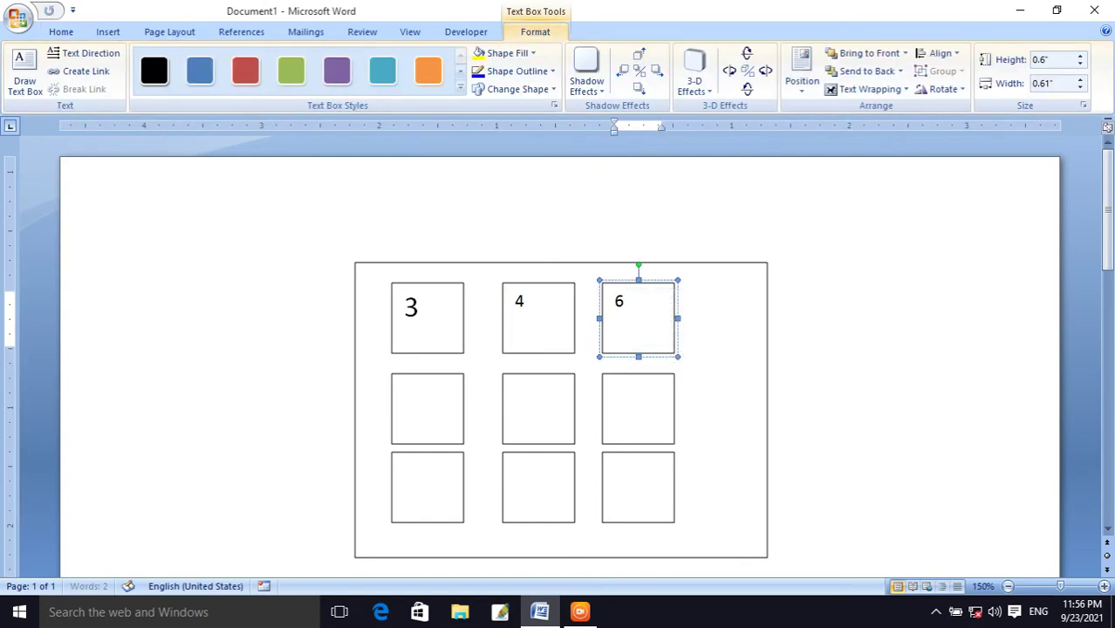
# Step: Number the middle-row squares 7, 8 and 9
pyautogui.rightClick(442, 425)
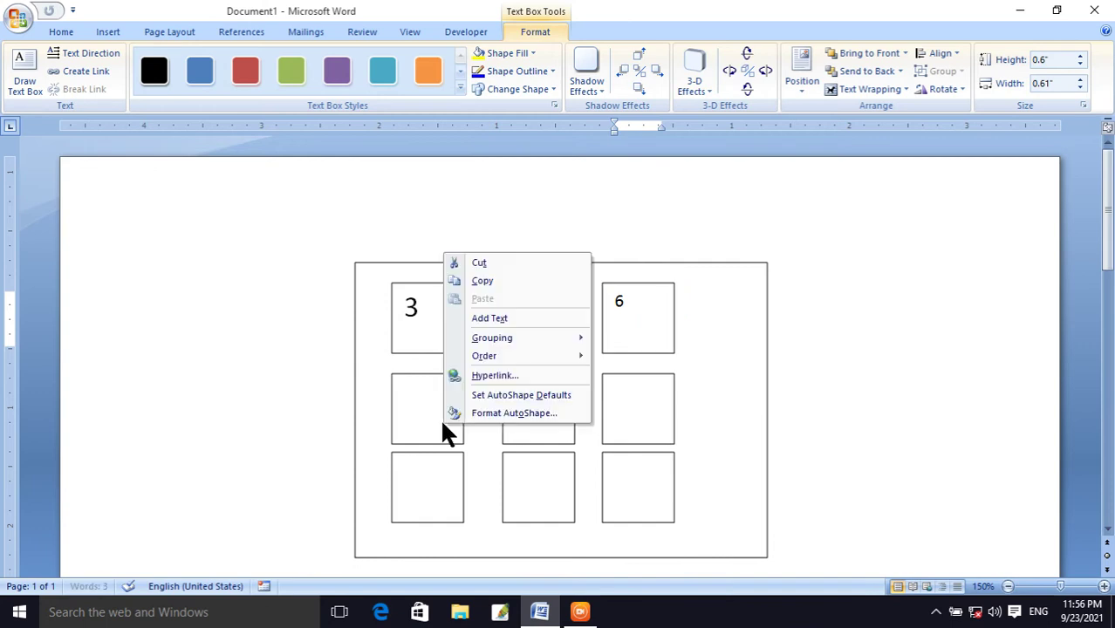
pyautogui.click(492, 318)
pyautogui.write('7')
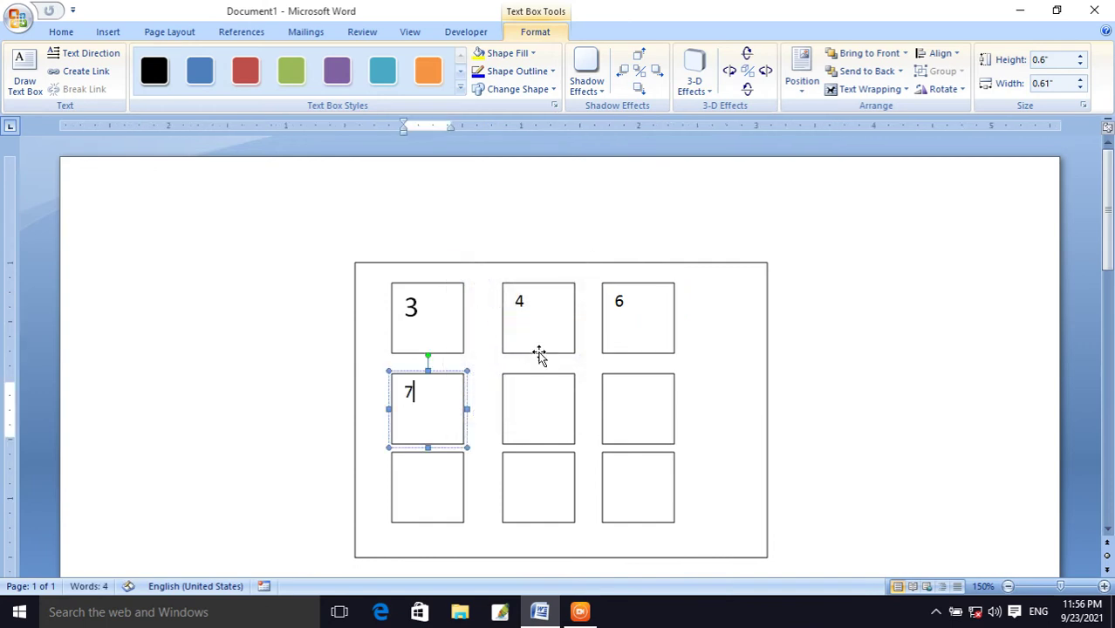
pyautogui.click(544, 406)
pyautogui.rightClick(543, 407)
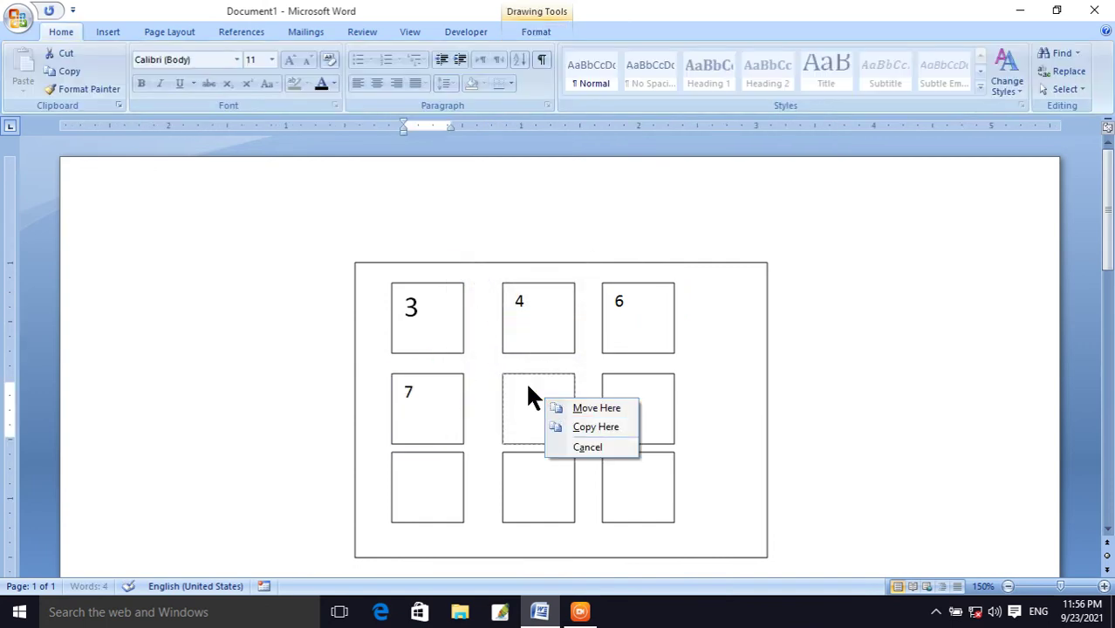
pyautogui.click(528, 387)
pyautogui.rightClick(528, 386)
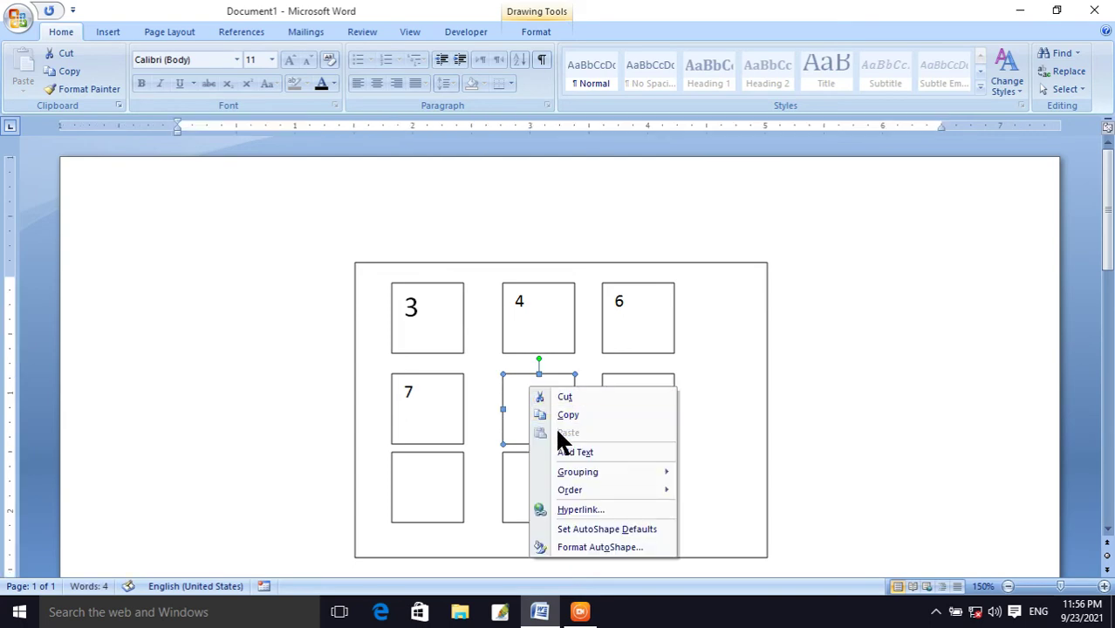
pyautogui.click(560, 452)
pyautogui.write('8')
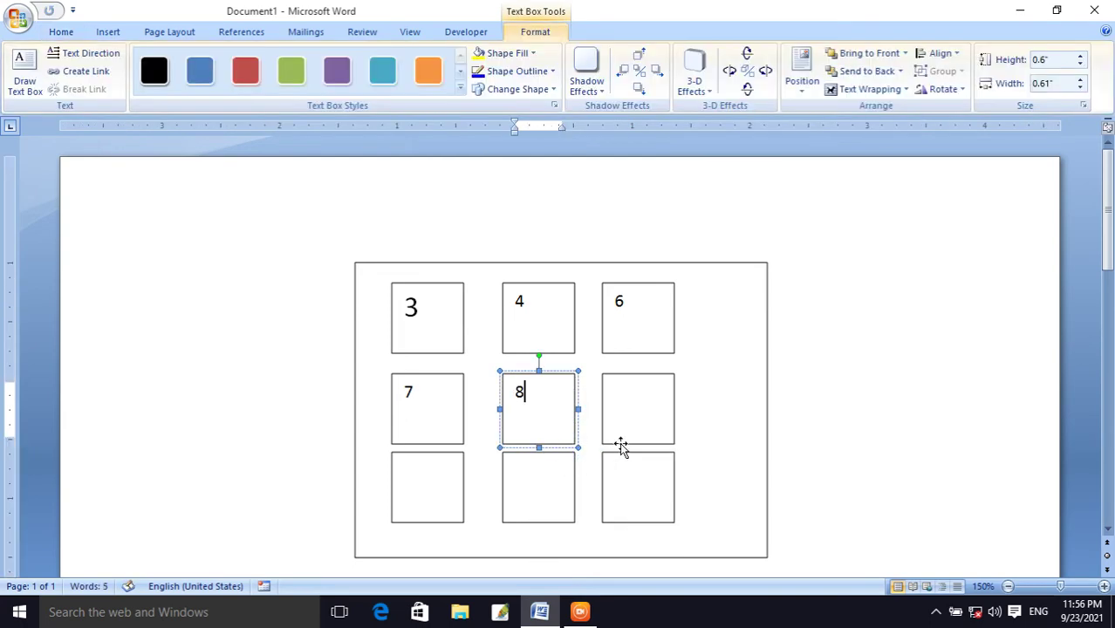
pyautogui.click(628, 424)
pyautogui.rightClick(628, 424)
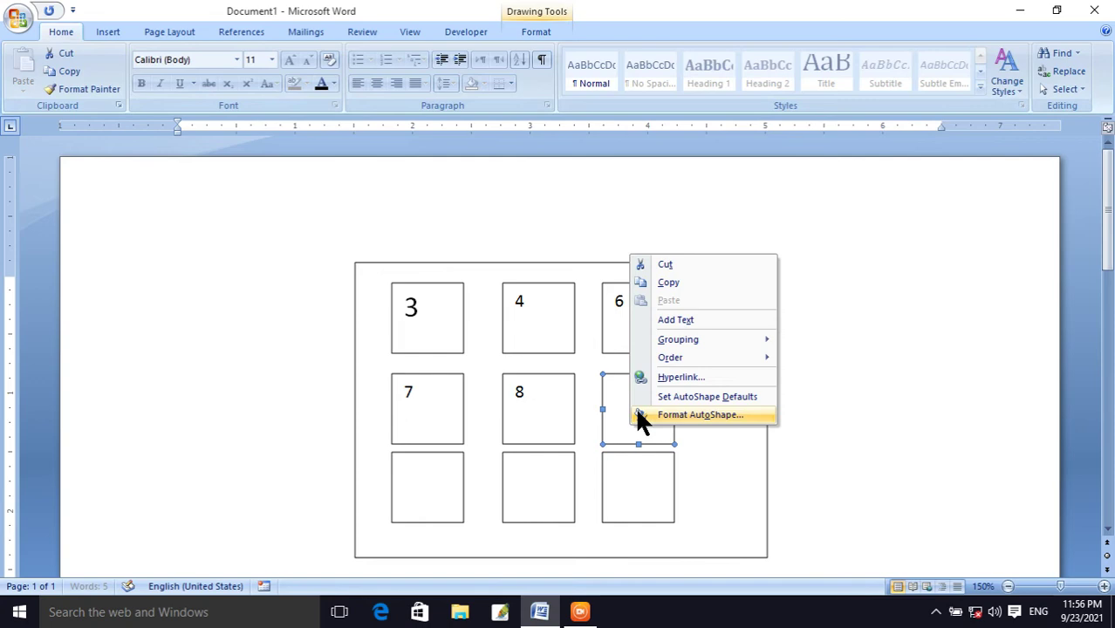
pyautogui.click(671, 320)
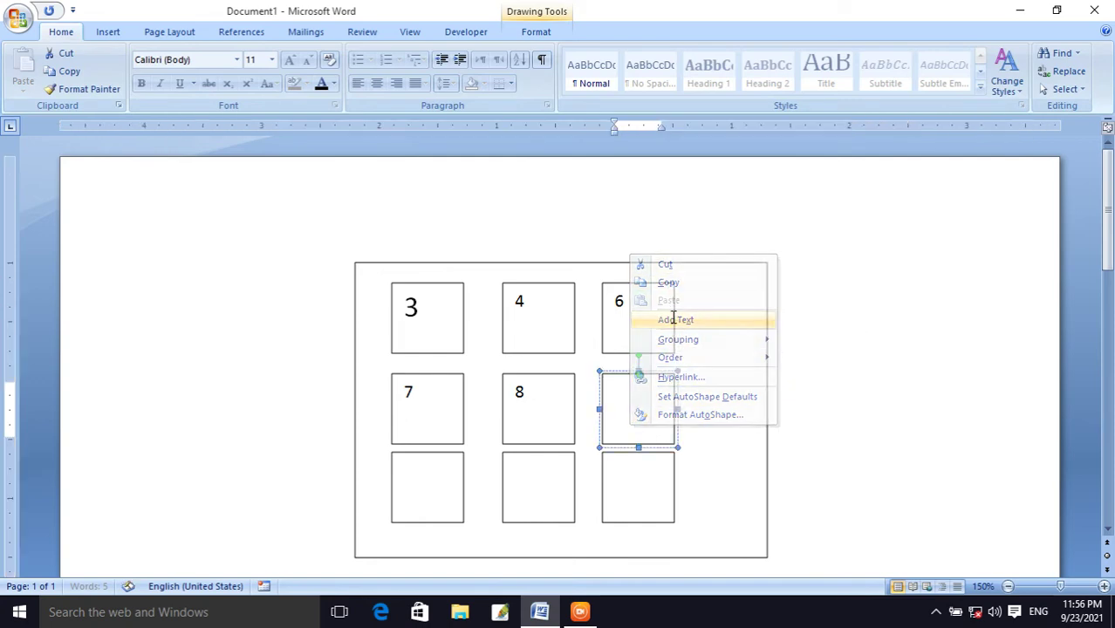
pyautogui.write('9')
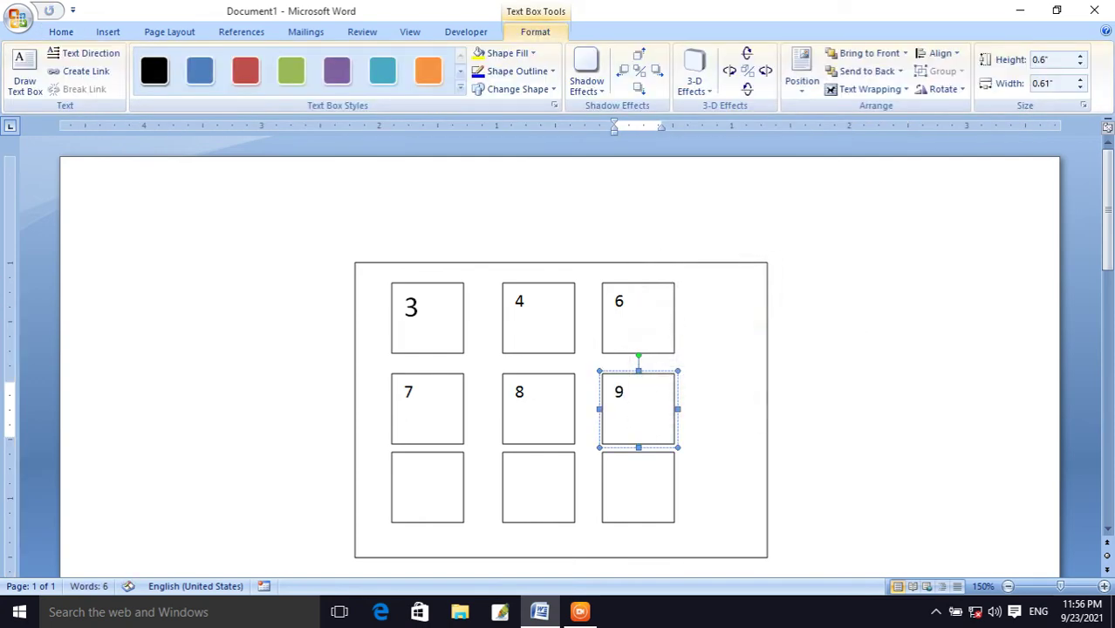
# Step: Number the bottom-row squares 5, 7 and 9
pyautogui.click(428, 493)
pyautogui.rightClick(428, 493)
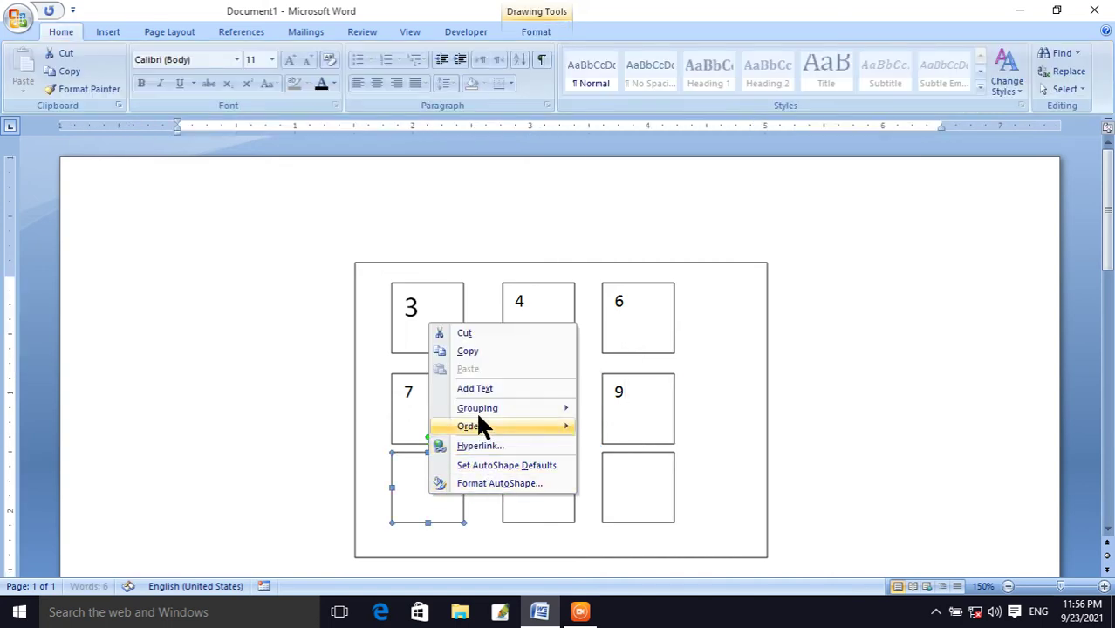
pyautogui.click(473, 390)
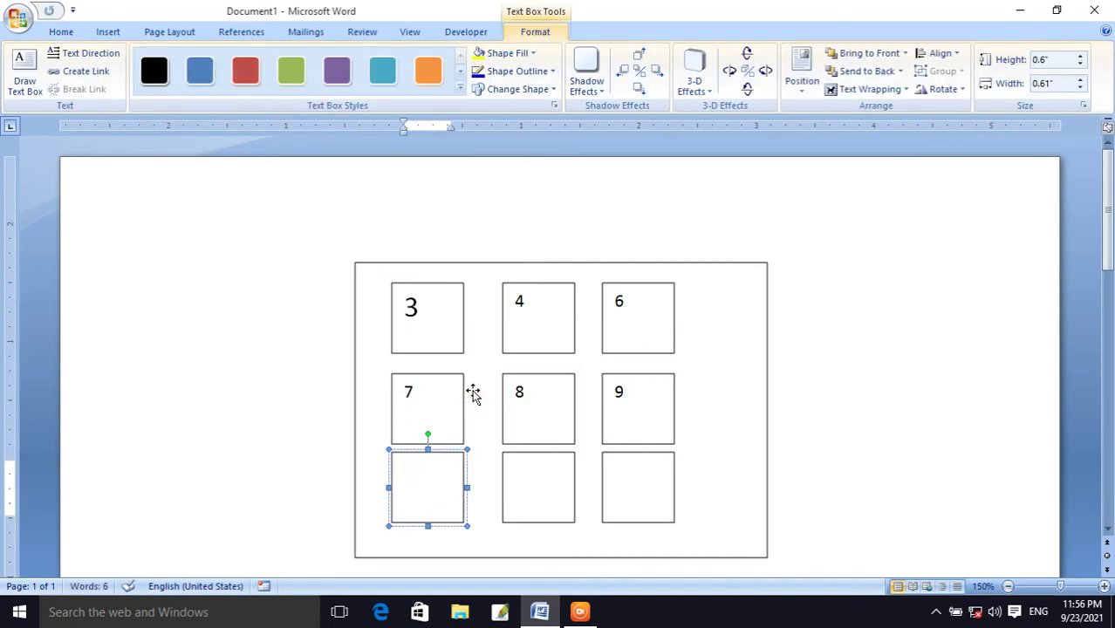
pyautogui.write('5')
pyautogui.rightClick(536, 476)
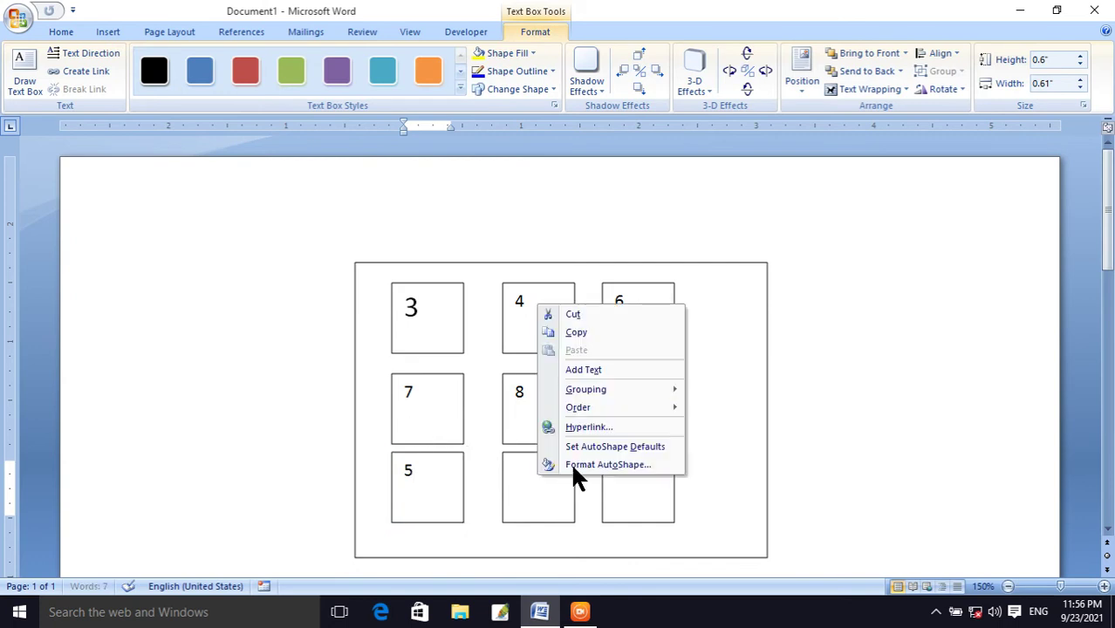
pyautogui.click(583, 370)
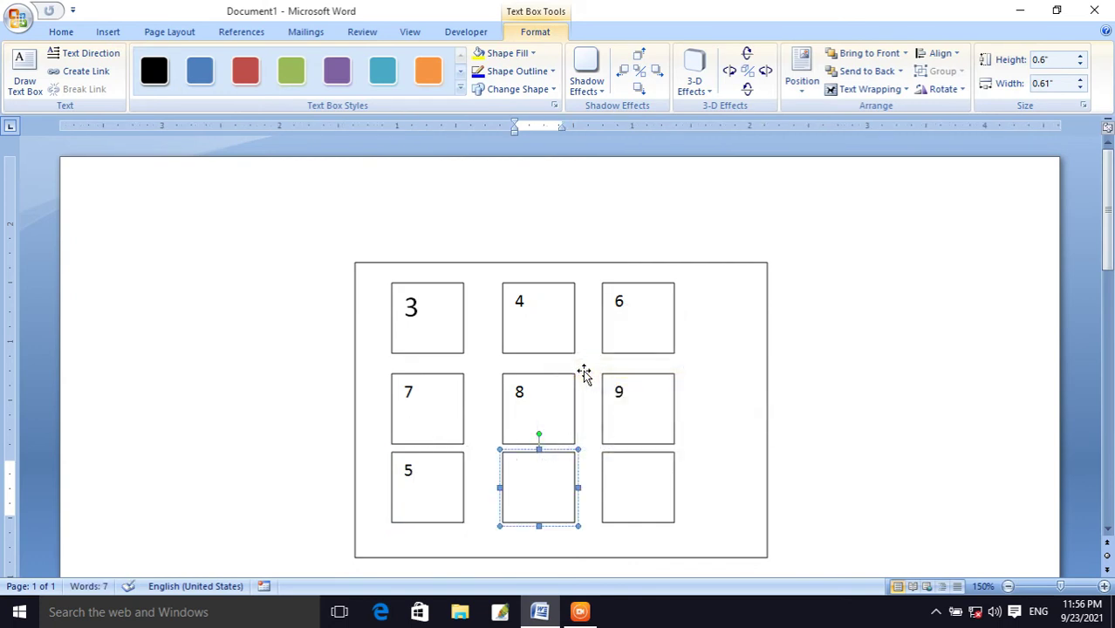
pyautogui.write('7')
pyautogui.rightClick(625, 488)
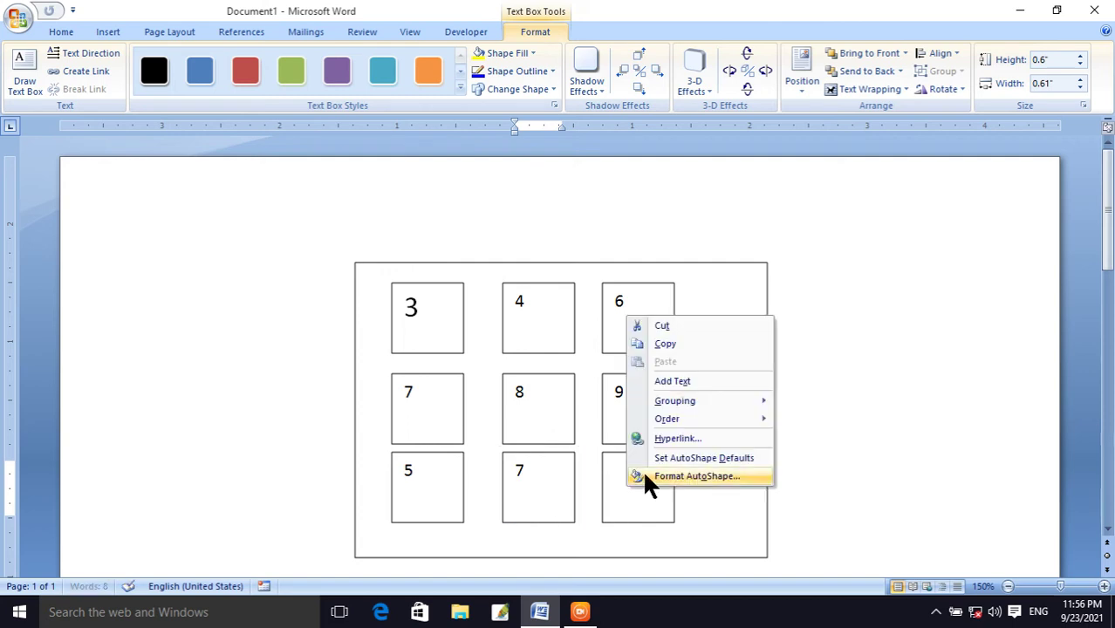
pyautogui.click(662, 381)
pyautogui.write('9')
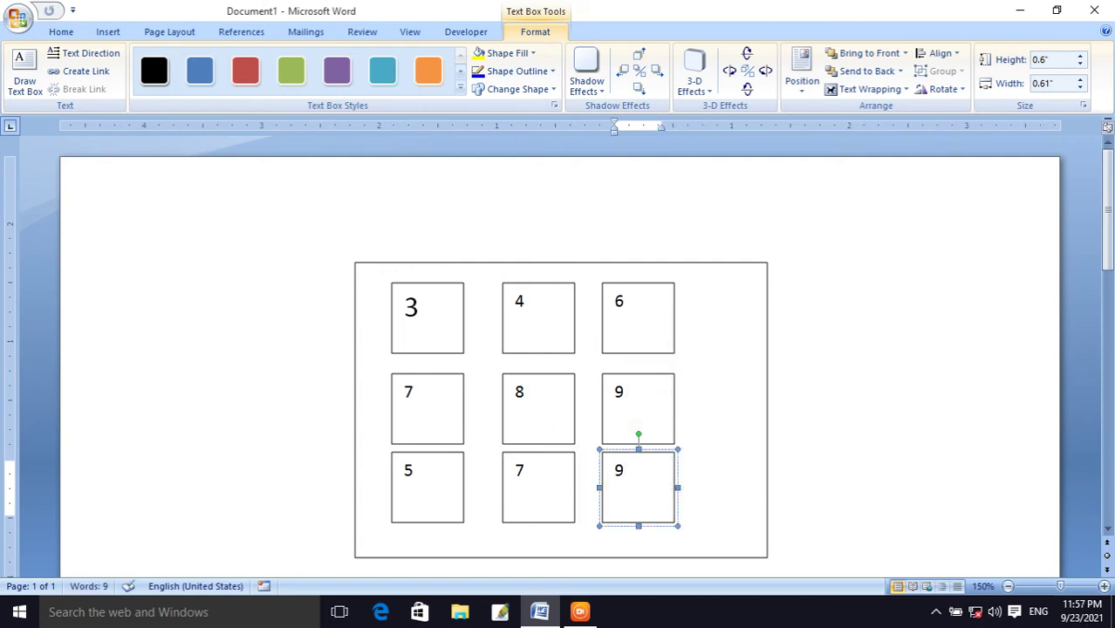
# Step: Drag the drawing canvas's bottom edge down to make room below the grid
pyautogui.scroll(-1, 1110, 231)
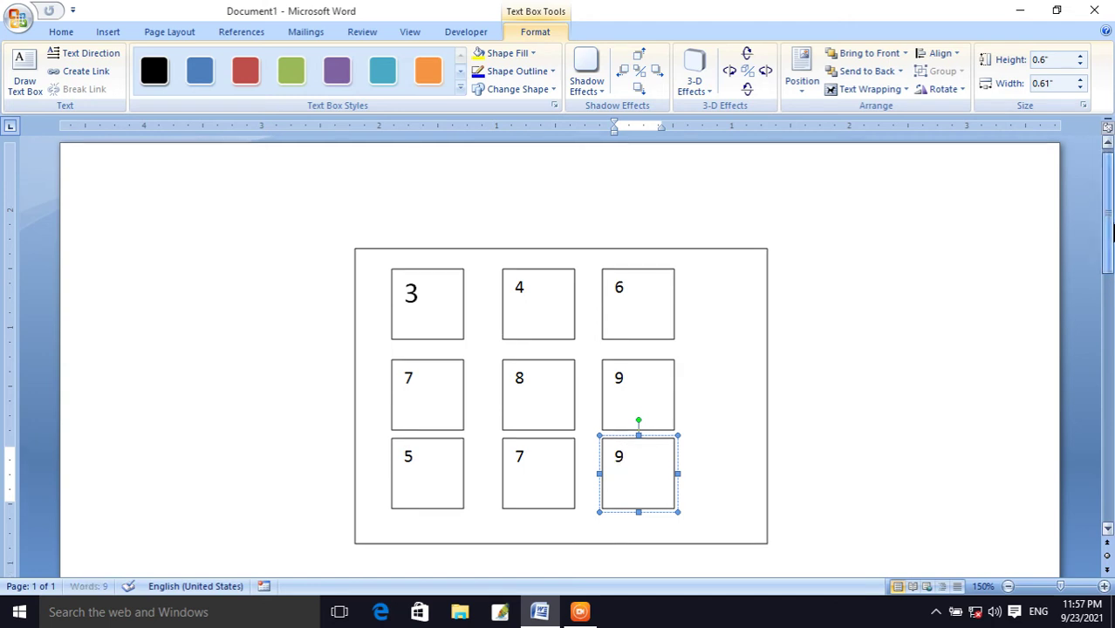
pyautogui.moveTo(1111, 231); pyautogui.dragTo(1111, 243)
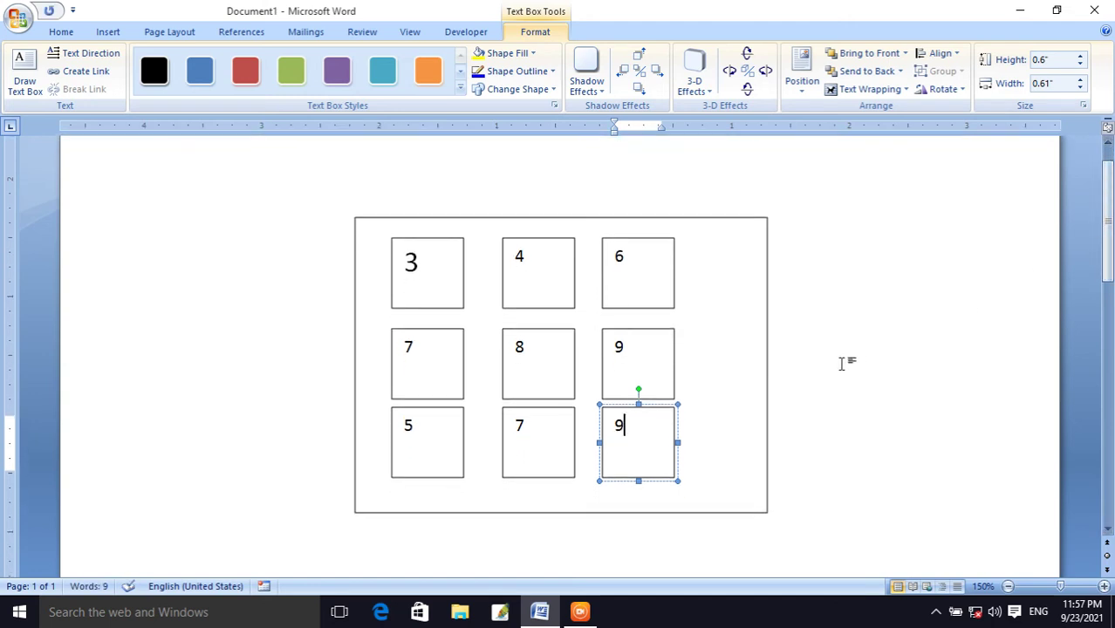
pyautogui.click(500, 515)
pyautogui.click(489, 511)
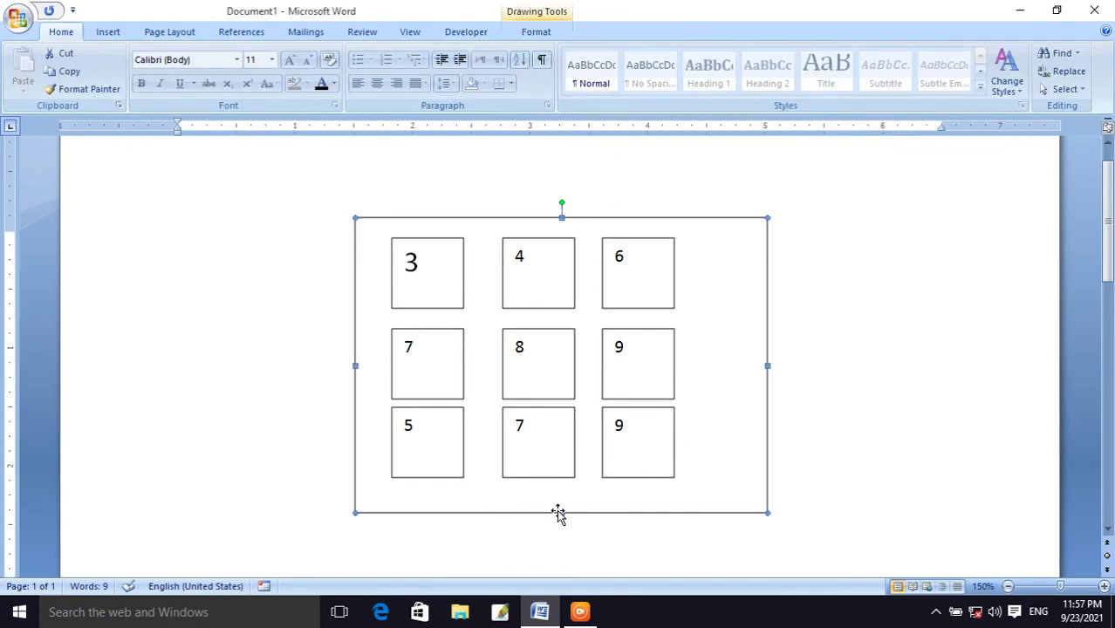
pyautogui.moveTo(561, 512); pyautogui.dragTo(562, 568)
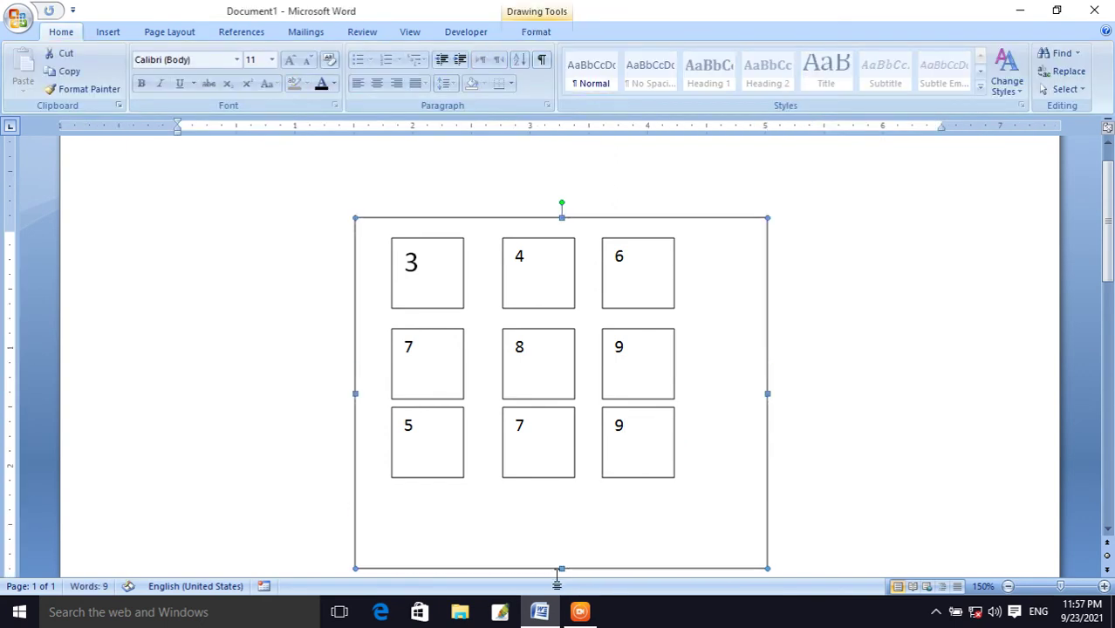
# Step: Draw a horizontal line below the grid and copy it beneath as a second line
pyautogui.click(105, 33)
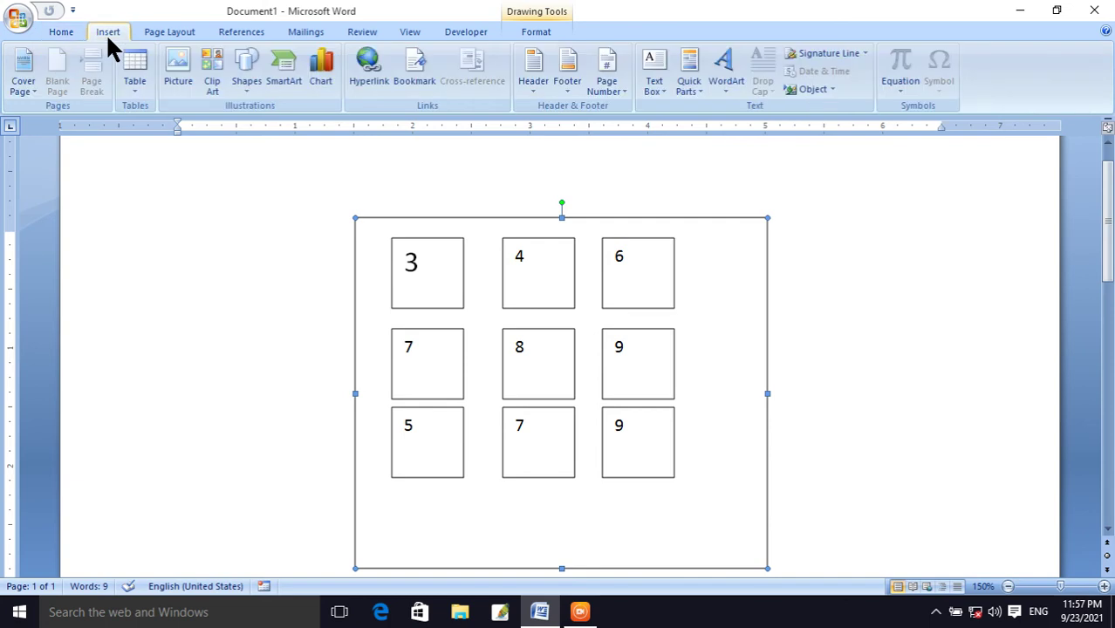
pyautogui.click(248, 87)
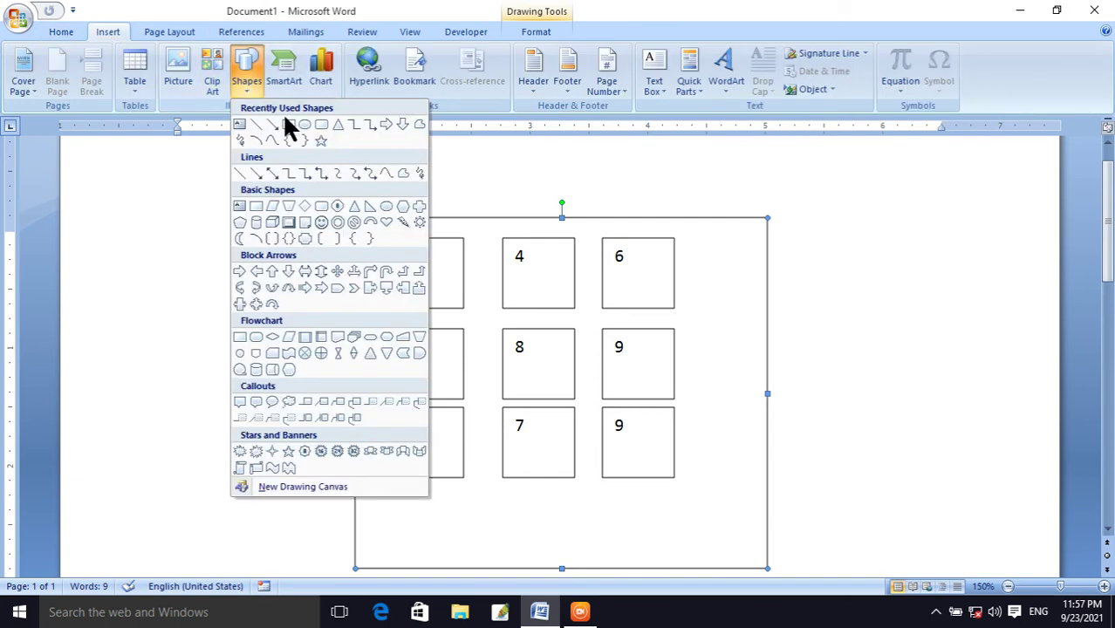
pyautogui.click(259, 125)
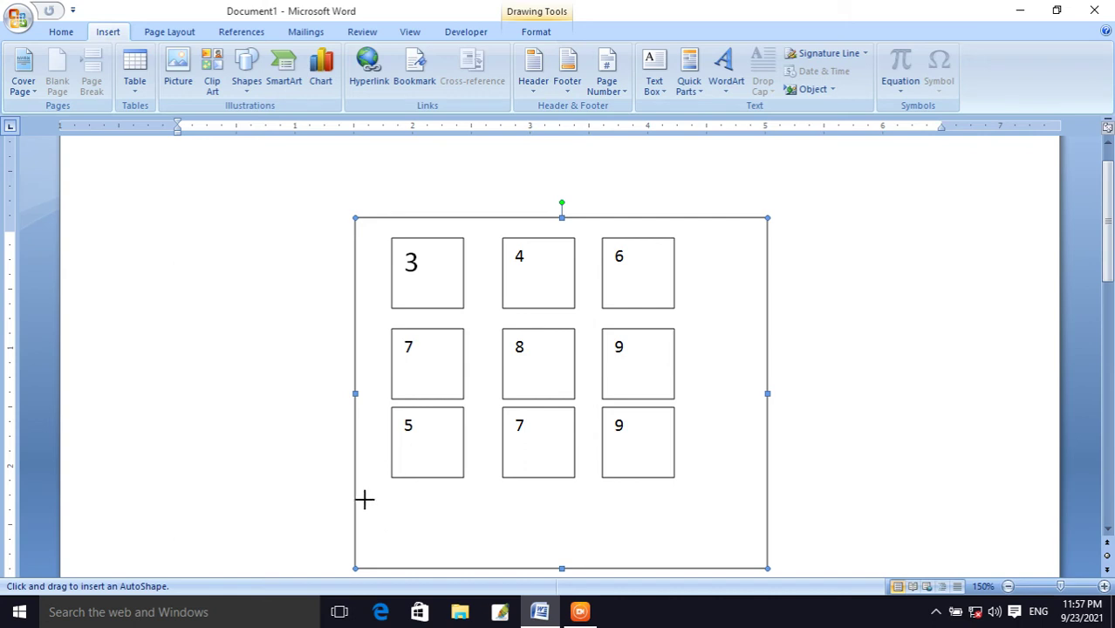
pyautogui.moveTo(365, 499); pyautogui.dragTo(767, 479)
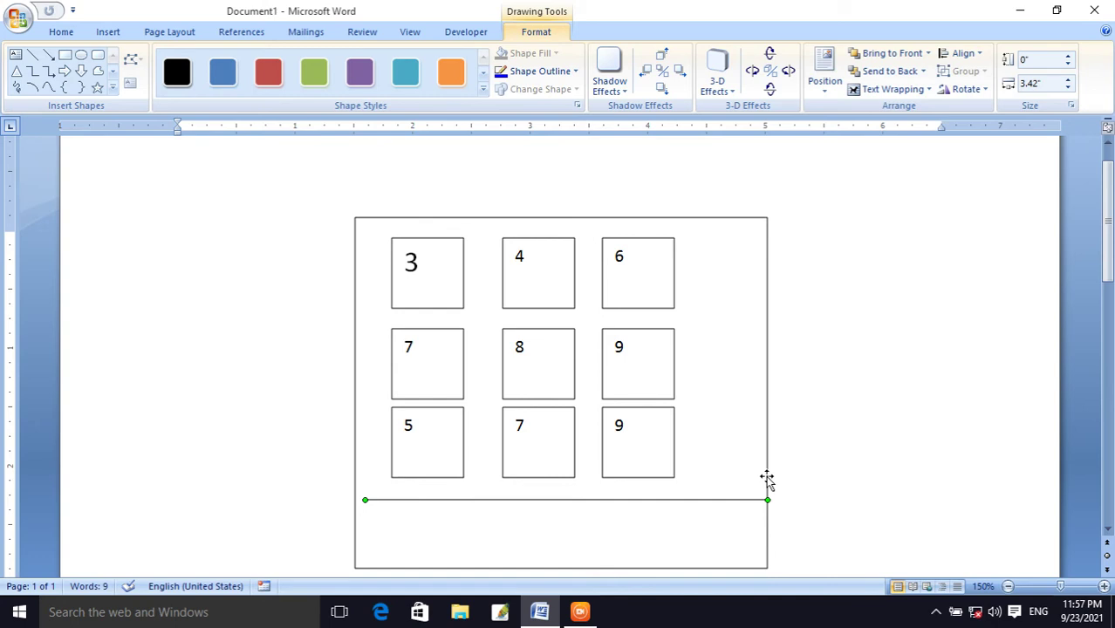
pyautogui.press('Left')
pyautogui.press('Left')
pyautogui.press('Left')
pyautogui.press('Left')
pyautogui.press('Left')
pyautogui.press('Left')
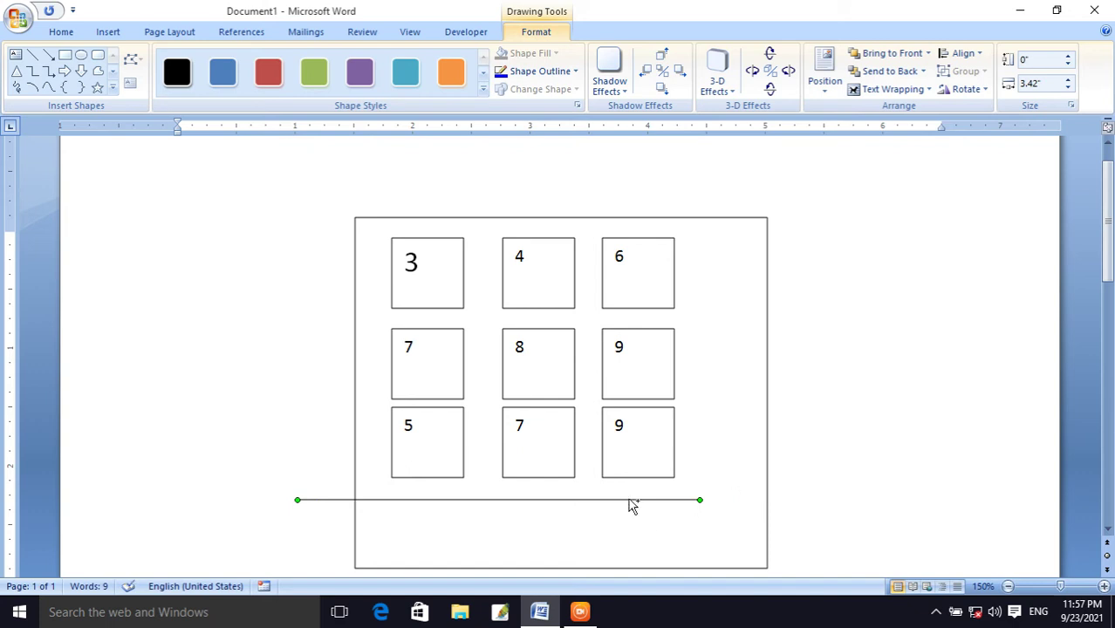
pyautogui.moveTo(632, 506); pyautogui.dragTo(631, 540)
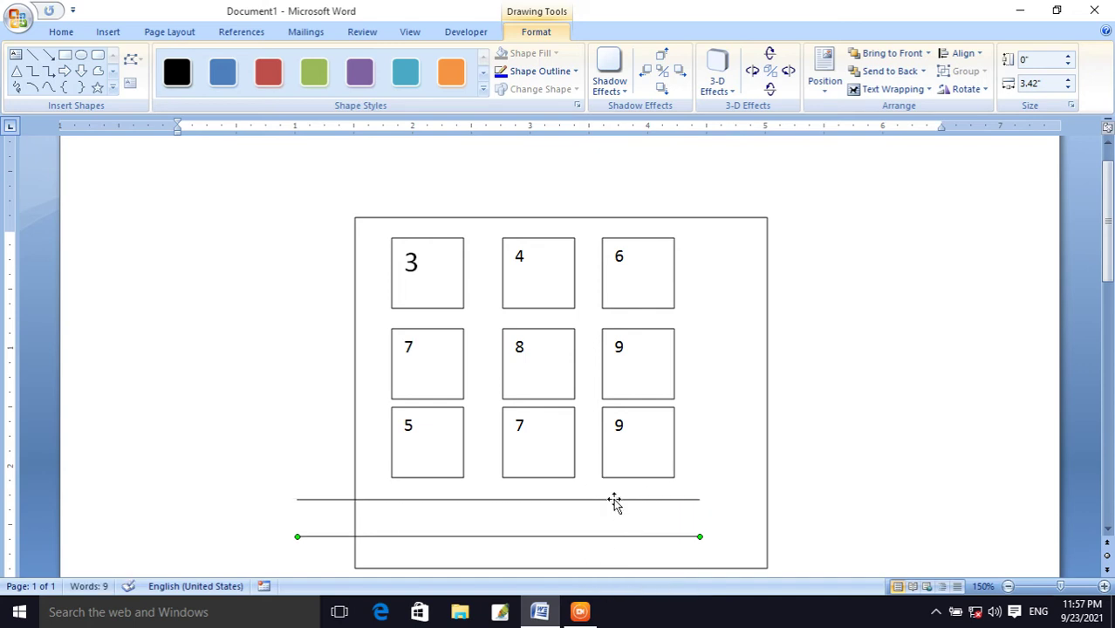
pyautogui.keyDown('shift'); pyautogui.click(614, 504); pyautogui.keyUp('shift')
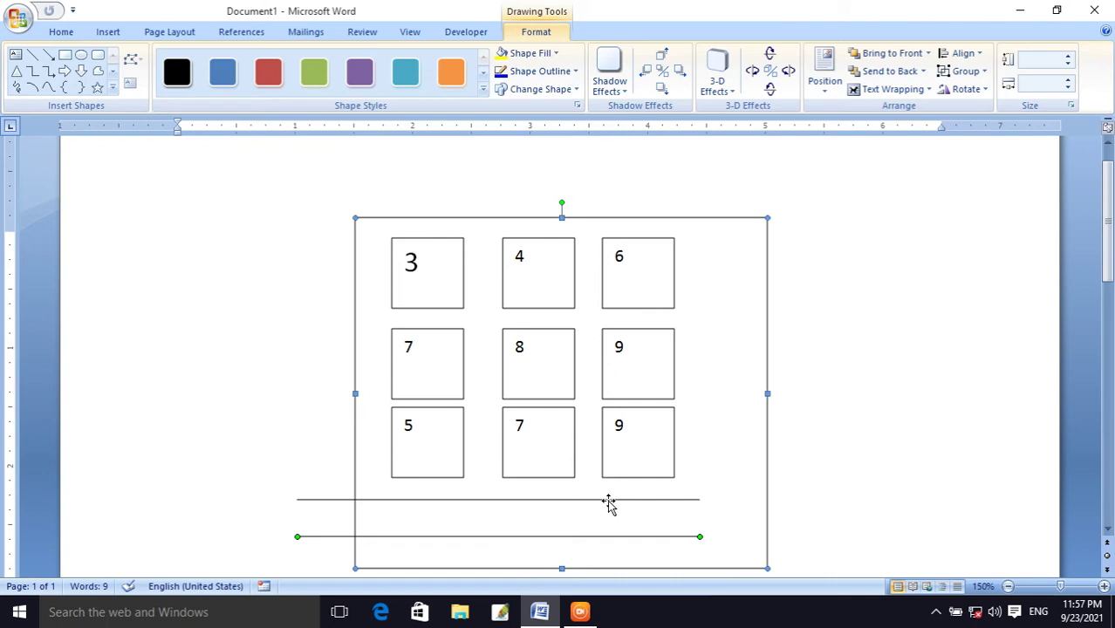
# Step: Set the Shape Outline weight of both answer lines to 2¼ pt
pyautogui.click(307, 482)
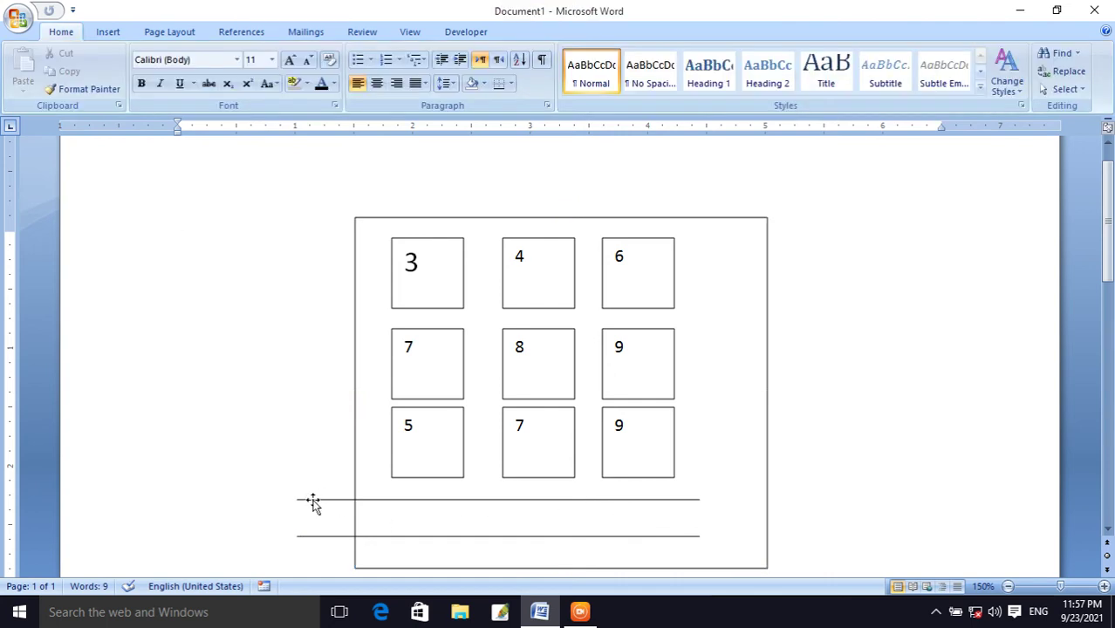
pyautogui.click(311, 499)
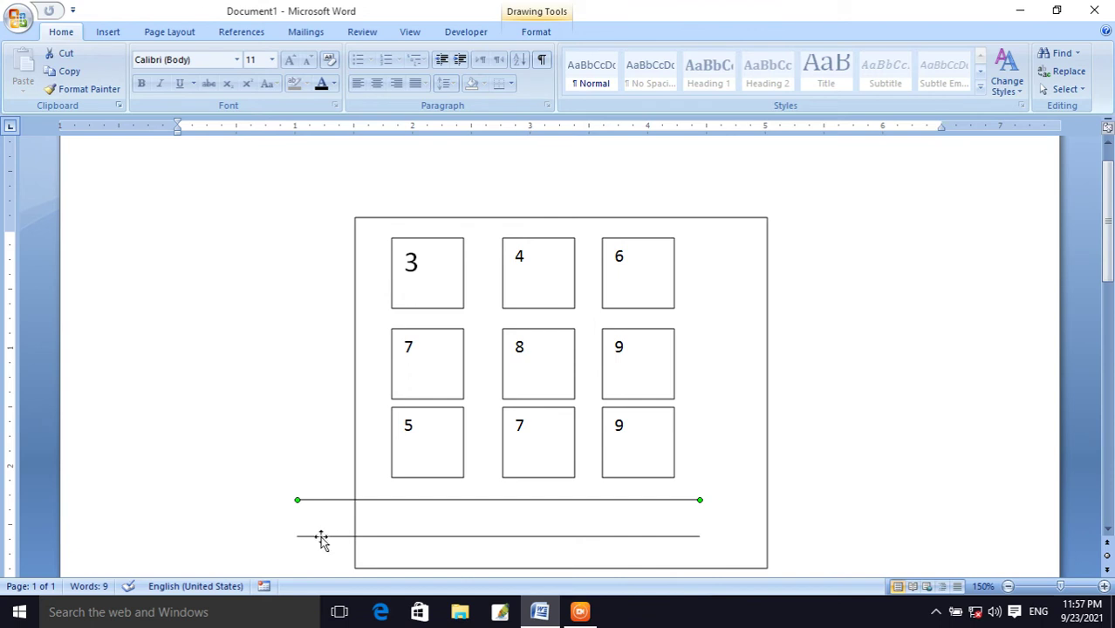
pyautogui.click(538, 34)
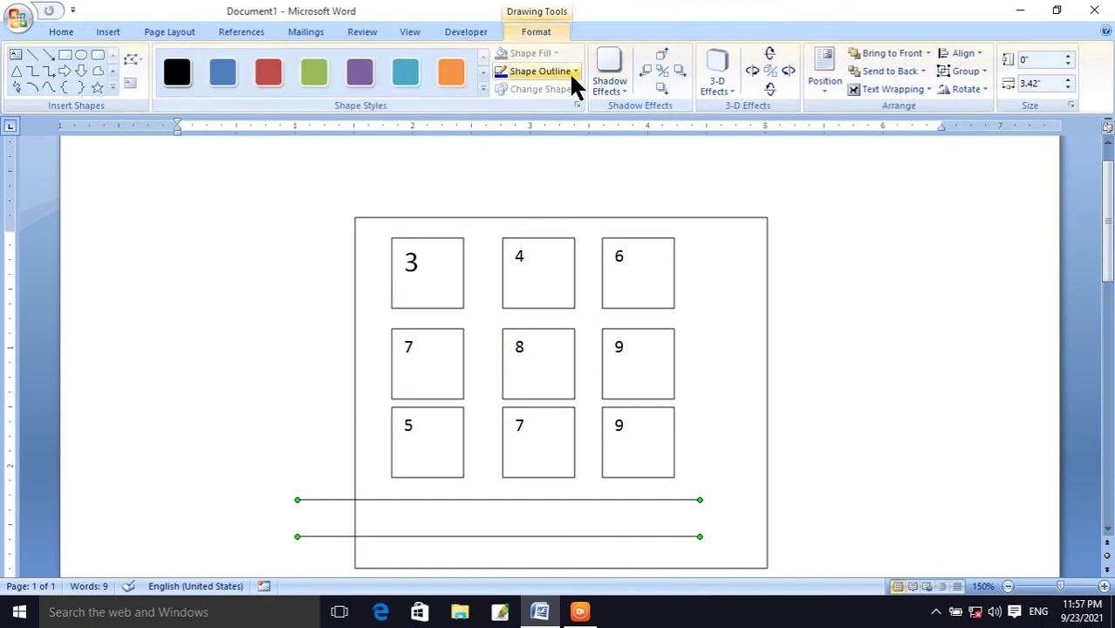
pyautogui.click(571, 73)
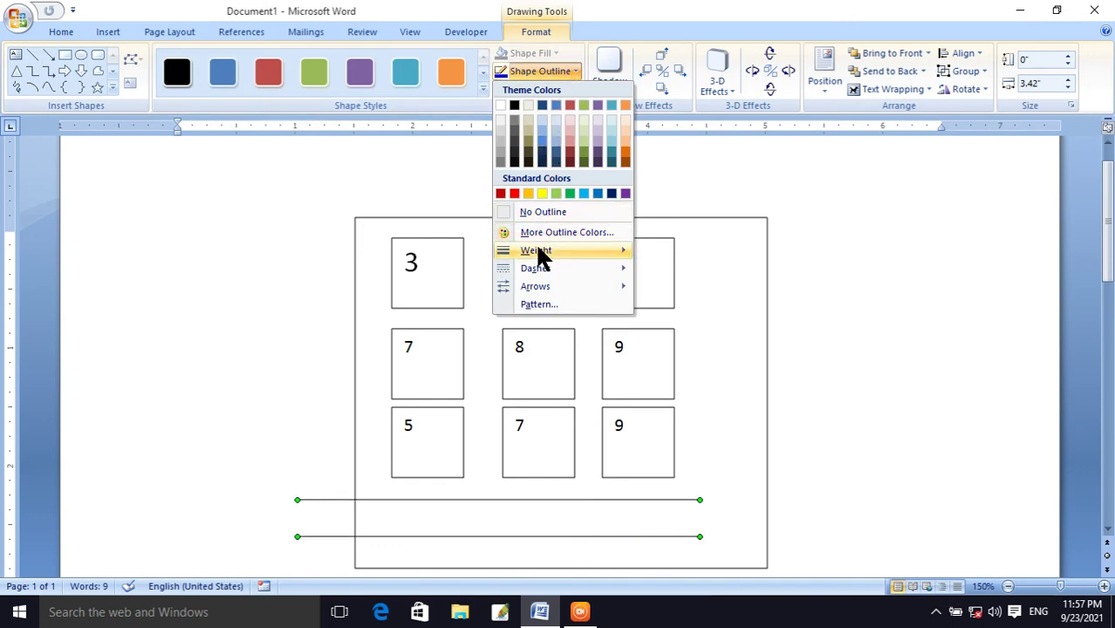
pyautogui.moveTo(541, 257)
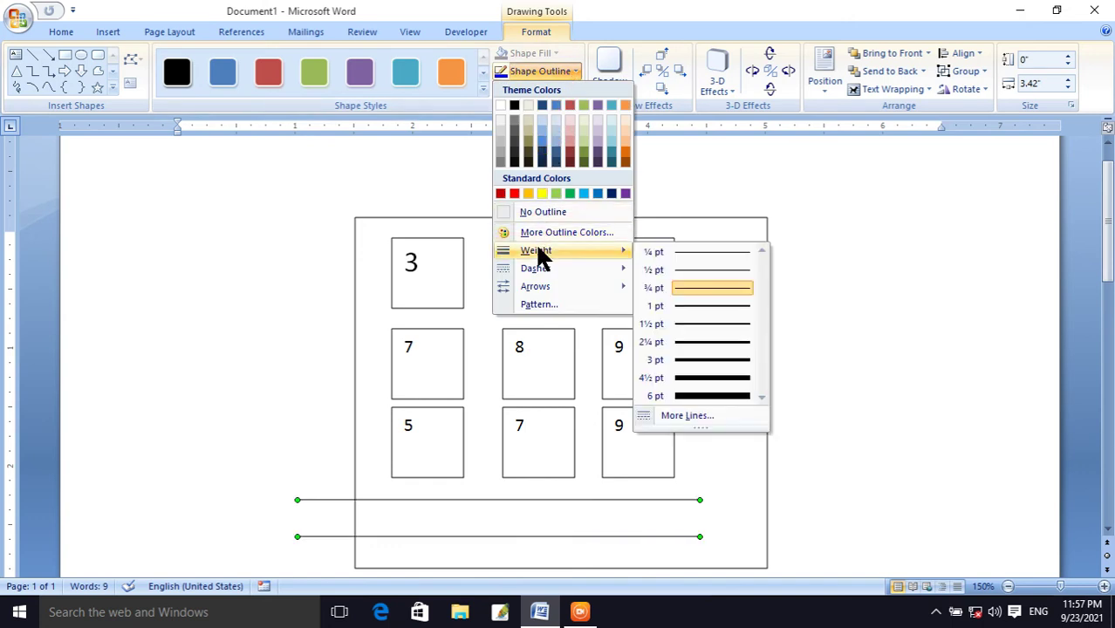
pyautogui.click(694, 344)
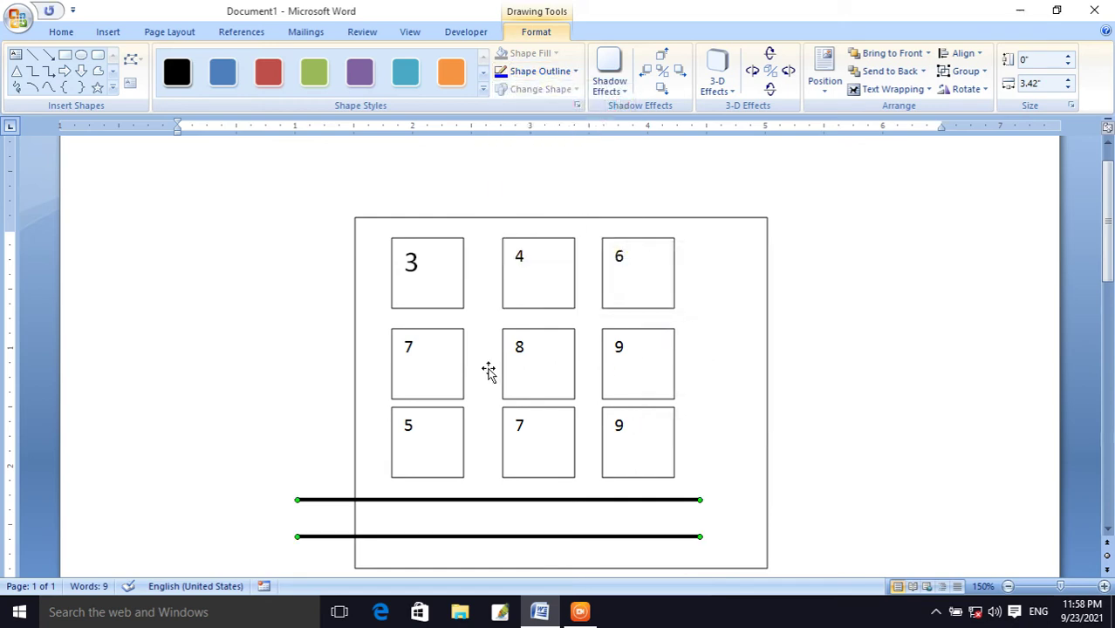
pyautogui.click(414, 305)
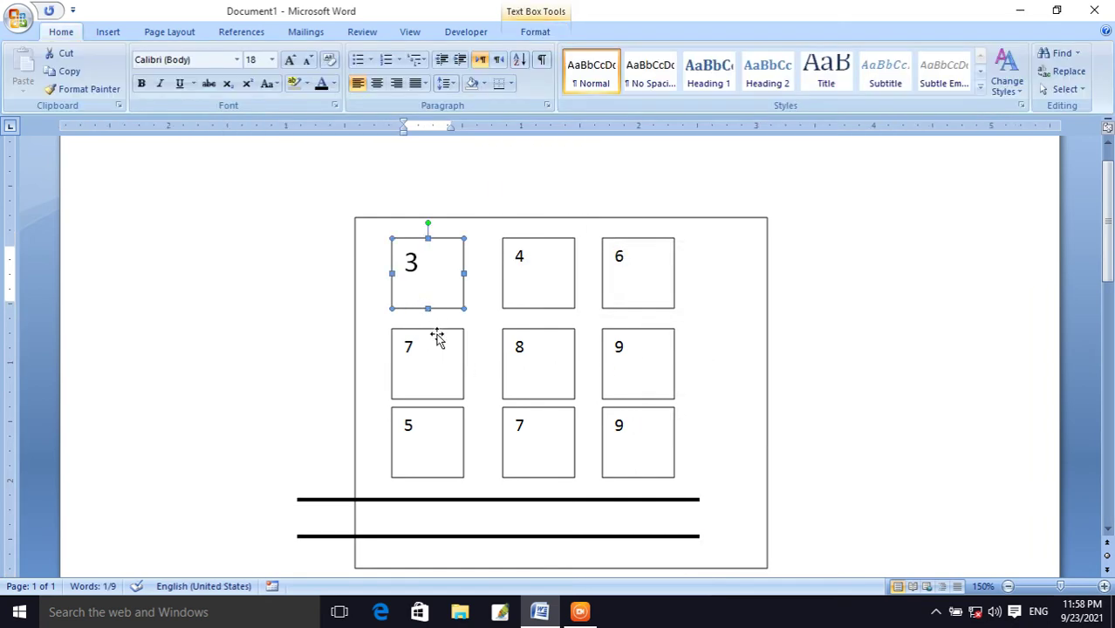
# Step: Select all nine number boxes of the grid together
pyautogui.keyDown('shift'); pyautogui.click(436, 337); pyautogui.keyUp('shift')
pyautogui.keyDown('shift'); pyautogui.click(438, 451); pyautogui.keyUp('shift')
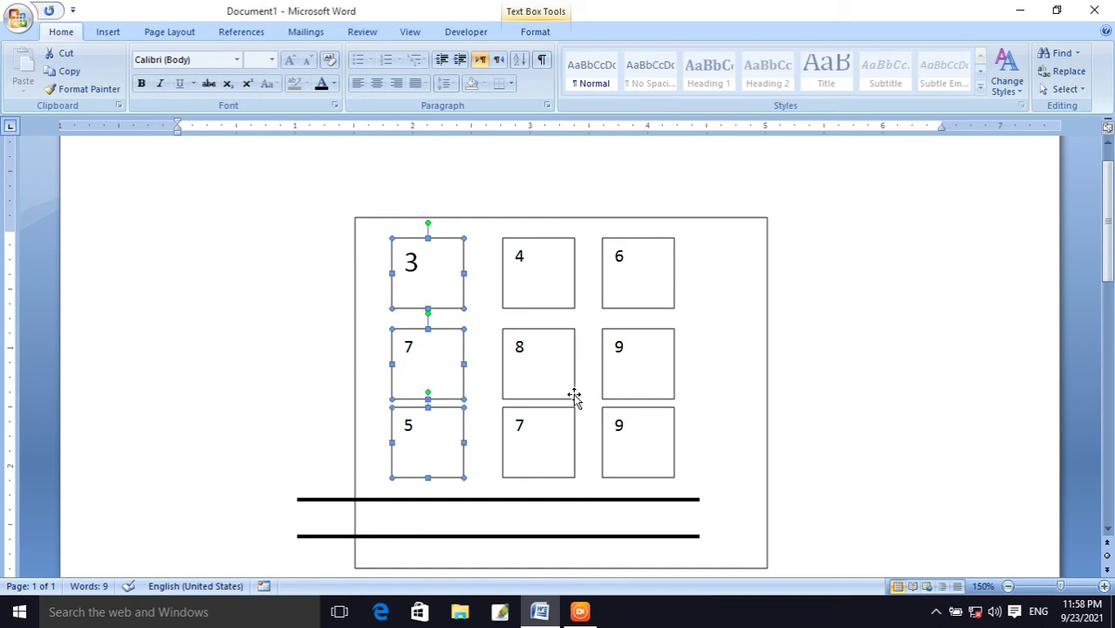
pyautogui.keyDown('shift'); pyautogui.click(561, 437); pyautogui.keyUp('shift')
pyautogui.keyDown('shift'); pyautogui.click(543, 379); pyautogui.keyUp('shift')
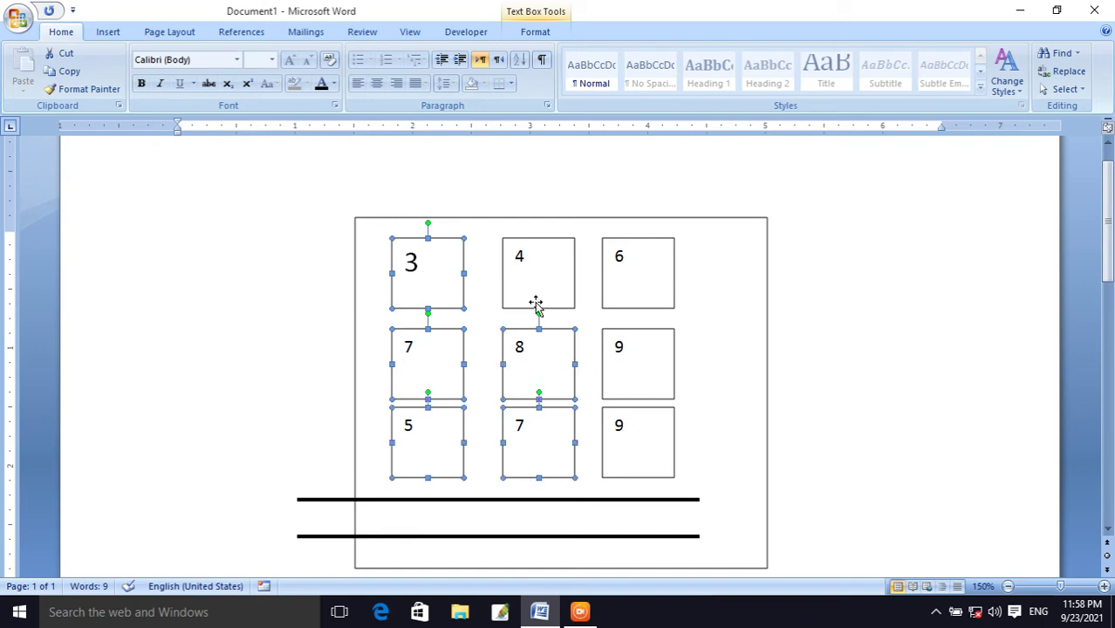
pyautogui.keyDown('shift'); pyautogui.click(533, 276); pyautogui.keyUp('shift')
pyautogui.keyDown('shift'); pyautogui.click(617, 275); pyautogui.keyUp('shift')
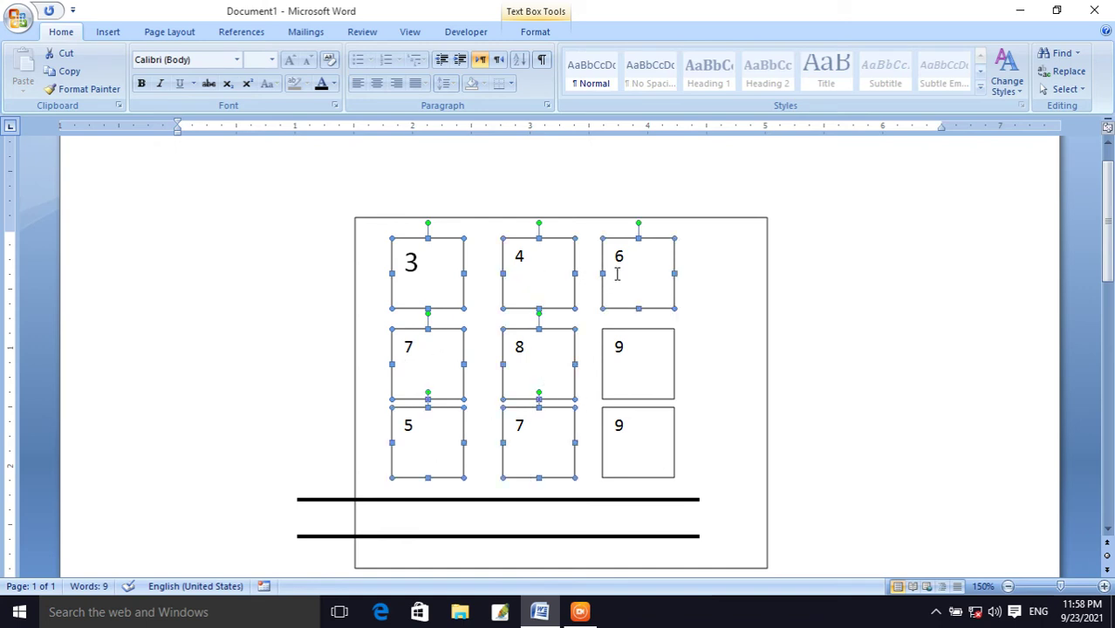
pyautogui.keyDown('shift'); pyautogui.click(633, 365); pyautogui.keyUp('shift')
pyautogui.keyDown('shift'); pyautogui.click(633, 427); pyautogui.keyUp('shift')
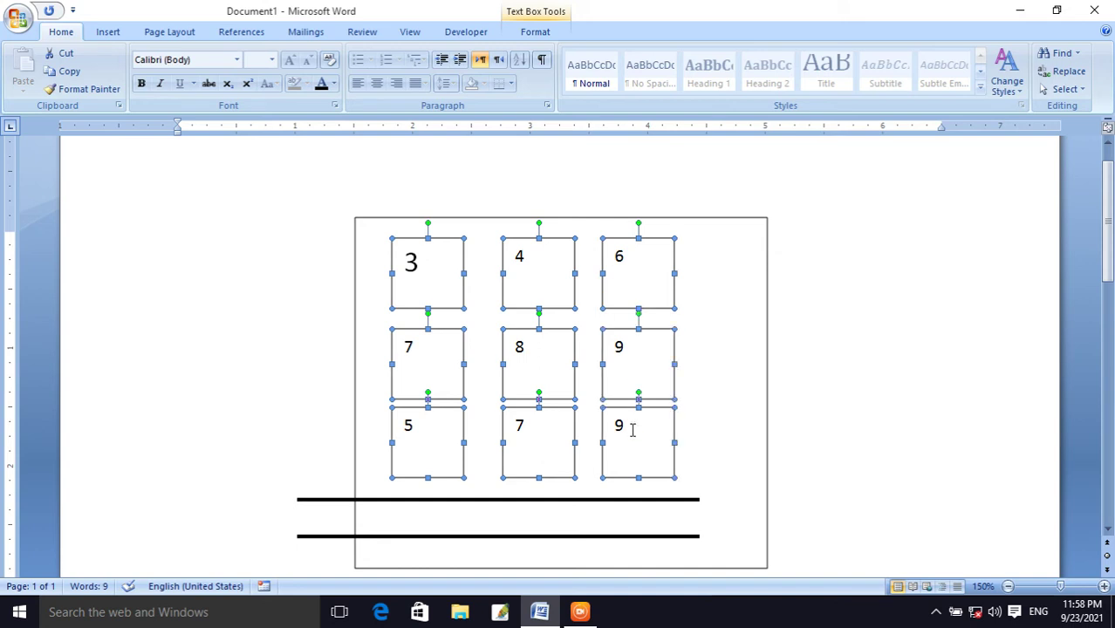
# Step: Nudge the grid slightly left and down so it sits just above the first answer line
pyautogui.press('Left')
pyautogui.press('Left')
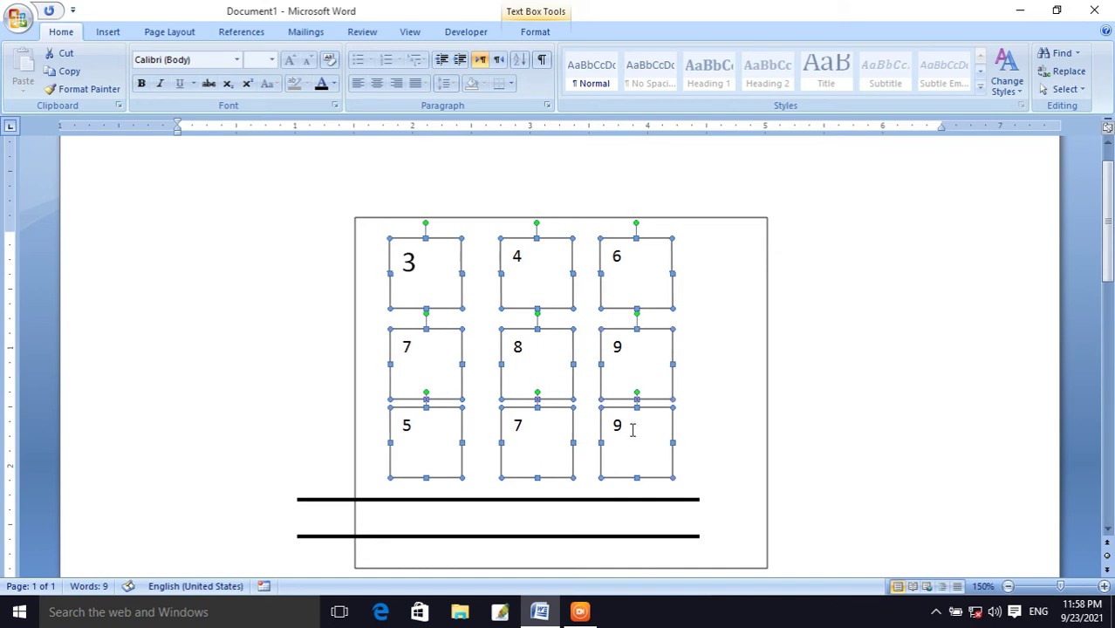
pyautogui.press('Left')
pyautogui.press('Left')
pyautogui.press('Left')
pyautogui.press('Left')
pyautogui.press('Left')
pyautogui.press('Left')
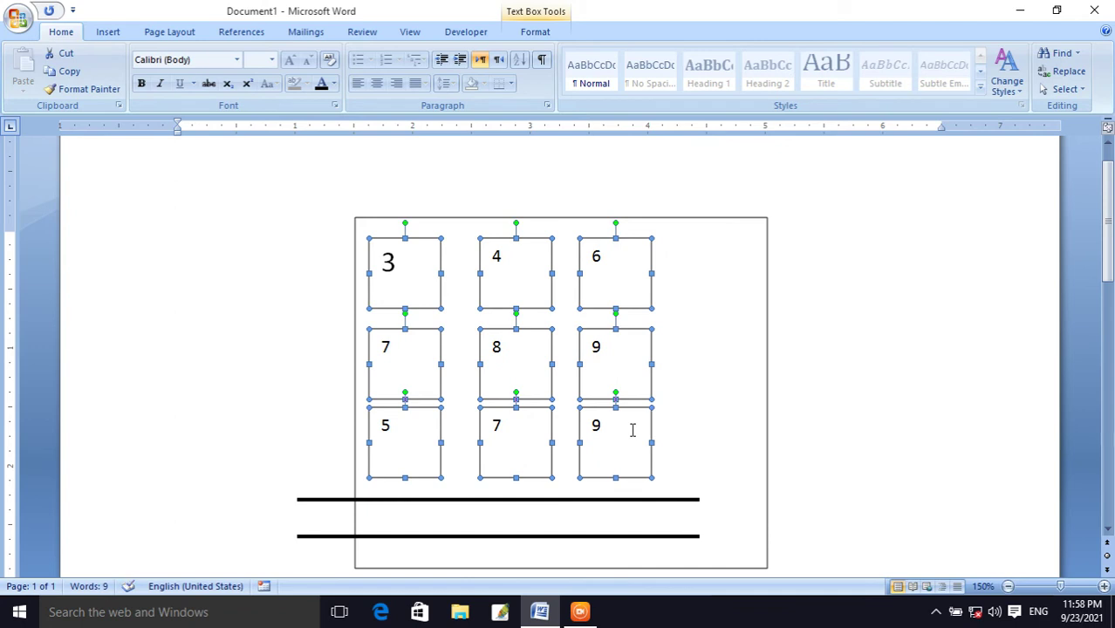
pyautogui.press('Right')
pyautogui.press('Right')
pyautogui.press('Right')
pyautogui.press('Right')
pyautogui.press('Right')
pyautogui.press('Down')
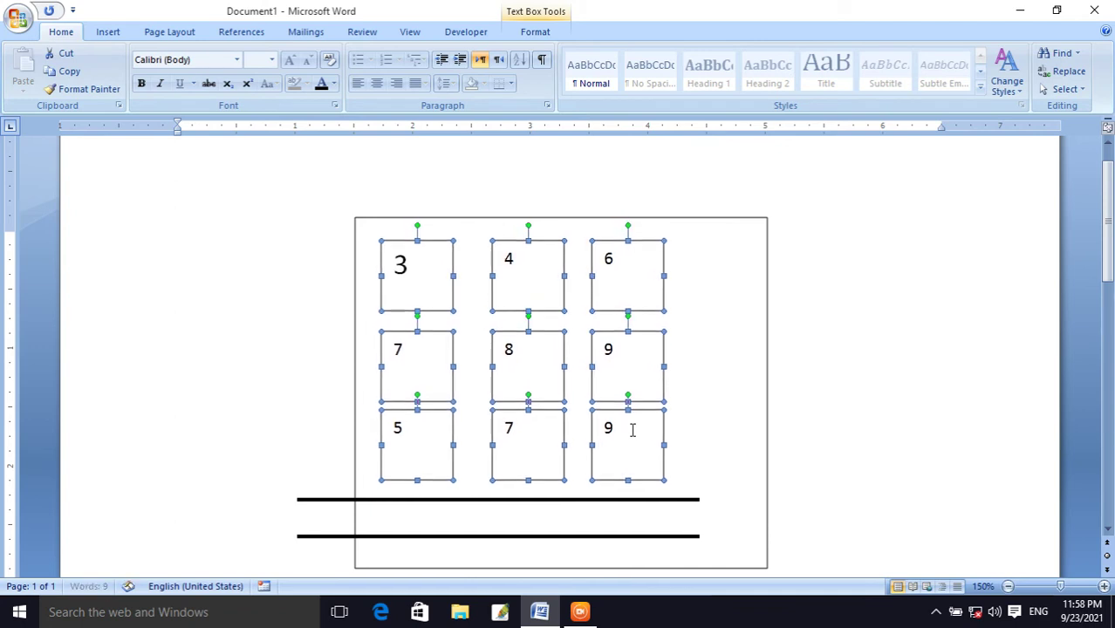
pyautogui.press('Down')
pyautogui.press('Down')
pyautogui.press('Down')
pyautogui.press('Down')
pyautogui.press('Down')
pyautogui.press('Down')
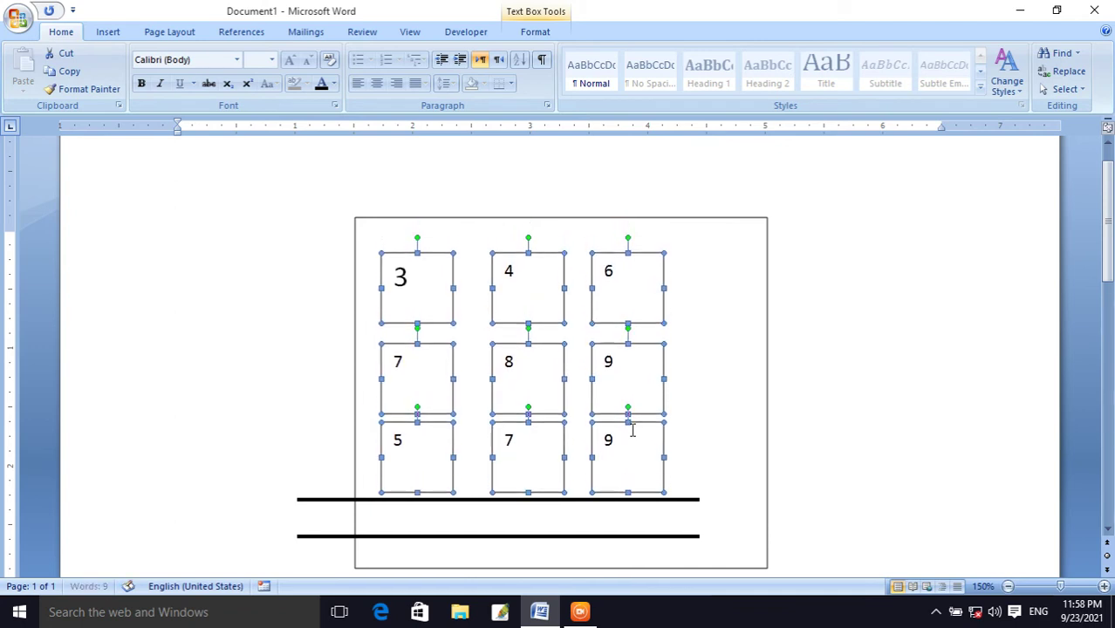
pyautogui.click(403, 469)
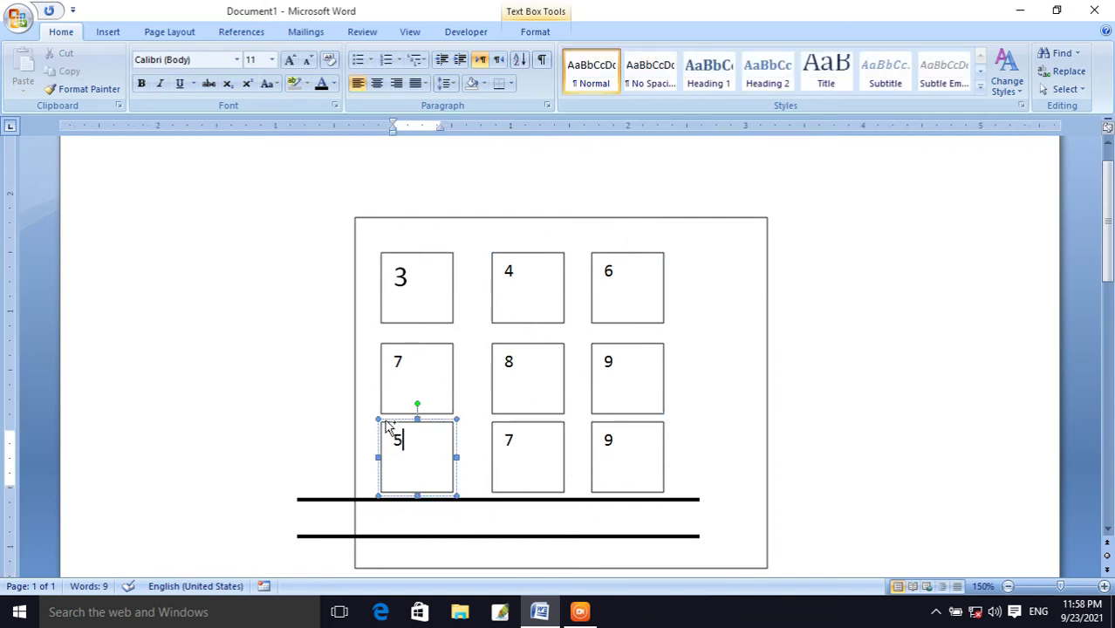
# Step: Copy the 5 box to the left of the bottom row and replace its 5 with +
pyautogui.keyDown('ctrl'); pyautogui.moveTo(388, 428); pyautogui.dragTo(322, 440); pyautogui.keyUp('ctrl')
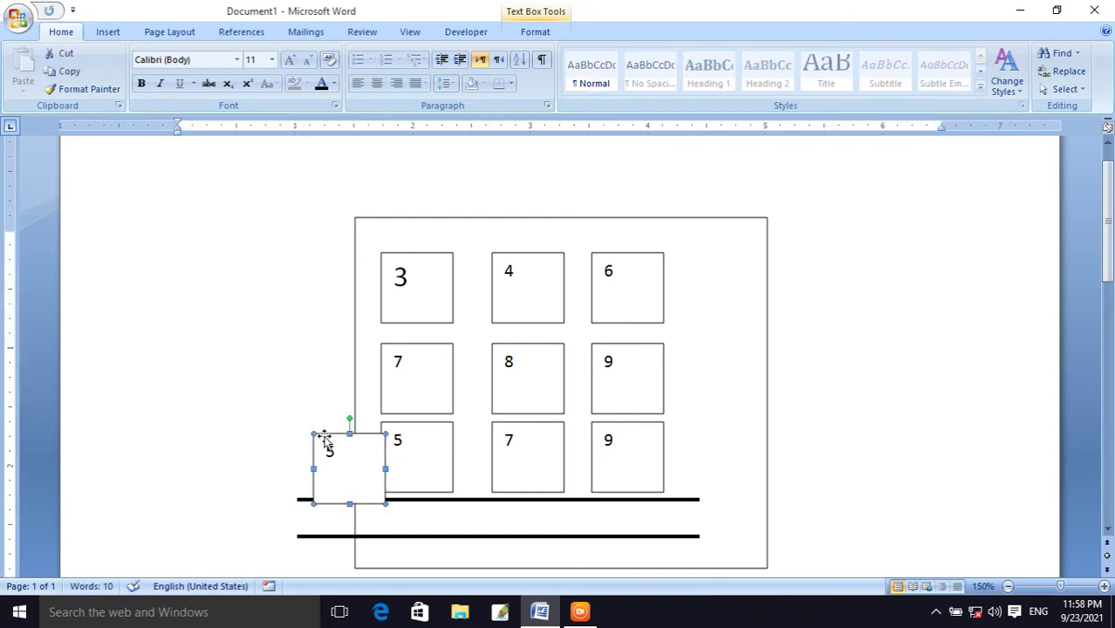
pyautogui.press('Up')
pyautogui.press('Left')
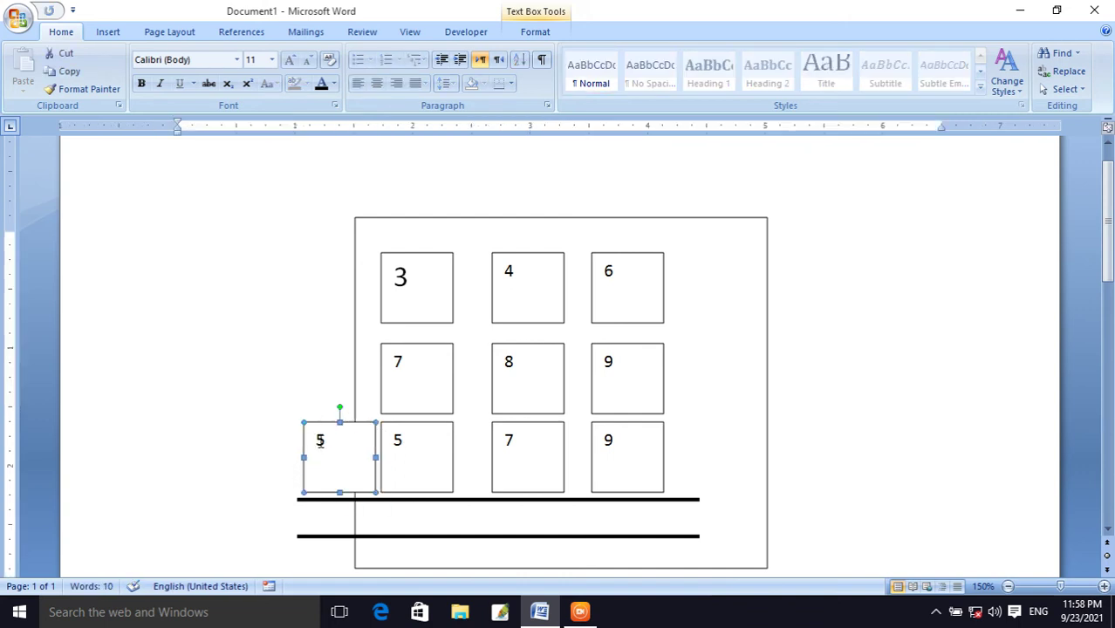
pyautogui.click(327, 442)
pyautogui.press('BackSpace')
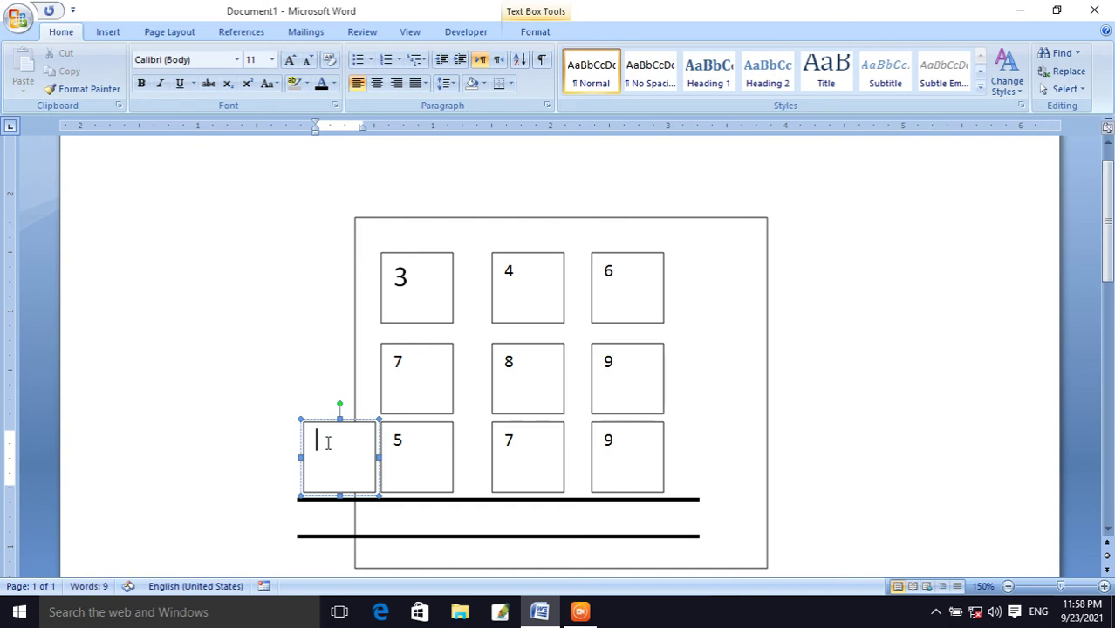
pyautogui.write('+')
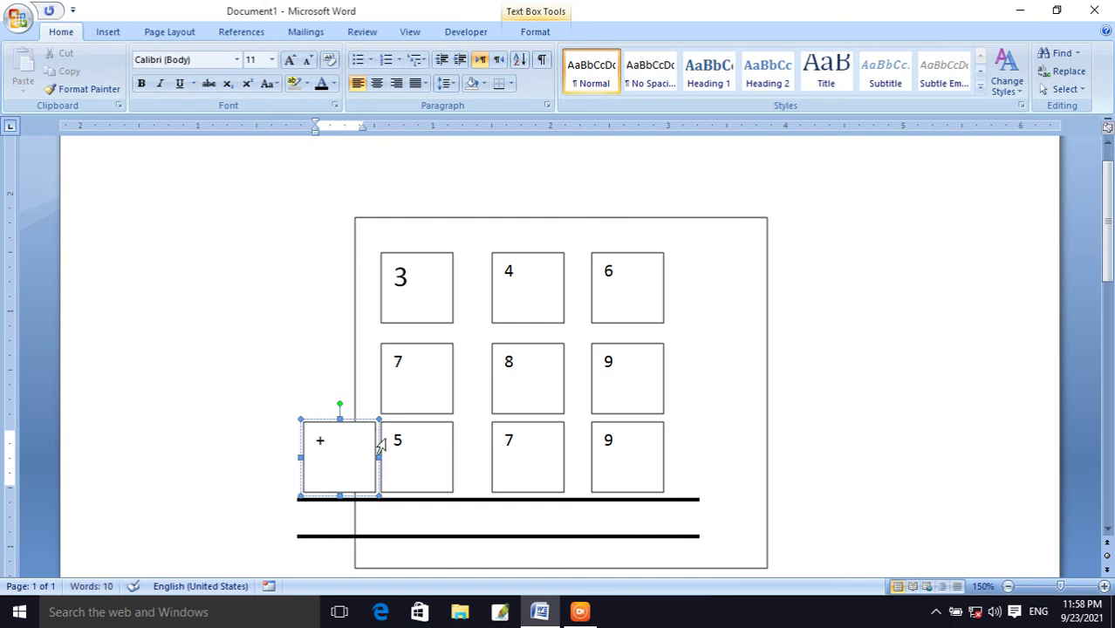
# Step: Multi-select the plus box, the nine number boxes and the outer rectangle frame
pyautogui.click(415, 464)
pyautogui.keyDown('shift'); pyautogui.click(416, 463); pyautogui.keyUp('shift')
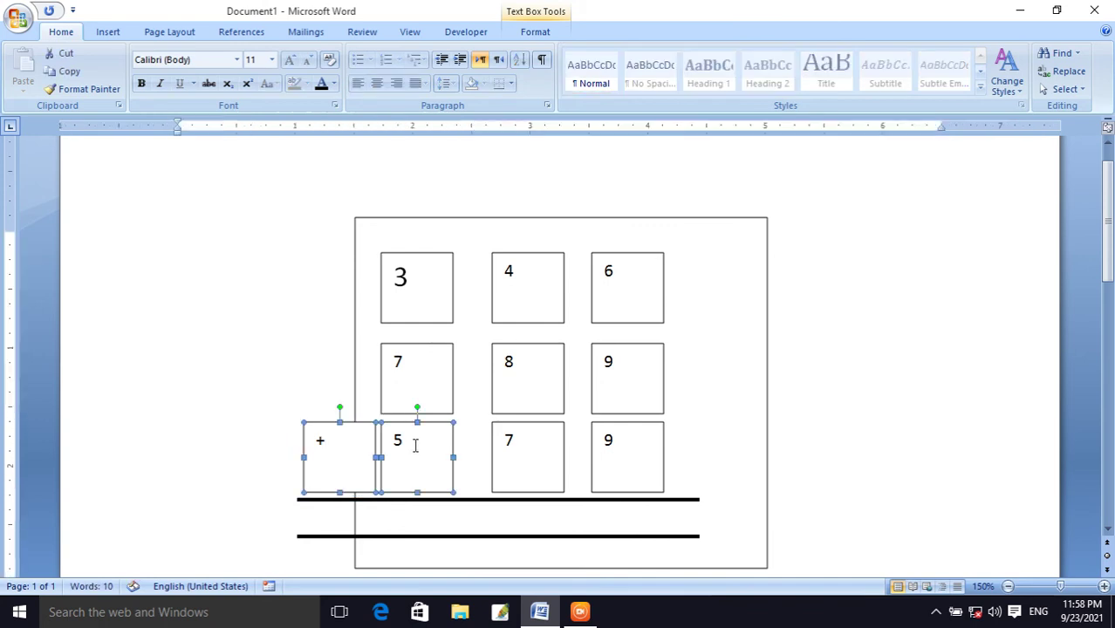
pyautogui.keyDown('shift'); pyautogui.click(416, 385); pyautogui.keyUp('shift')
pyautogui.keyDown('shift'); pyautogui.click(417, 306); pyautogui.keyUp('shift')
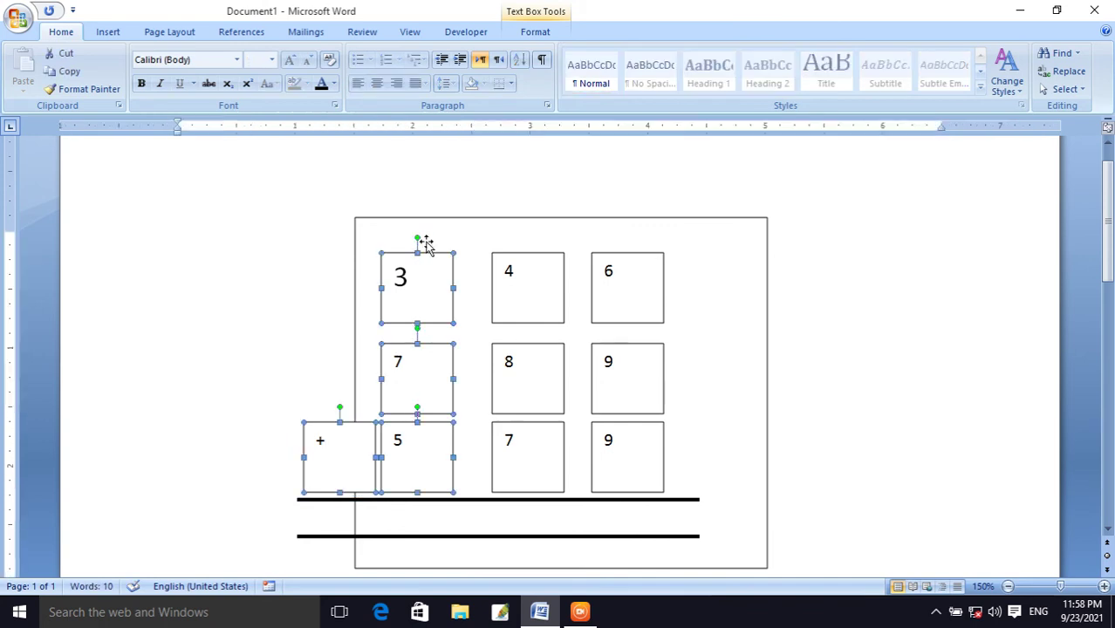
pyautogui.keyDown('shift'); pyautogui.click(439, 237); pyautogui.keyUp('shift')
pyautogui.keyDown('shift'); pyautogui.click(503, 279); pyautogui.keyUp('shift')
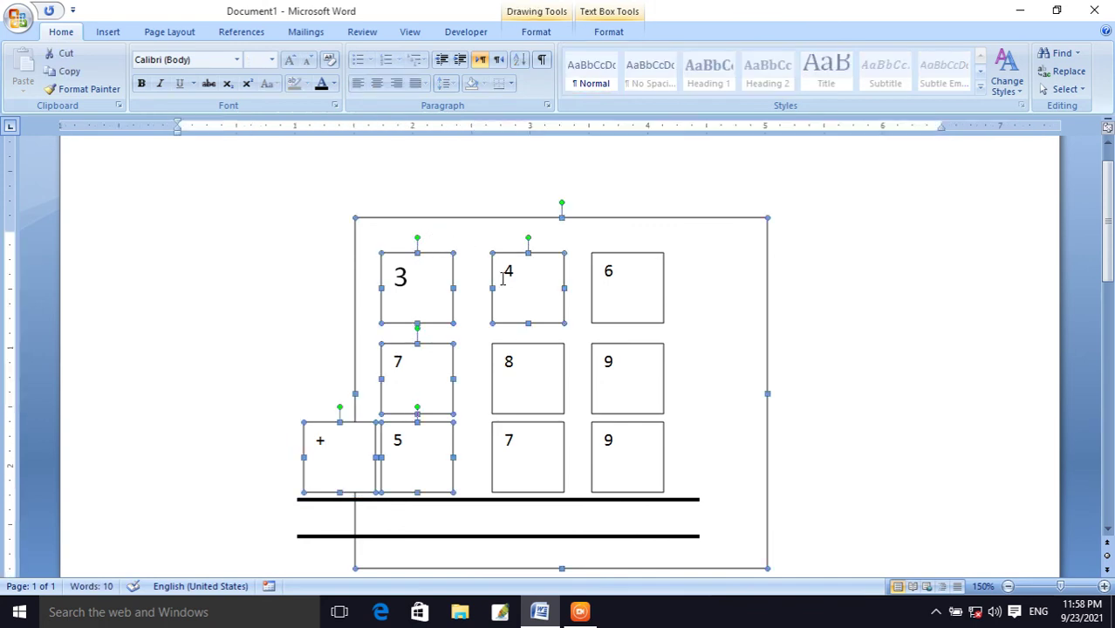
pyautogui.keyDown('shift'); pyautogui.click(632, 296); pyautogui.keyUp('shift')
pyautogui.keyDown('shift'); pyautogui.click(618, 374); pyautogui.keyUp('shift')
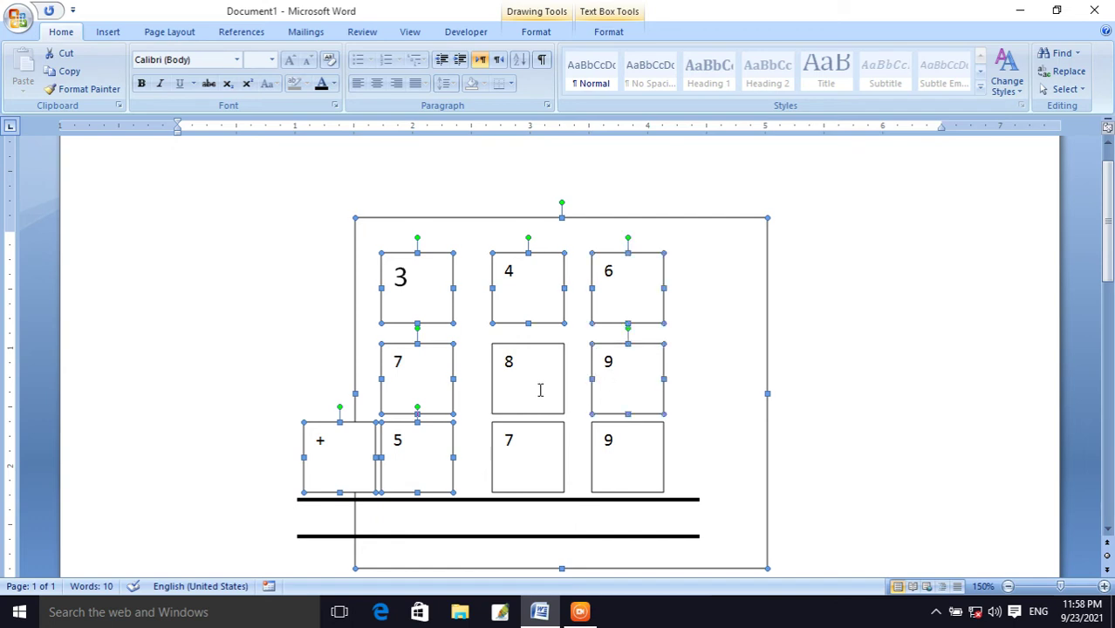
pyautogui.keyDown('shift'); pyautogui.click(535, 387); pyautogui.keyUp('shift')
pyautogui.keyDown('shift'); pyautogui.click(535, 429); pyautogui.keyUp('shift')
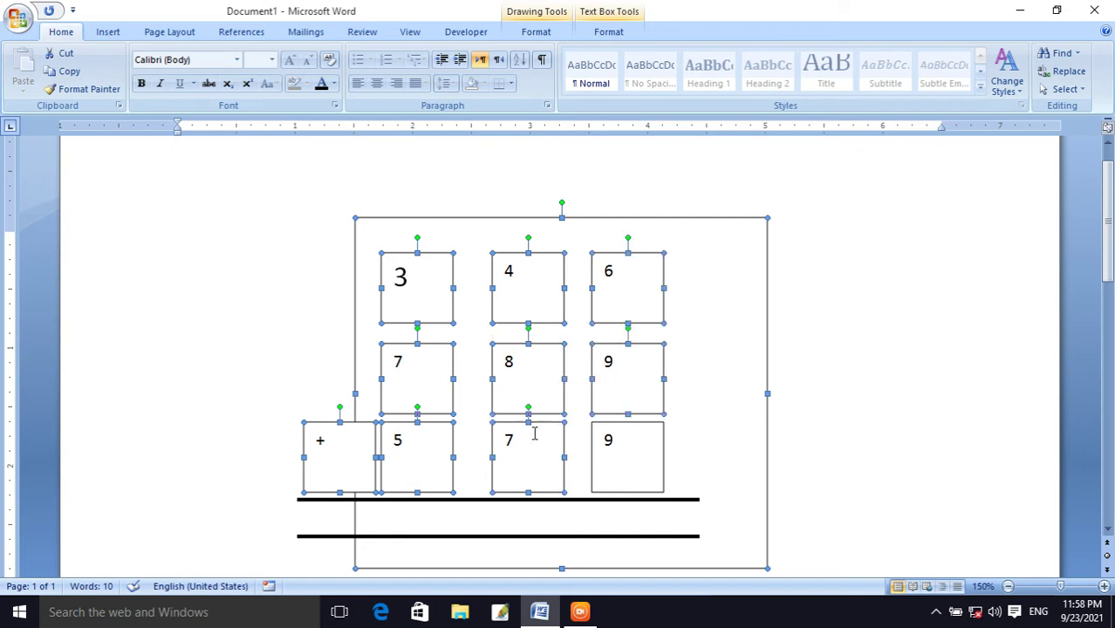
pyautogui.keyDown('shift'); pyautogui.click(609, 443); pyautogui.keyUp('shift')
# Step: Apply Shape Outline > No Outline to the frame, plus box and all nine number boxes
pyautogui.click(545, 26)
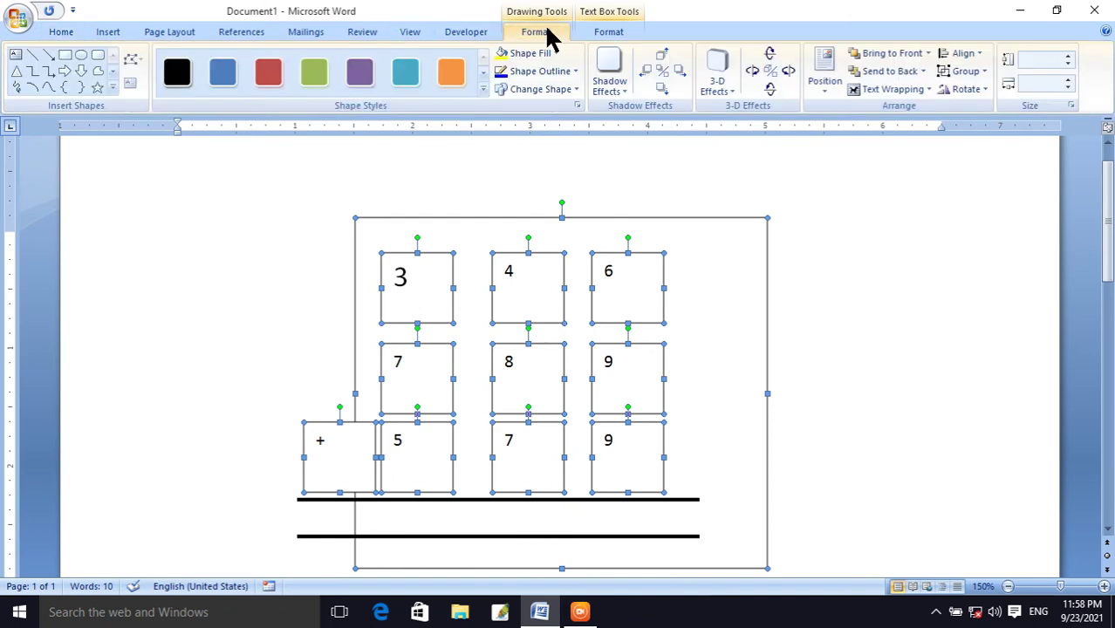
pyautogui.click(537, 70)
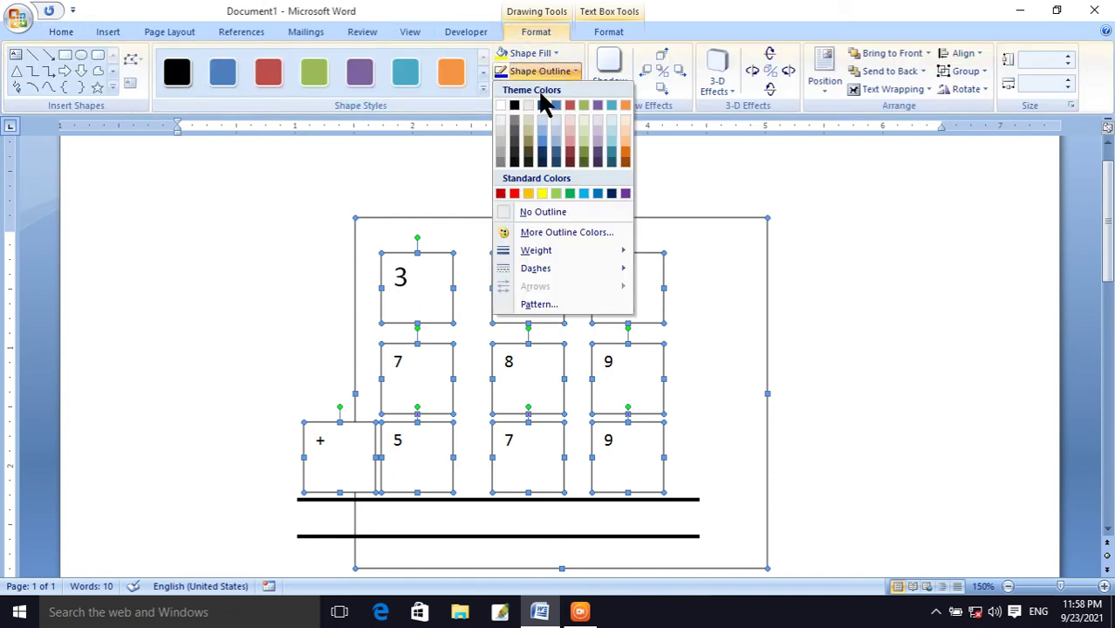
pyautogui.click(547, 212)
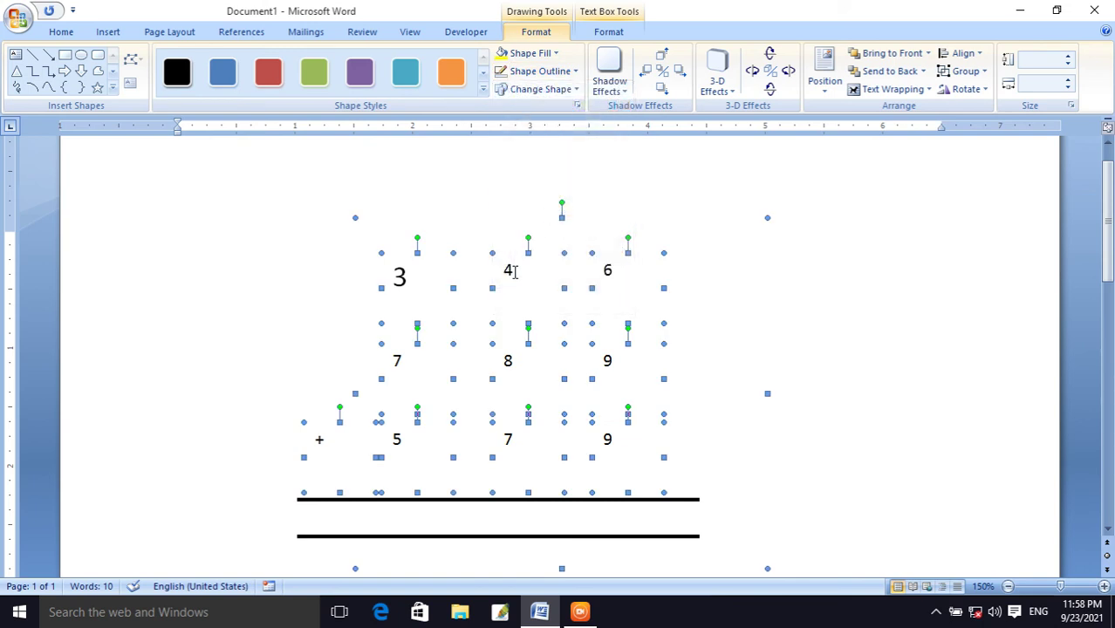
pyautogui.click(438, 269)
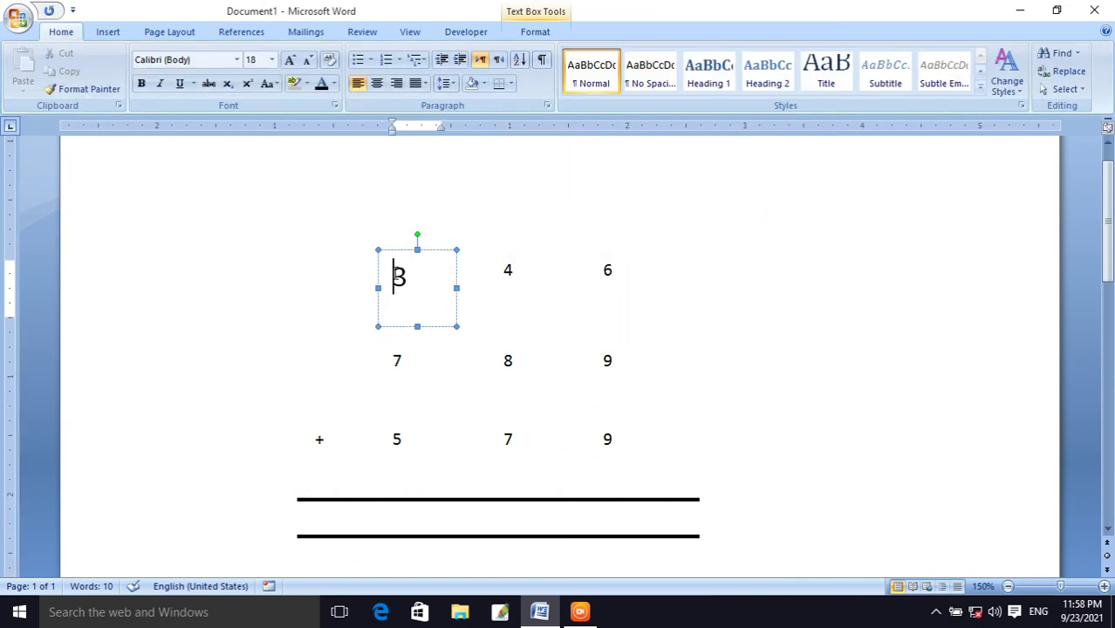
# Step: Select the 3 and 4 boxes, undoing an accidental shift of them to the left
pyautogui.moveTo(394, 276); pyautogui.dragTo(445, 309)
pyautogui.moveTo(500, 280)
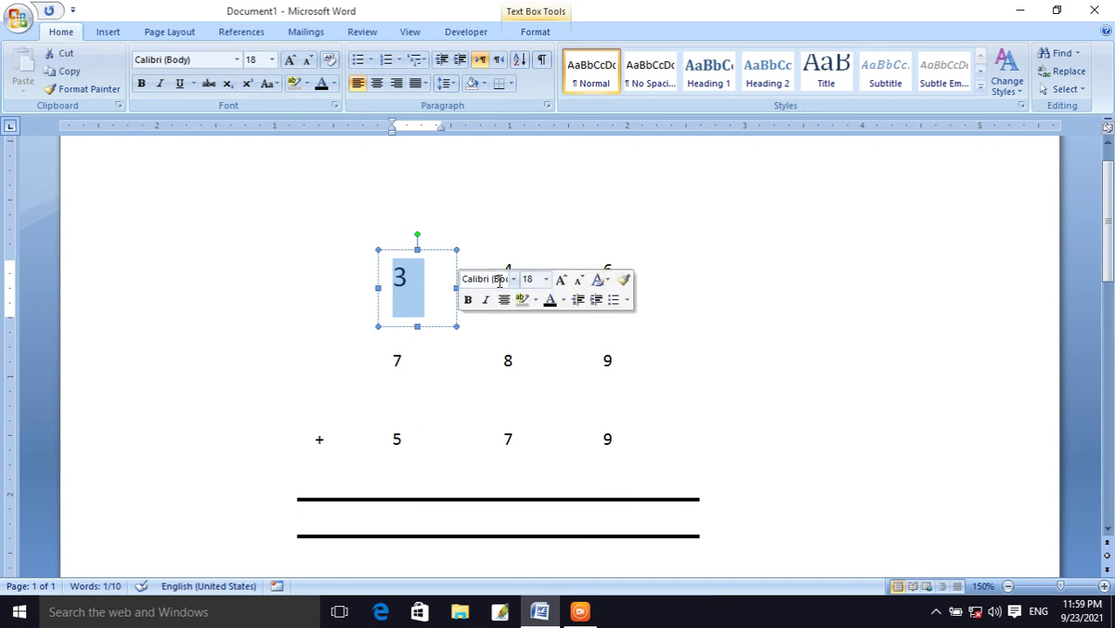
pyautogui.keyDown('shift'); pyautogui.click(508, 270); pyautogui.keyUp('shift')
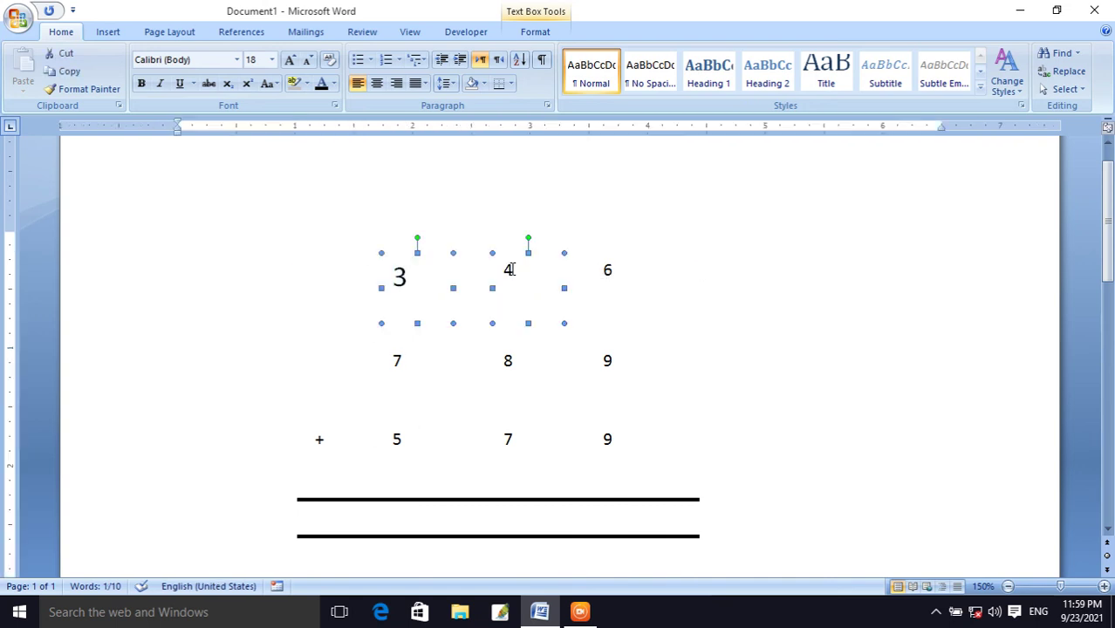
pyautogui.moveTo(510, 270); pyautogui.dragTo(489, 275)
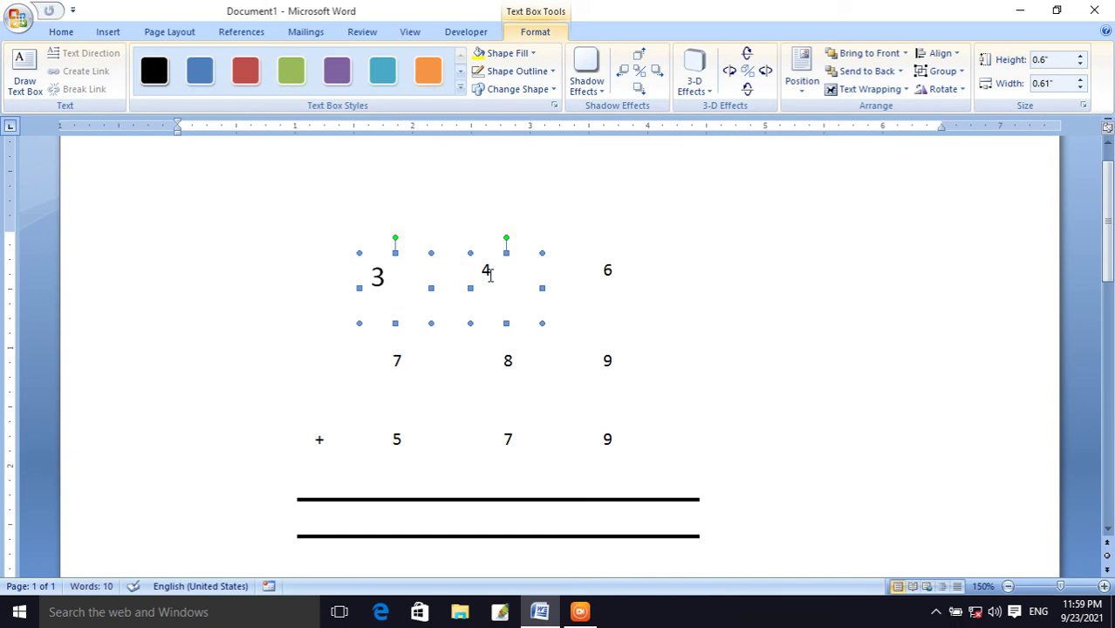
pyautogui.hotkey('ctrl', 'z')
# Step: Reselect the 4 box and add the 6 box, then restart the selection from the 3 box
pyautogui.click(517, 265)
pyautogui.moveTo(526, 272); pyautogui.dragTo(504, 273)
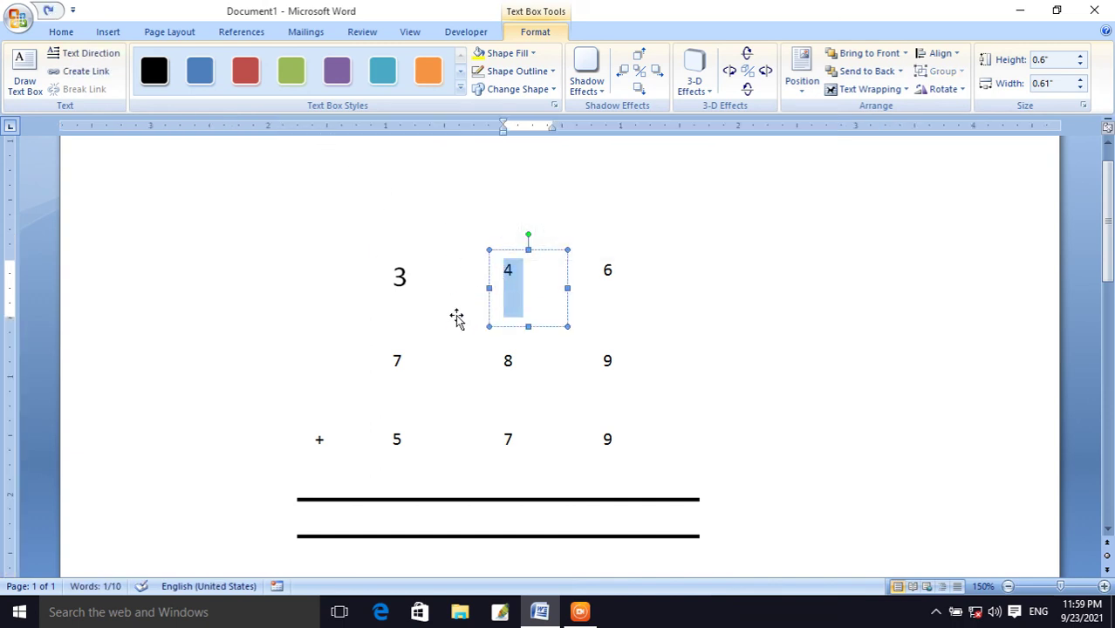
pyautogui.click(442, 497)
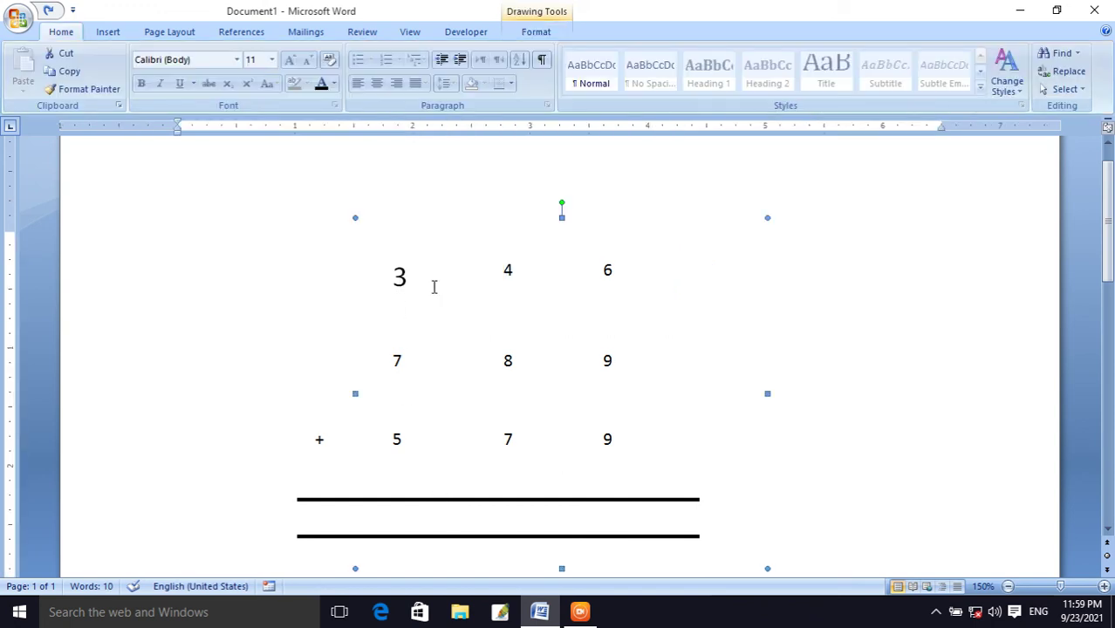
pyautogui.click(505, 269)
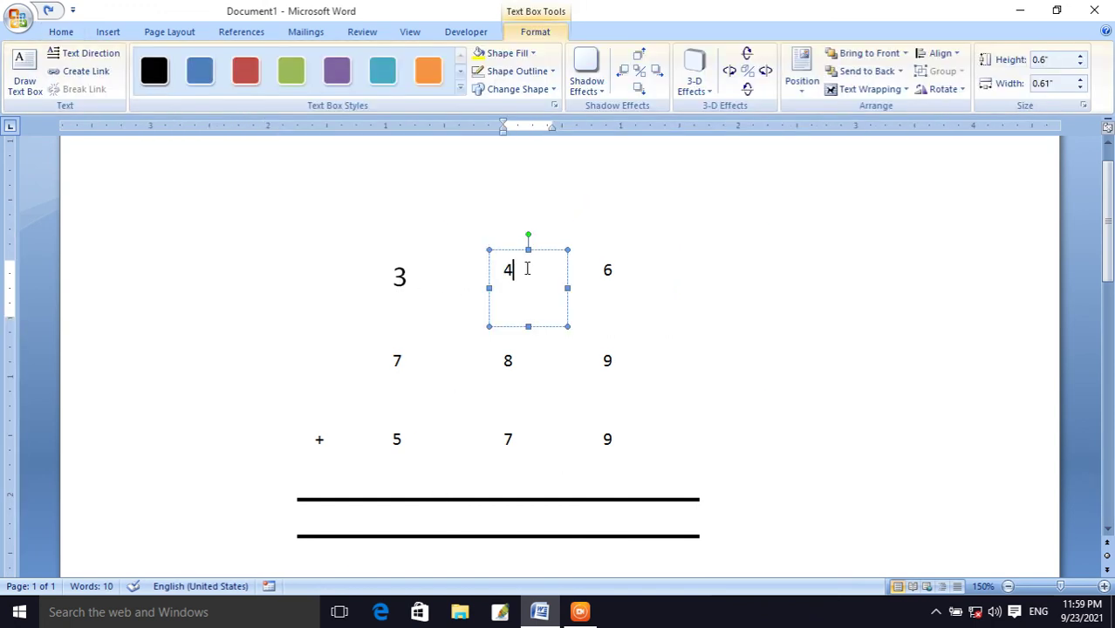
pyautogui.moveTo(527, 269); pyautogui.dragTo(500, 268)
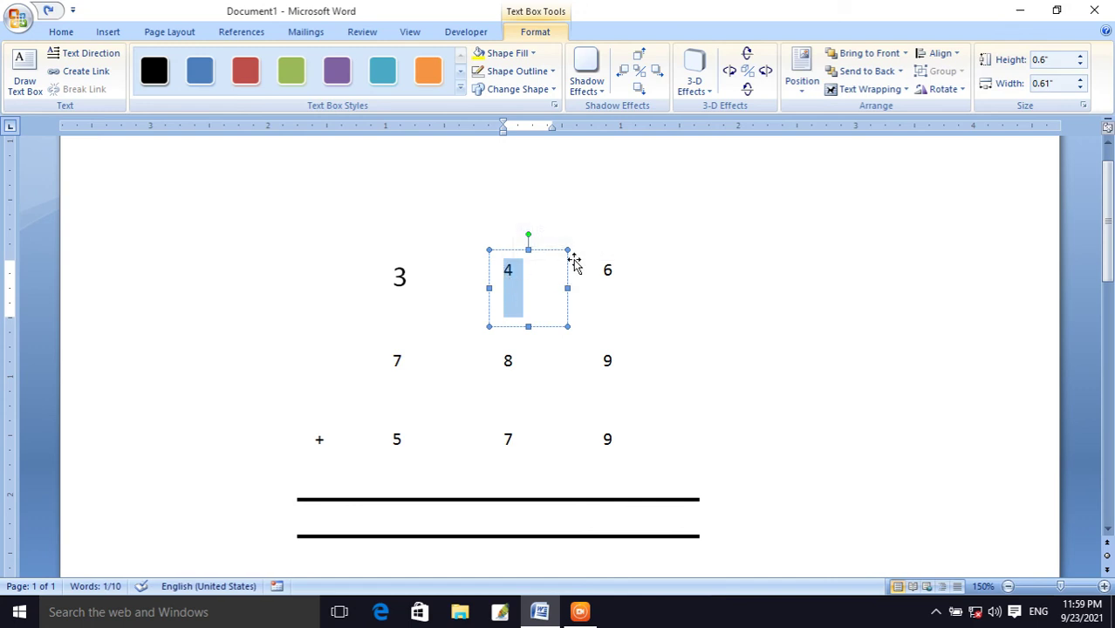
pyautogui.keyDown('shift'); pyautogui.click(609, 273); pyautogui.keyUp('shift')
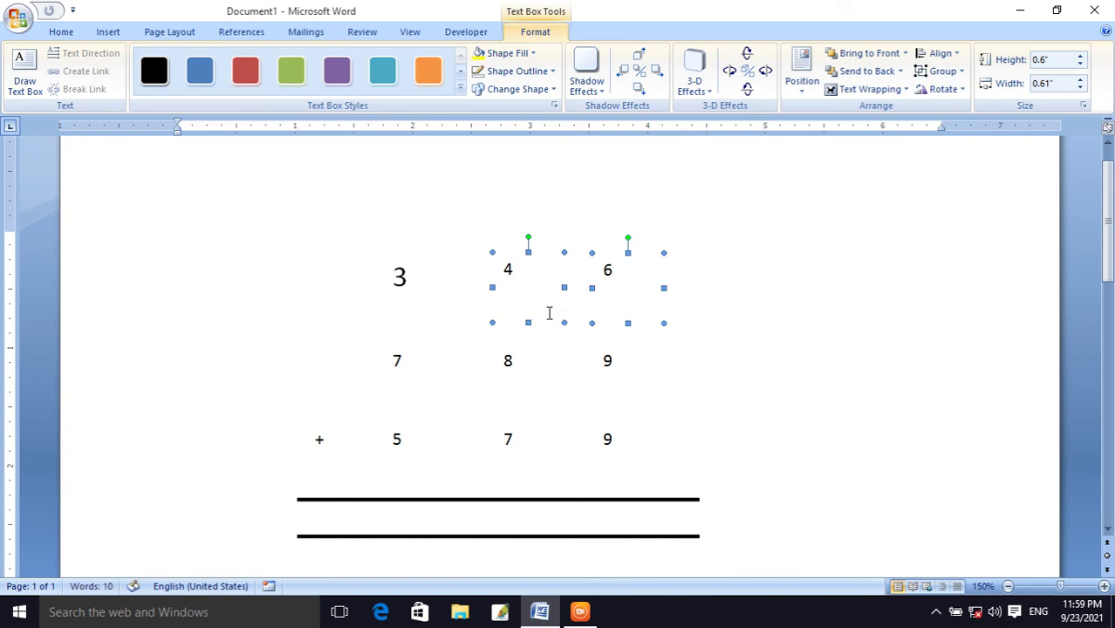
pyautogui.click(406, 283)
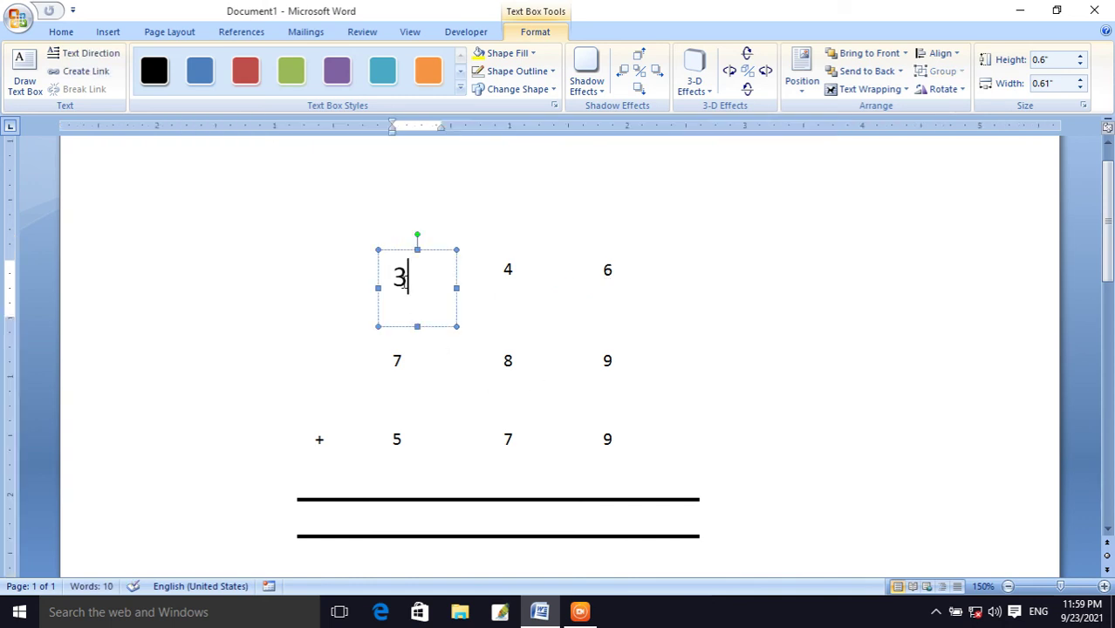
# Step: Shift-add the 4, 6, 9, 8, 7, plus, 5, 7, 9 boxes and the upper answer line
pyautogui.keyDown('shift'); pyautogui.click(493, 280); pyautogui.keyUp('shift')
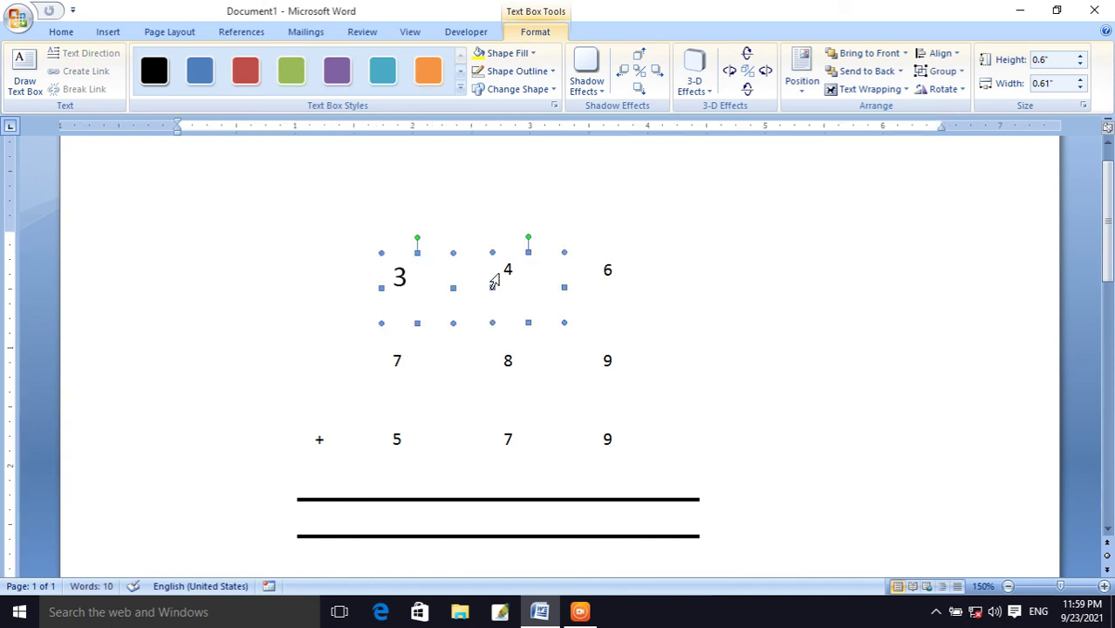
pyautogui.keyDown('shift'); pyautogui.click(608, 271); pyautogui.keyUp('shift')
pyautogui.keyDown('shift'); pyautogui.click(612, 358); pyautogui.keyUp('shift')
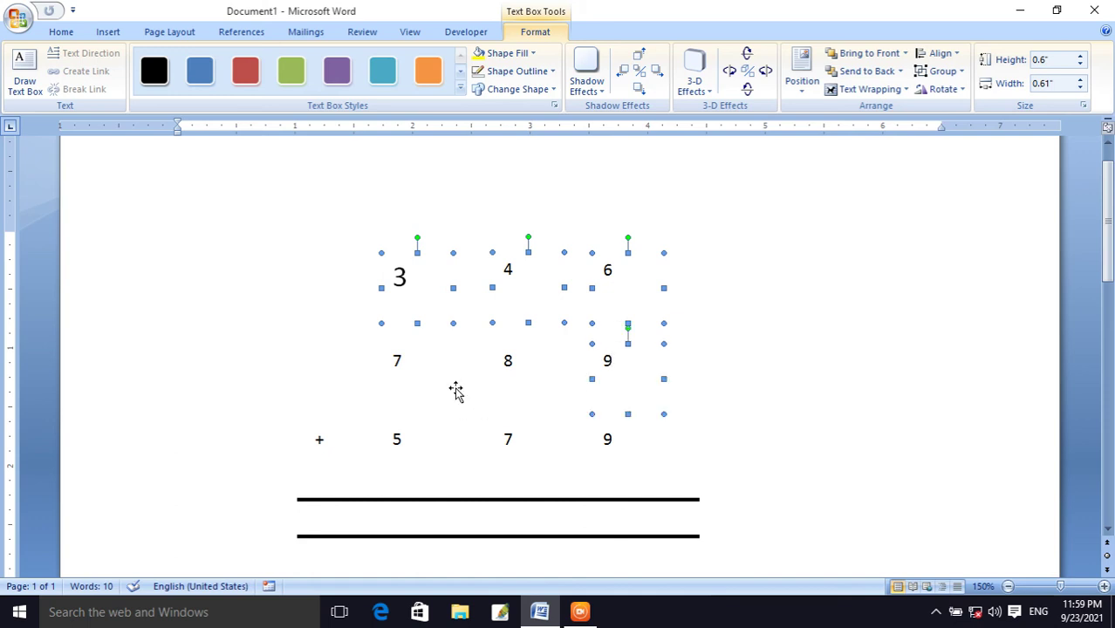
pyautogui.keyDown('shift'); pyautogui.click(508, 366); pyautogui.keyUp('shift')
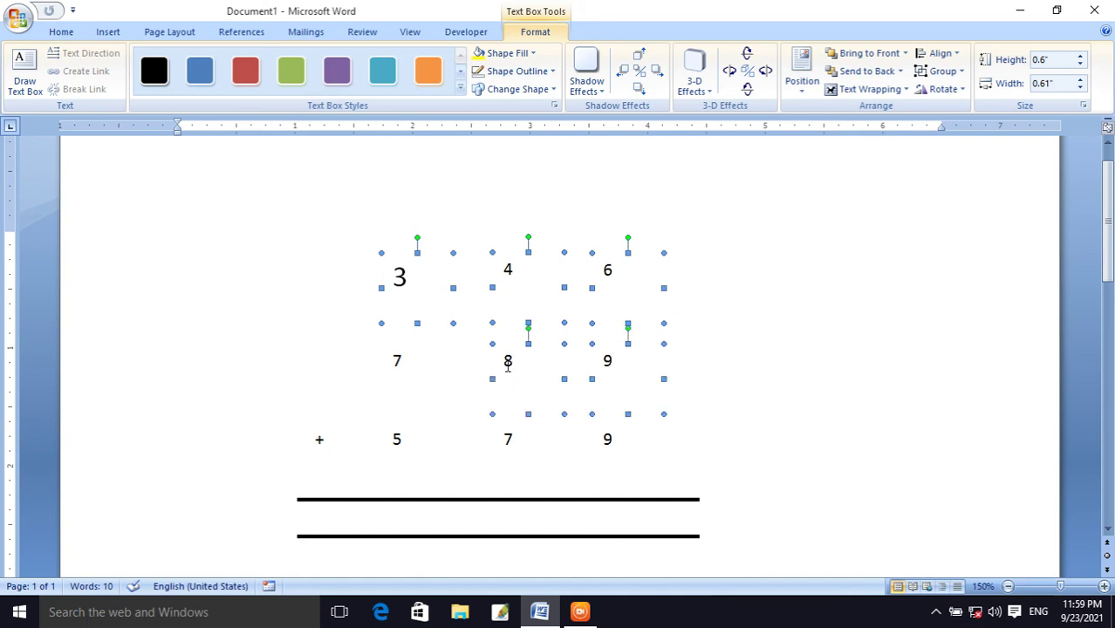
pyautogui.keyDown('shift'); pyautogui.click(411, 363); pyautogui.keyUp('shift')
pyautogui.keyDown('shift'); pyautogui.click(325, 439); pyautogui.keyUp('shift')
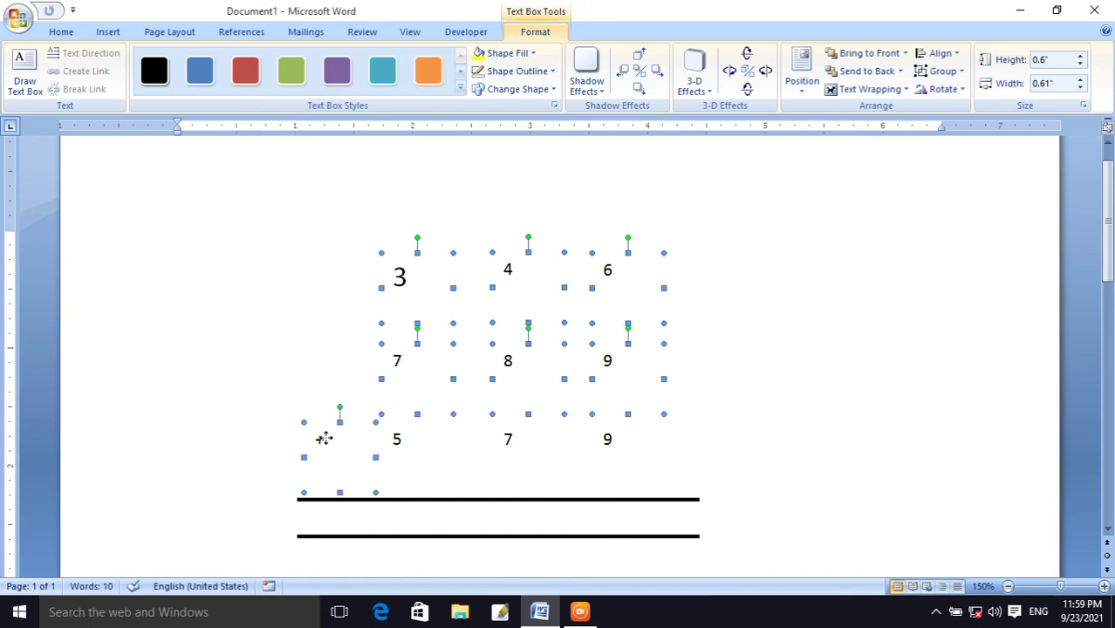
pyautogui.keyDown('shift'); pyautogui.click(407, 441); pyautogui.keyUp('shift')
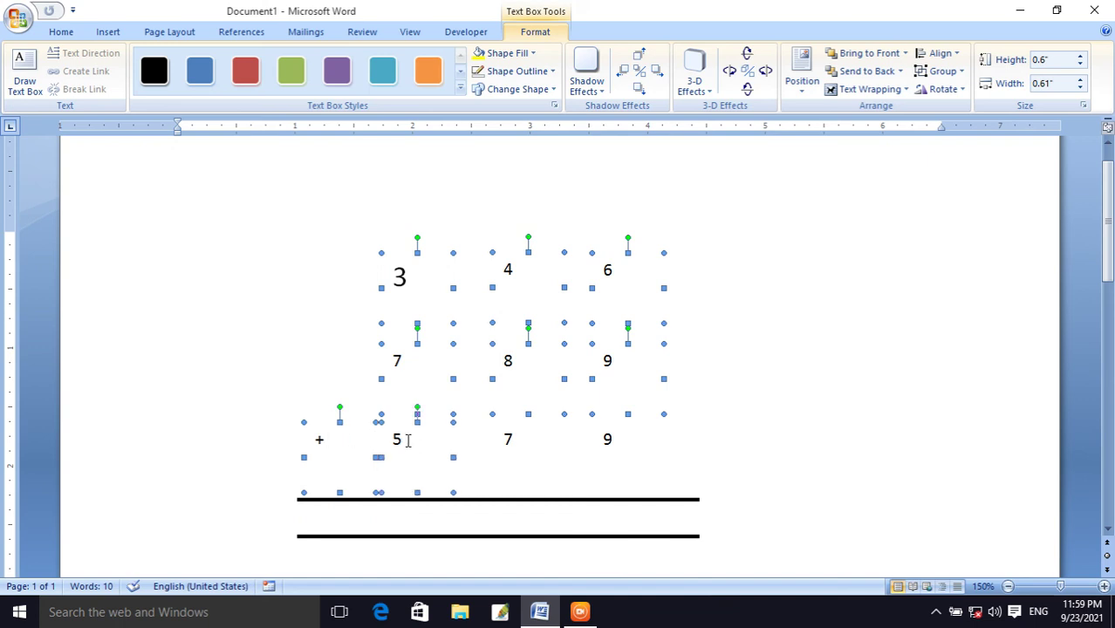
pyautogui.keyDown('shift'); pyautogui.click(511, 449); pyautogui.keyUp('shift')
pyautogui.keyDown('shift'); pyautogui.click(605, 445); pyautogui.keyUp('shift')
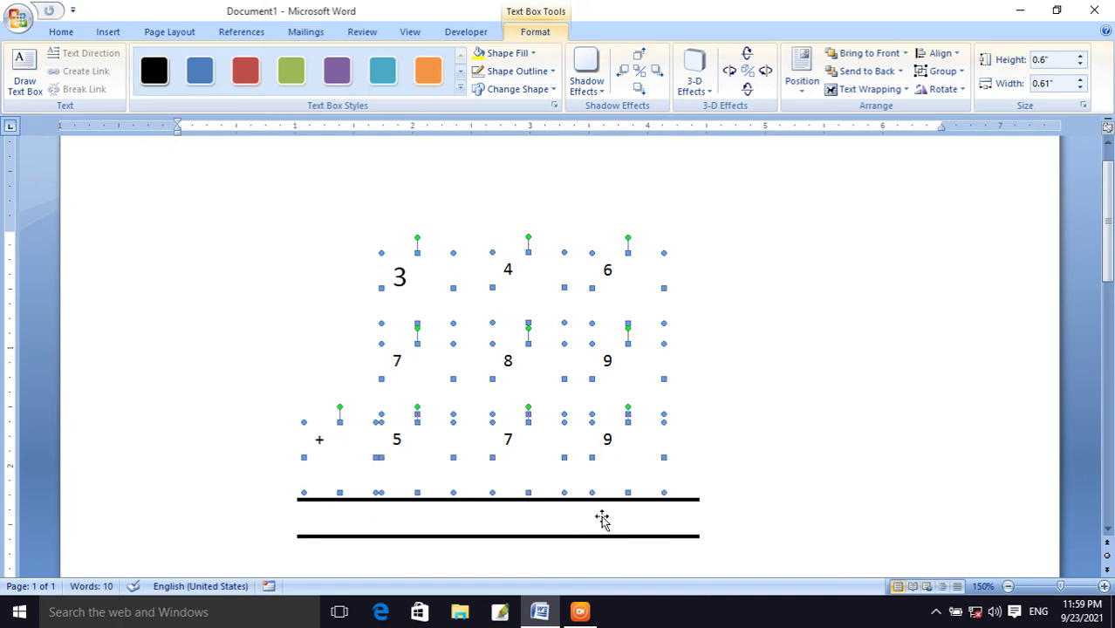
pyautogui.keyDown('shift'); pyautogui.click(579, 501); pyautogui.keyUp('shift')
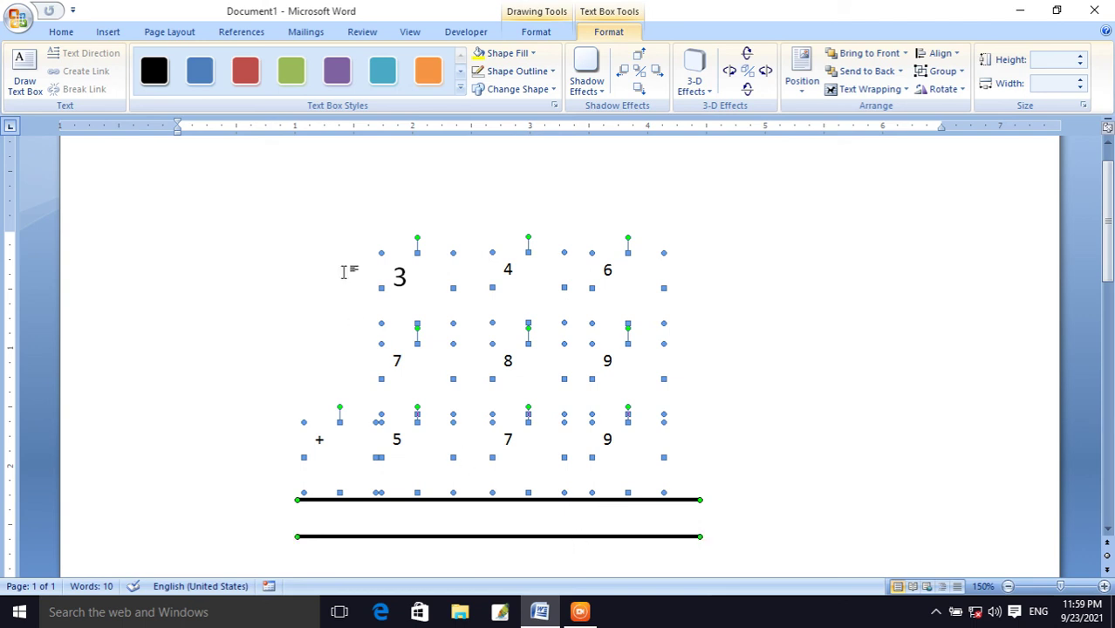
# Step: Add the lower answer line to the selection and group all digits, plus sign and lines together
pyautogui.click(361, 249)
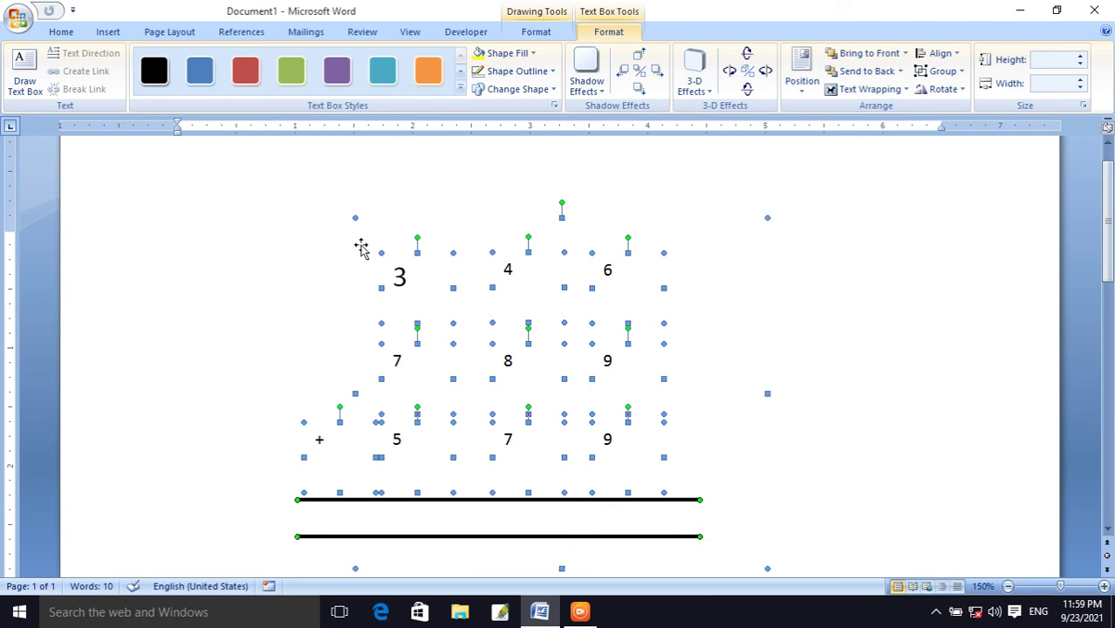
pyautogui.click(932, 70)
pyautogui.click(946, 91)
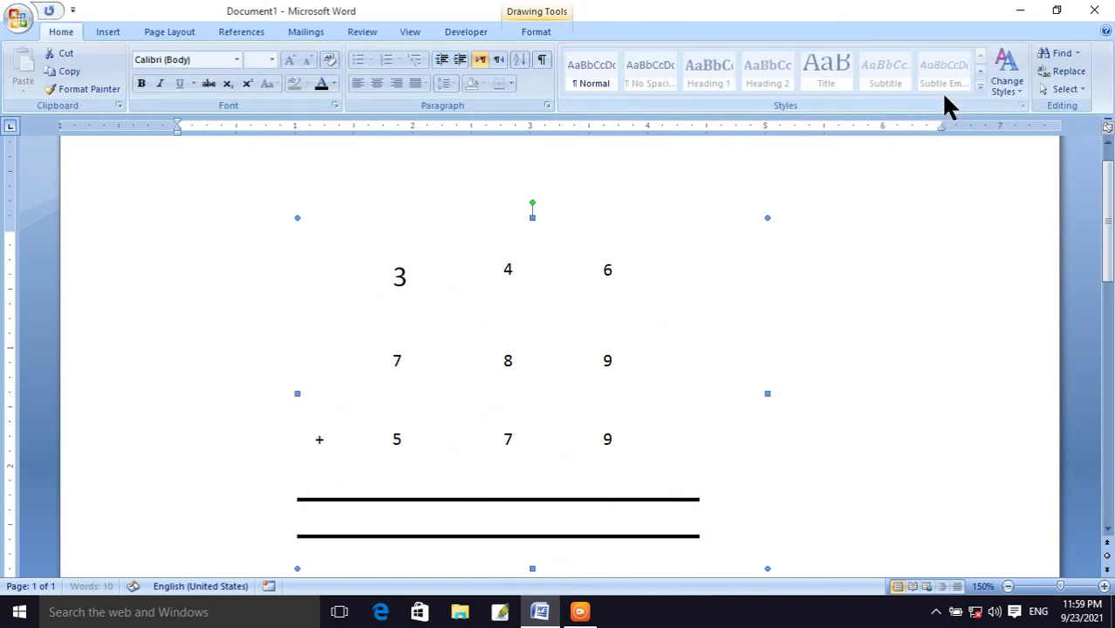
# Step: Ctrl-drag a duplicate of the grouped addition problem and zoom out to 130%
pyautogui.moveTo(1108, 226); pyautogui.dragTo(1108, 262)
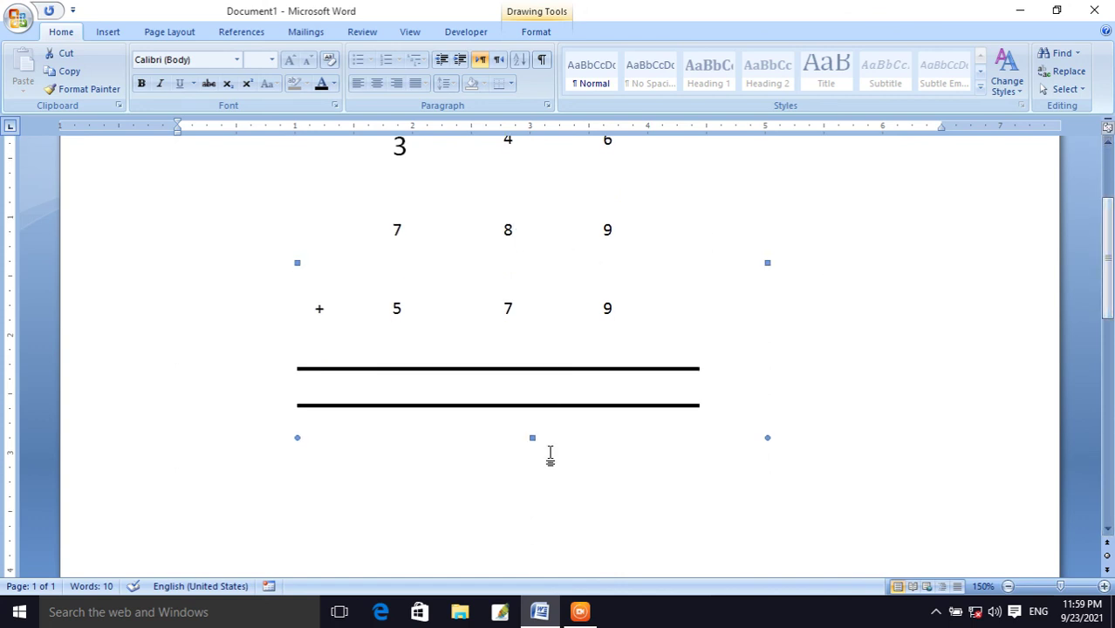
pyautogui.moveTo(539, 422); pyautogui.dragTo(630, 491)
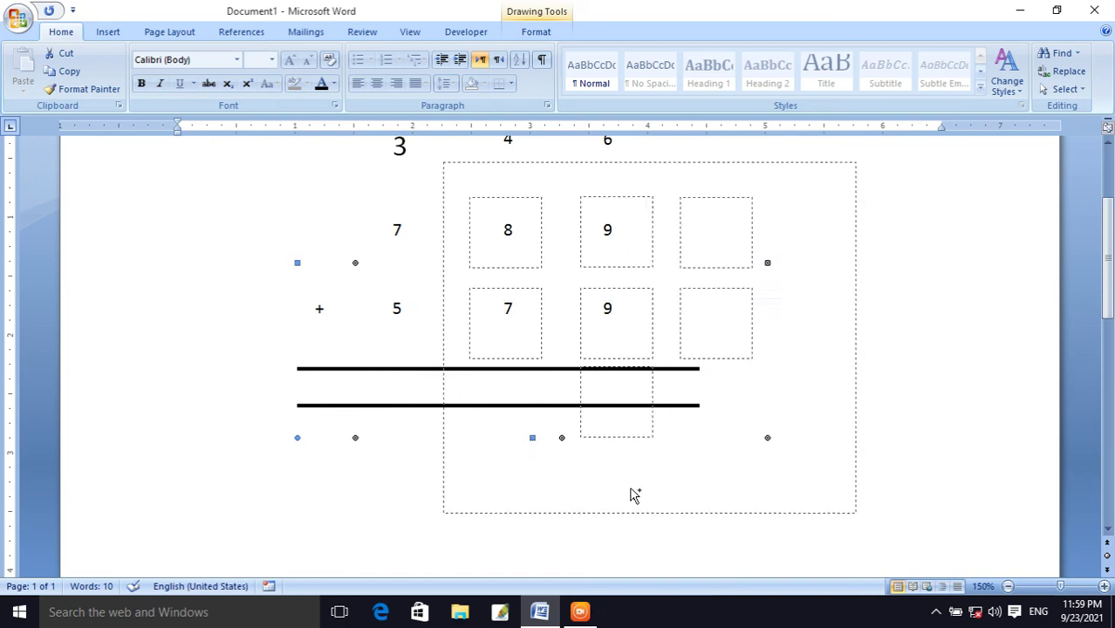
pyautogui.moveTo(572, 398); pyautogui.dragTo(666, 612)
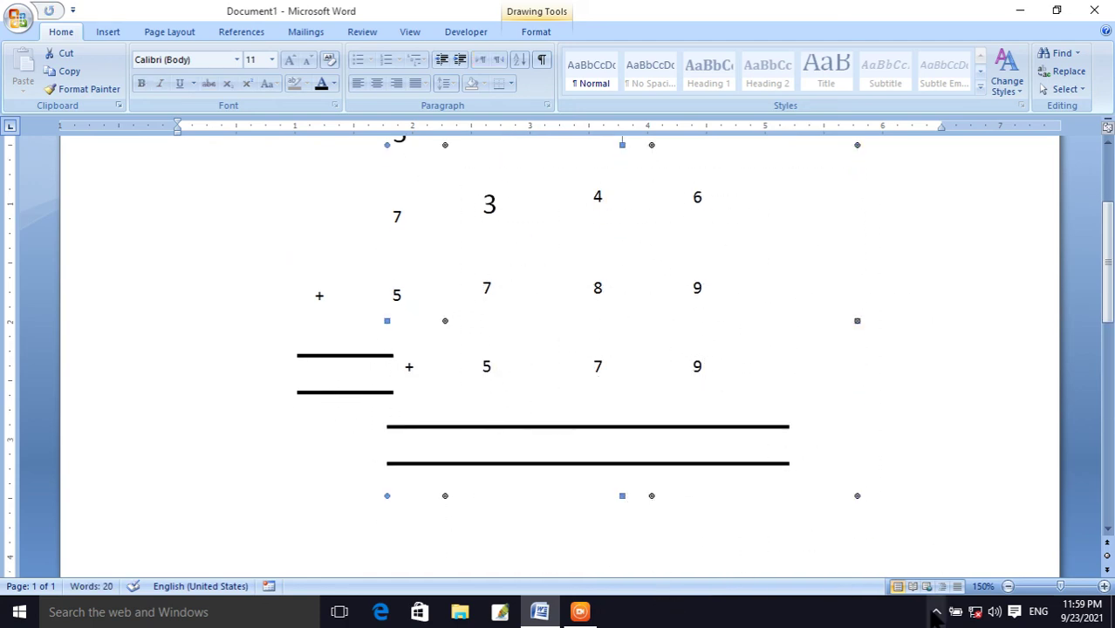
pyautogui.click(1008, 587)
pyautogui.click(1008, 586)
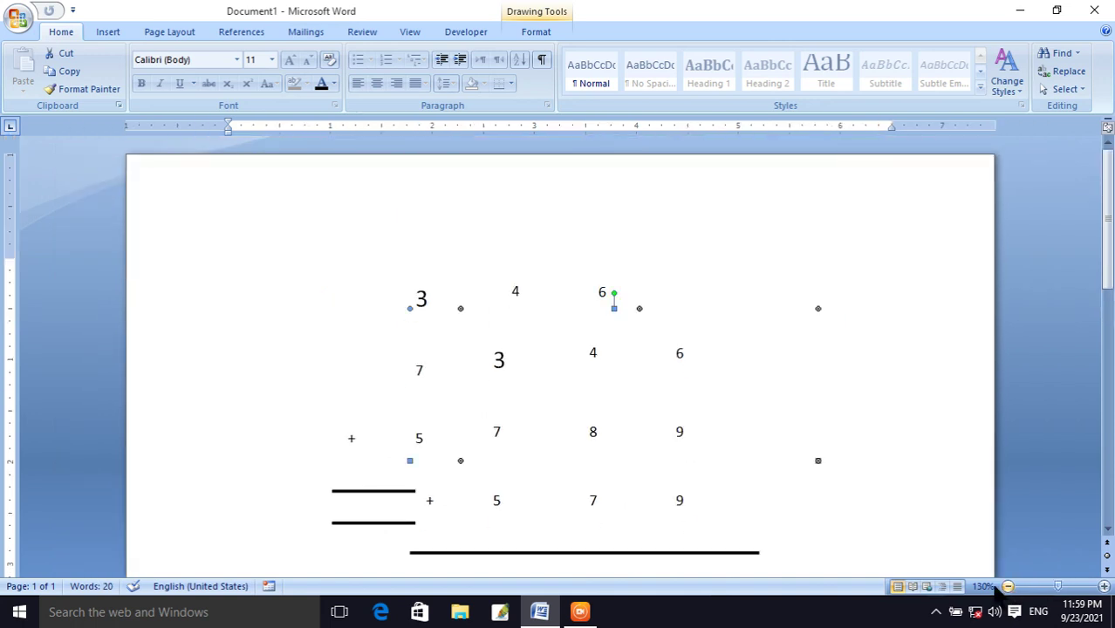
# Step: Move the first addition problem to the top-left of the page
pyautogui.click(378, 416)
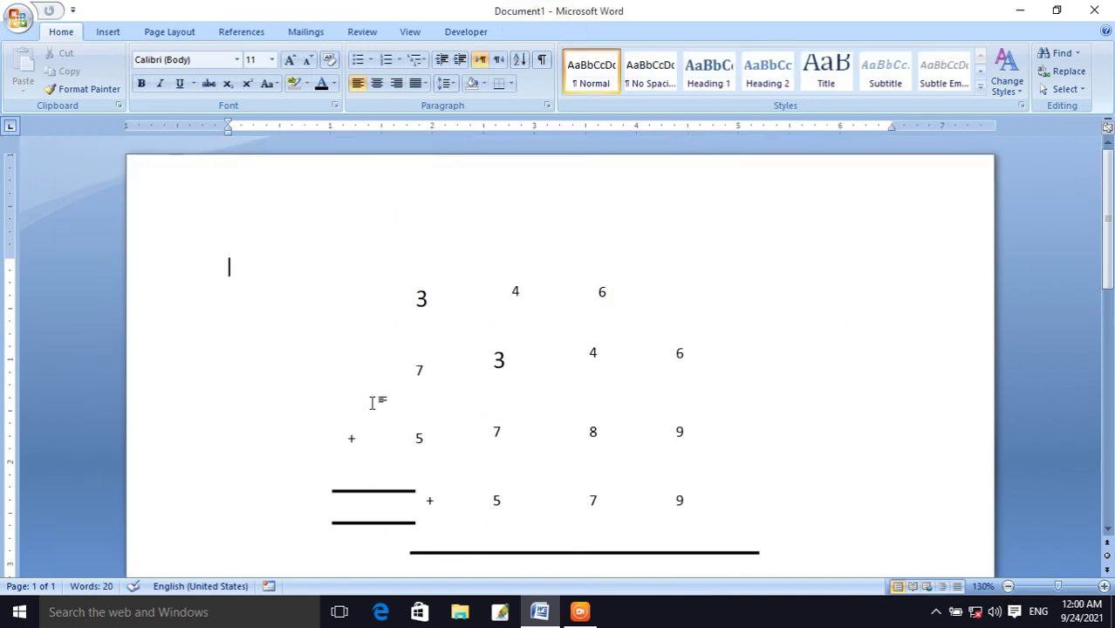
pyautogui.moveTo(349, 429); pyautogui.dragTo(199, 375)
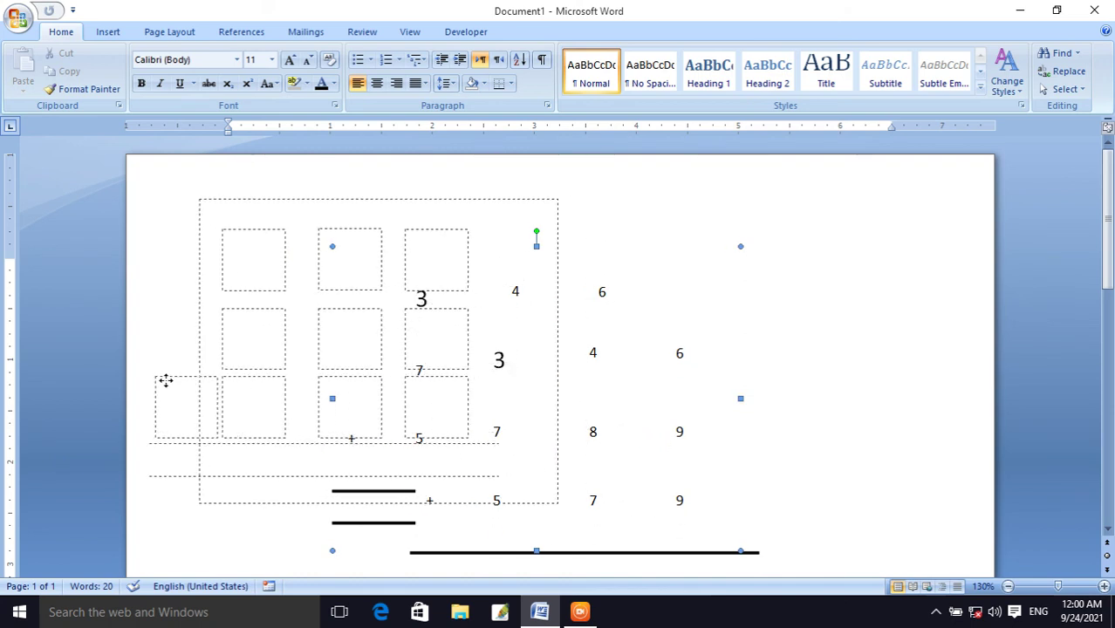
pyautogui.moveTo(199, 375); pyautogui.dragTo(161, 386)
# Step: Place the copy beside the first at matching height and clear its top-middle 4
pyautogui.click(585, 422)
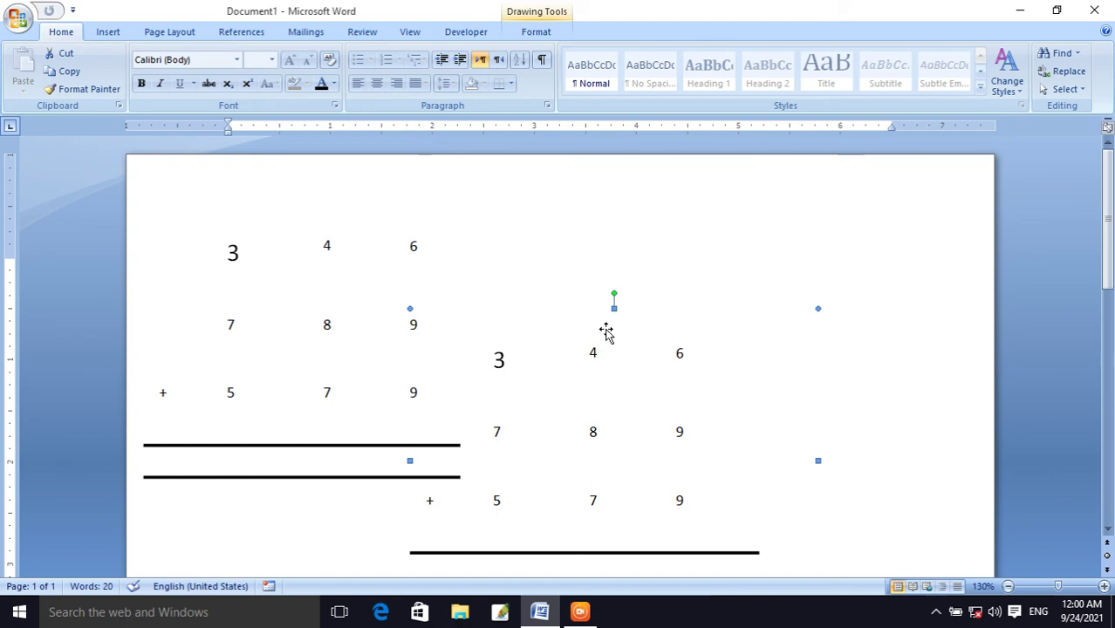
pyautogui.moveTo(601, 346); pyautogui.dragTo(718, 242)
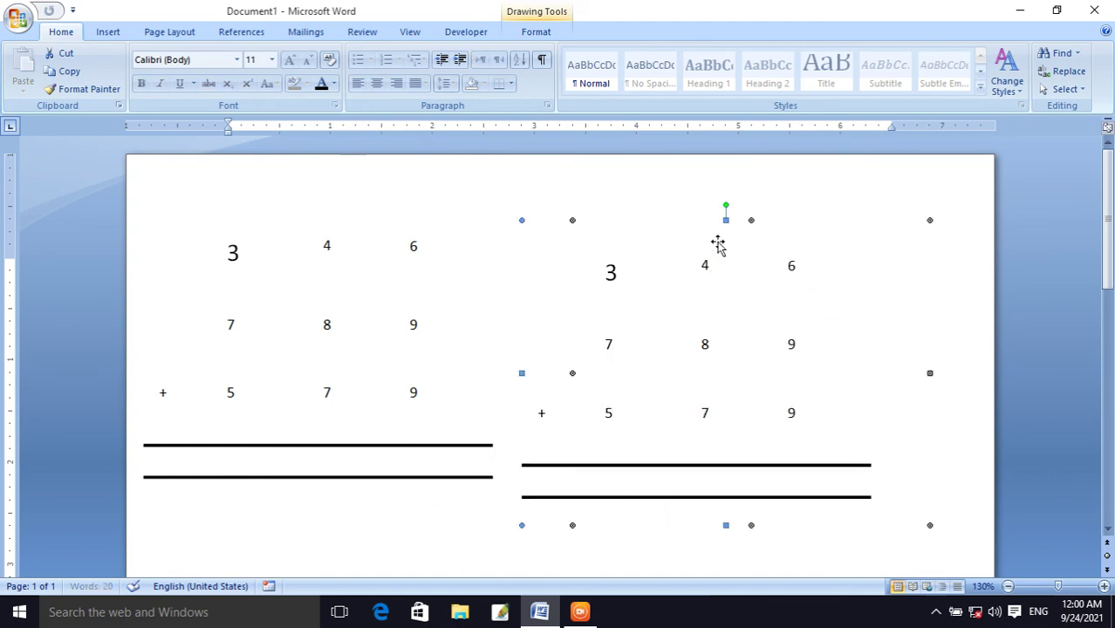
pyautogui.press('Up')
pyautogui.press('Up')
pyautogui.press('Up')
pyautogui.press('Up')
pyautogui.press('Up')
pyautogui.press('Up')
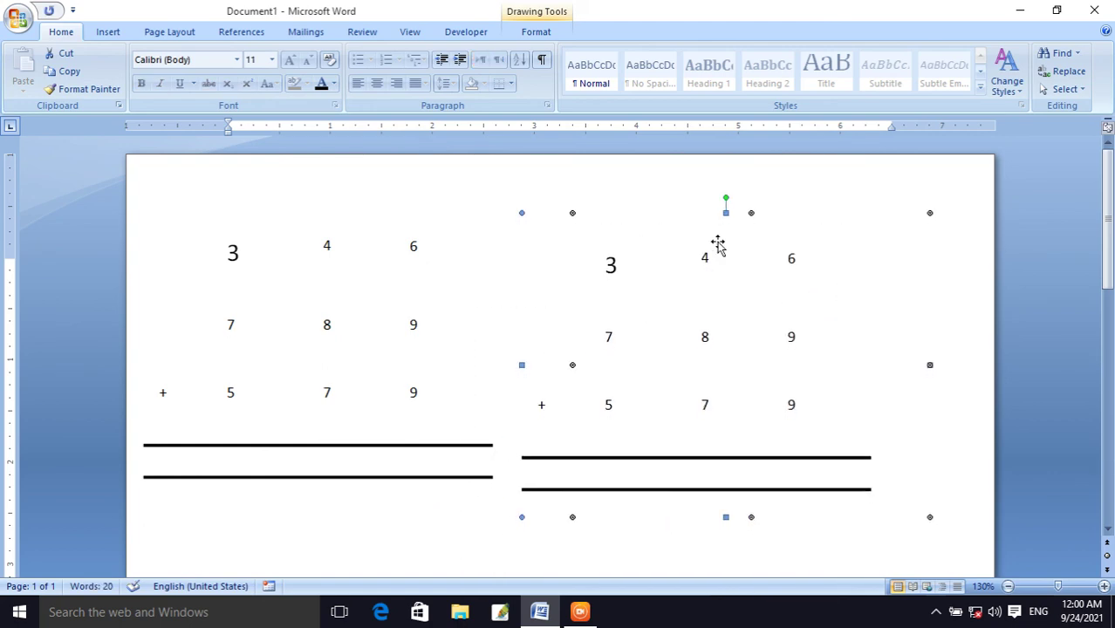
pyautogui.press('Up')
pyautogui.press('Up')
pyautogui.press('Up')
pyautogui.press('Up')
pyautogui.press('Up')
pyautogui.press('Up')
pyautogui.press('Up')
pyautogui.press('Up')
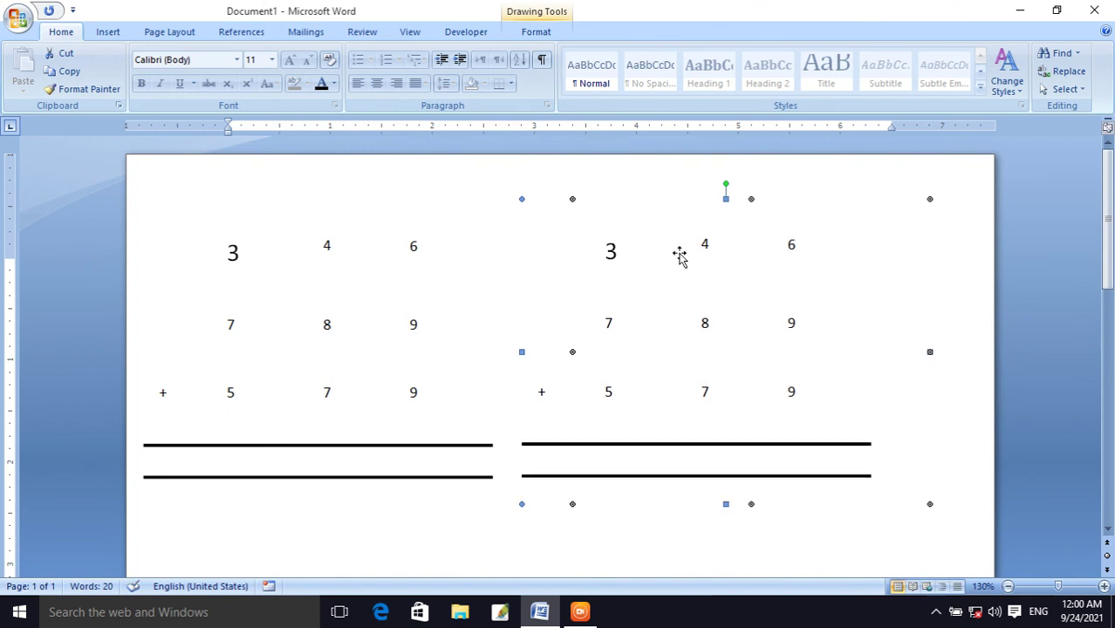
pyautogui.click(709, 242)
pyautogui.press('BackSpace')
pyautogui.write('6')
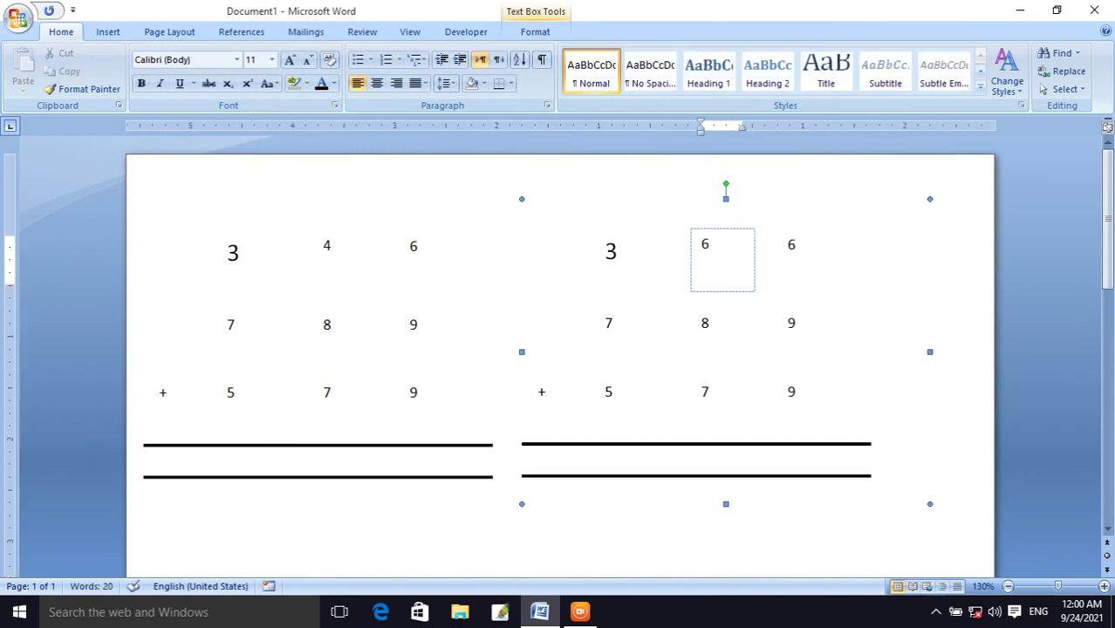
# Step: In the copy, make the top-right digit 9, the middle-right 1 and the bottom-row 7 a 0
pyautogui.click(800, 241)
pyautogui.press('BackSpace')
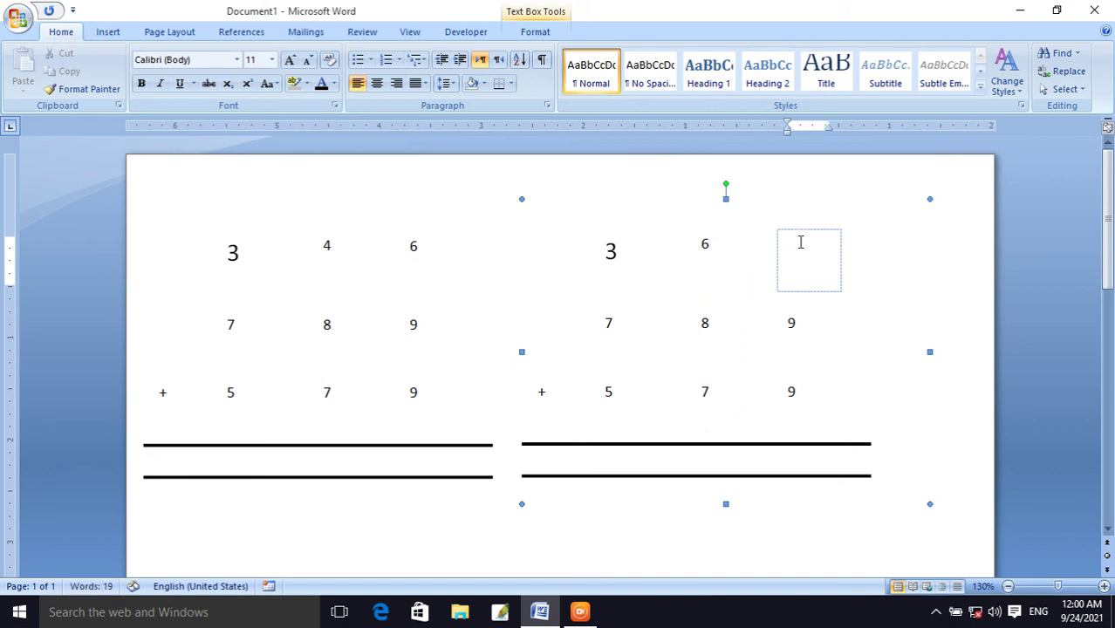
pyautogui.write('9')
pyautogui.click(808, 319)
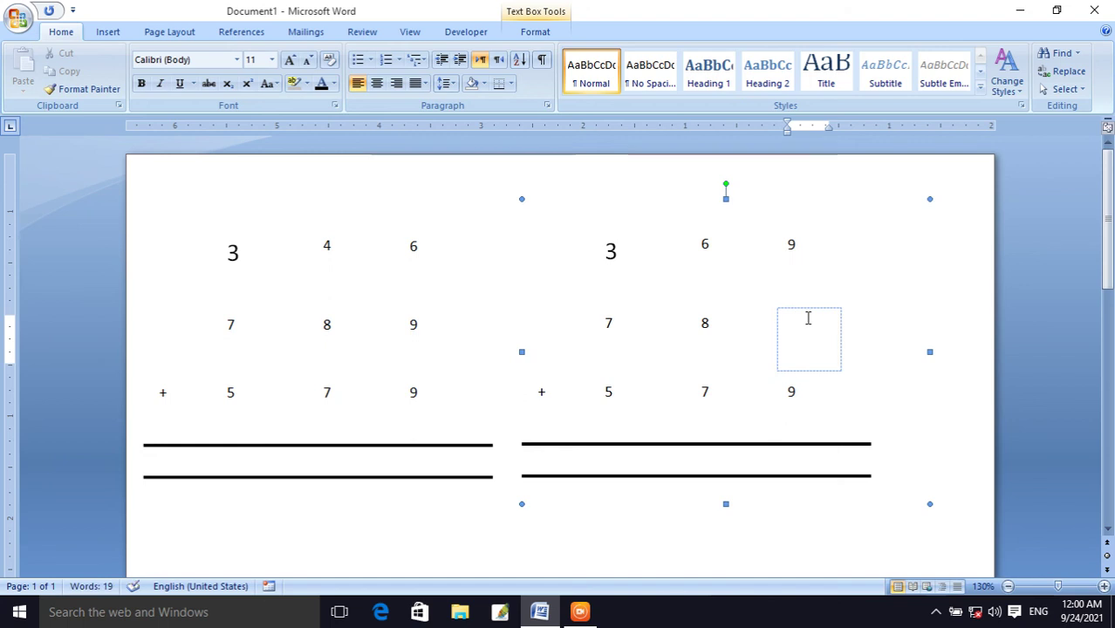
pyautogui.write('1')
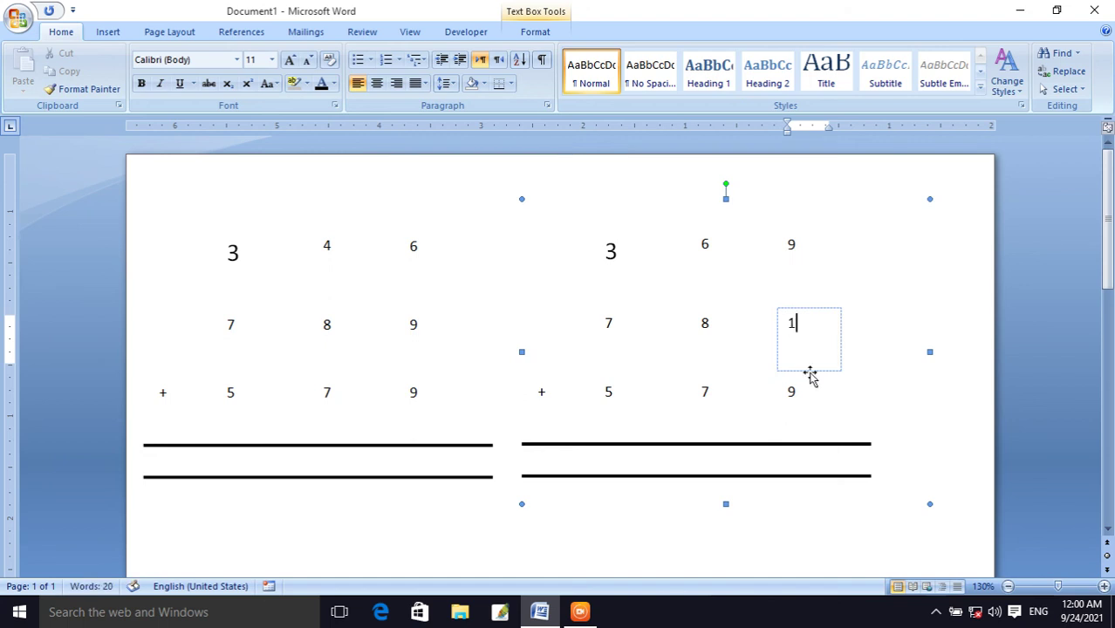
pyautogui.click(711, 394)
pyautogui.press('BackSpace')
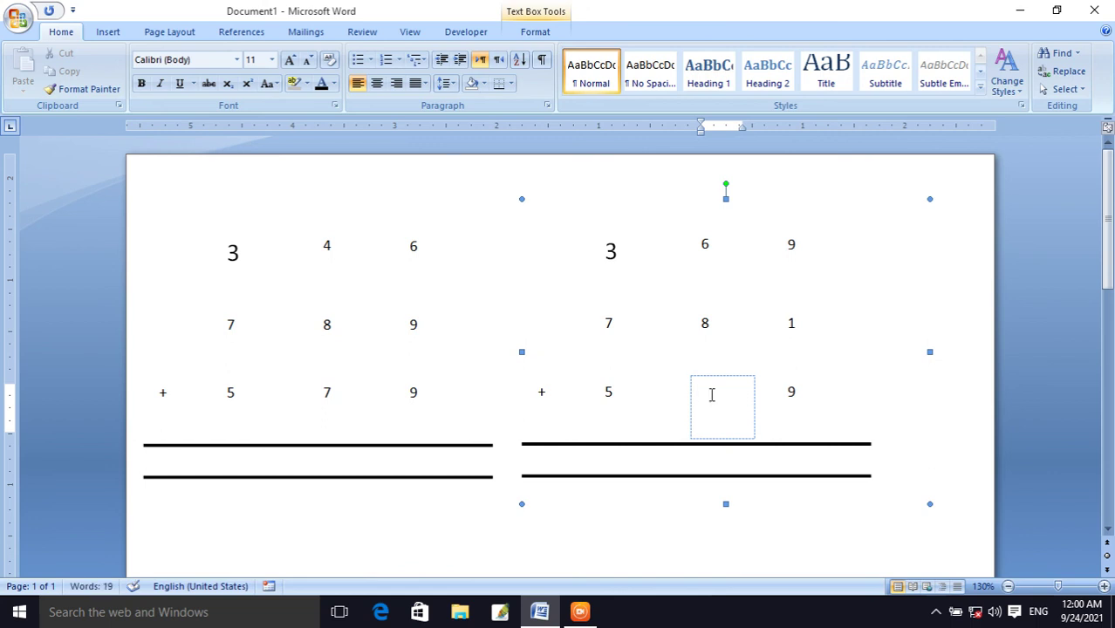
pyautogui.write('0')
# Step: Delete the plus sign from the copy's plus-sign box, leaving it empty
pyautogui.click(545, 394)
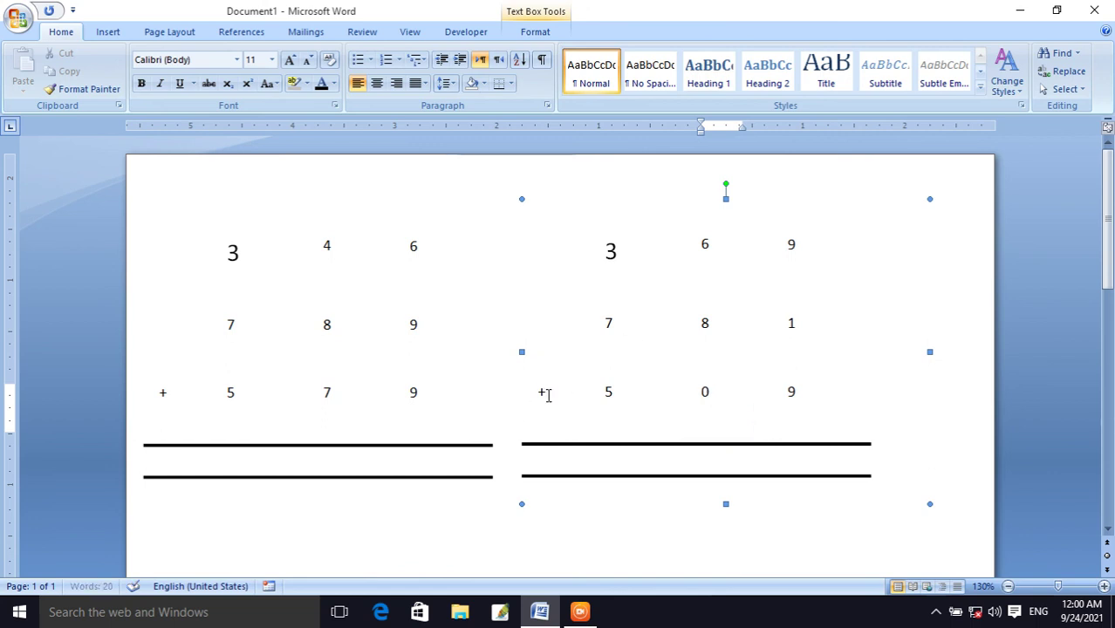
pyautogui.click(546, 394)
pyautogui.press('BackSpace')
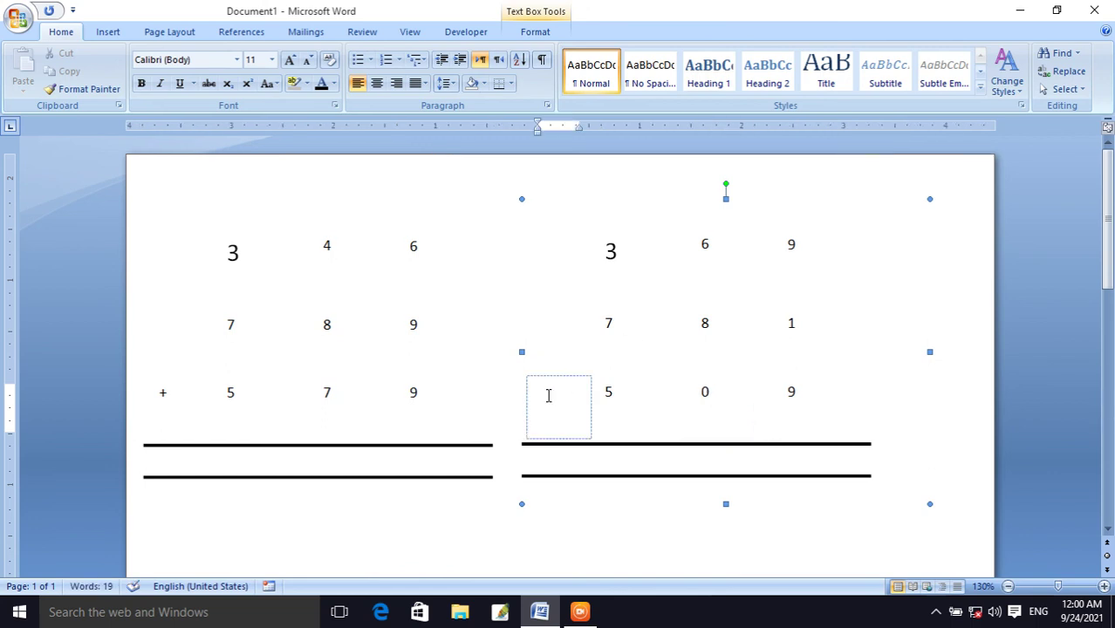
pyautogui.write('x')
pyautogui.press('BackSpace')
pyautogui.press('BackSpace')
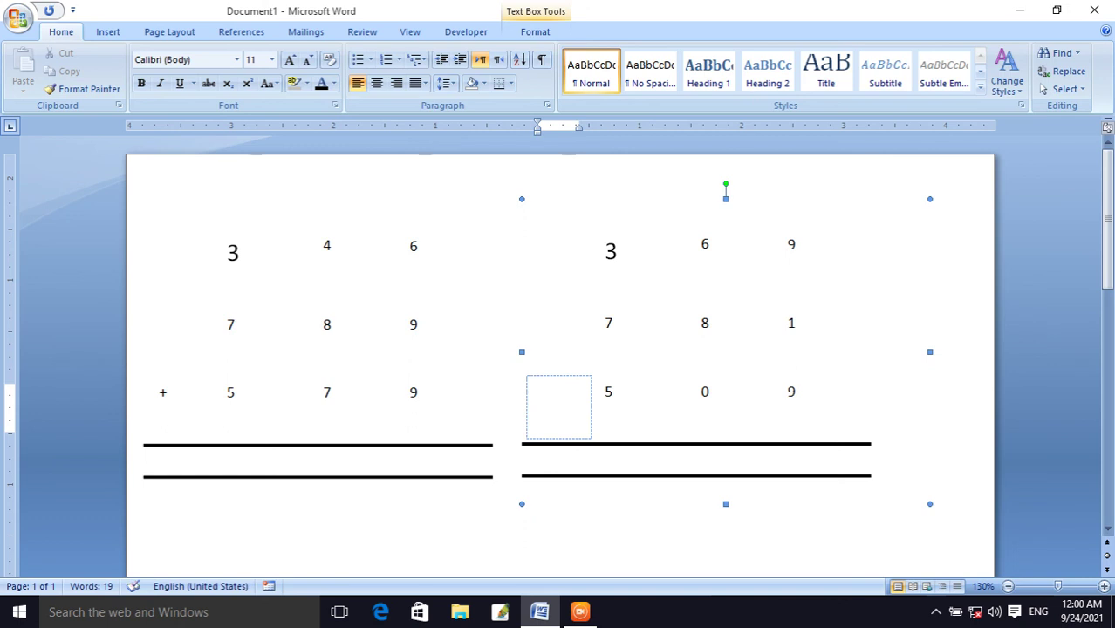